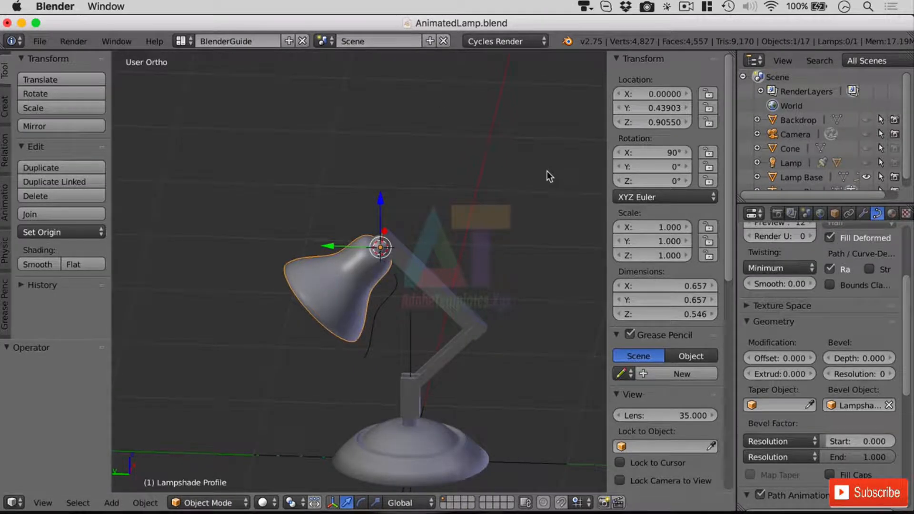
Unhide the Backdrop and delete the Cone object from the scene
left_click(866, 120)
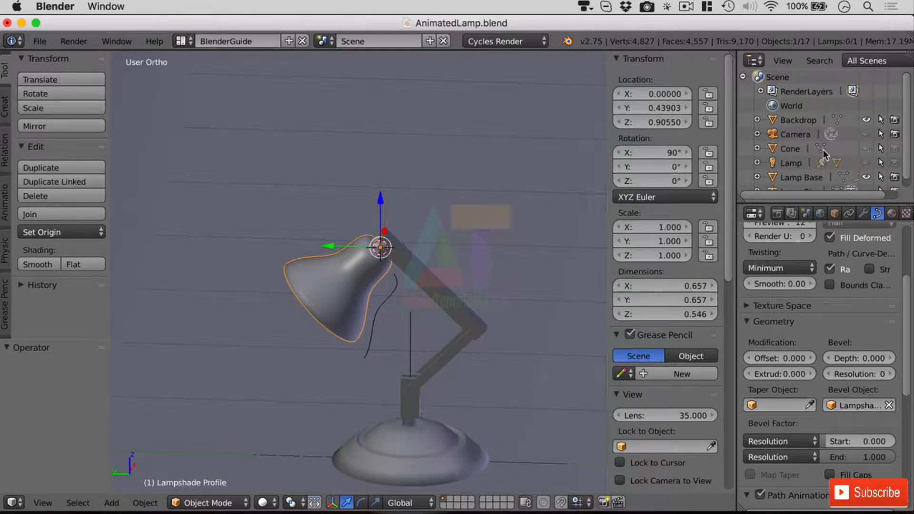
left_click(866, 149)
left_click(867, 149)
left_click(867, 148)
left_click(867, 148)
right_click(784, 150)
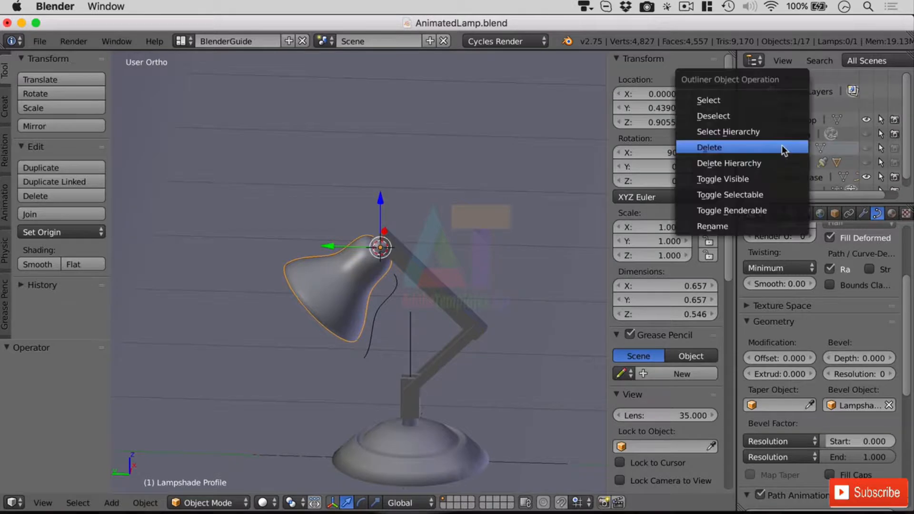
left_click(744, 149)
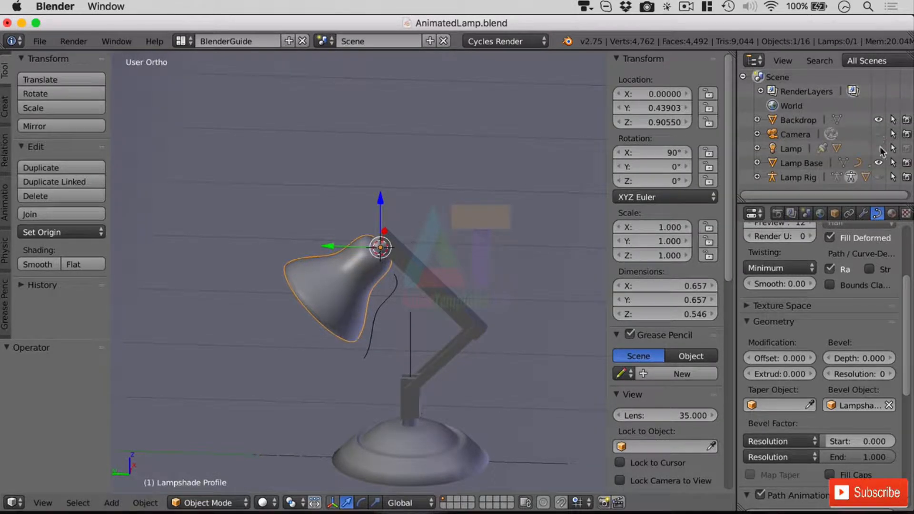
Unhide the Lamp object and its child Plane
left_click(757, 149)
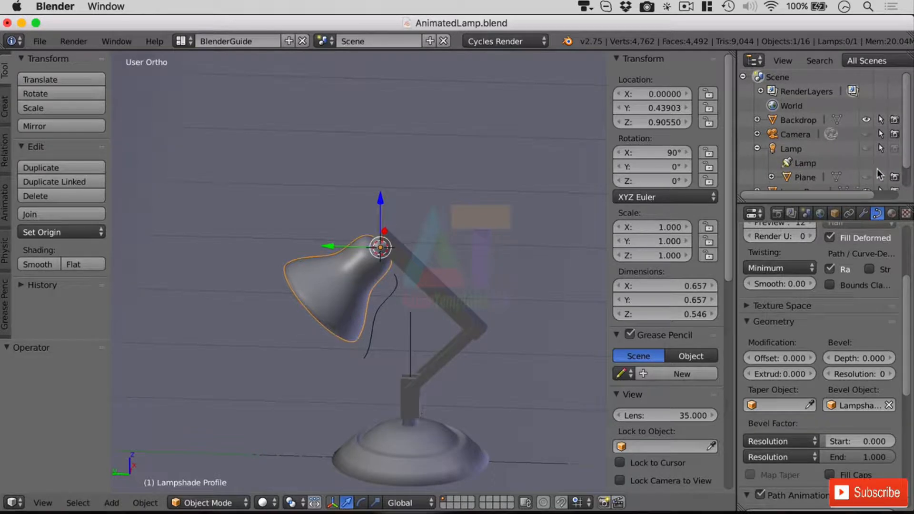
left_click(866, 178)
left_click(866, 149)
left_click(758, 148)
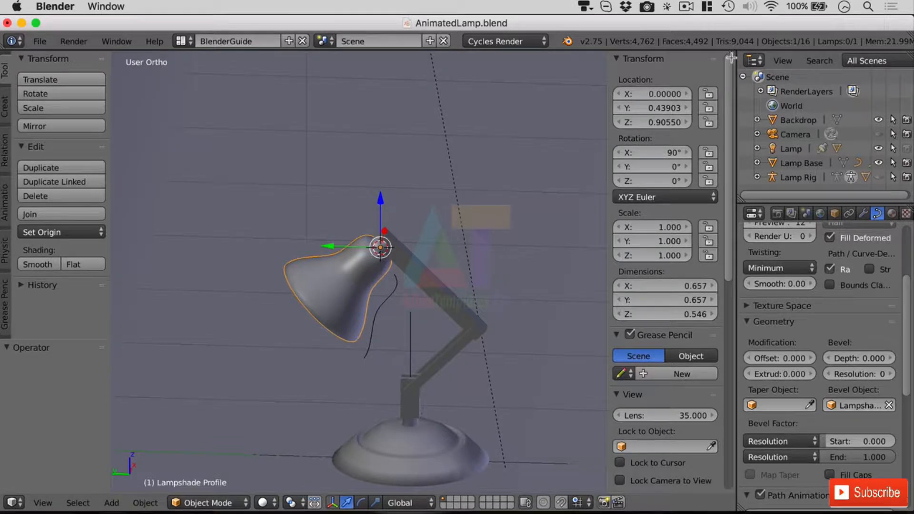
Split the 3D view into two stacked areas and make the lower one a Node Editor
left_click_drag(728, 60, 712, 278)
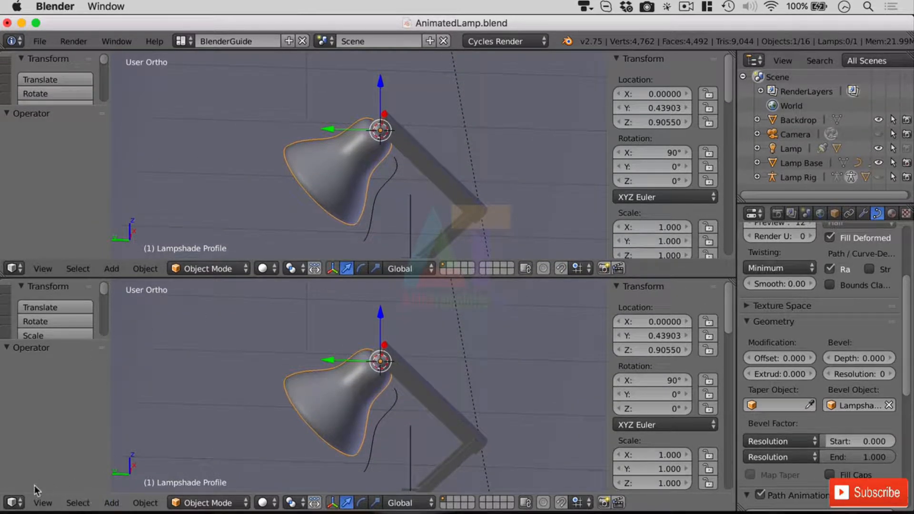
left_click(14, 503)
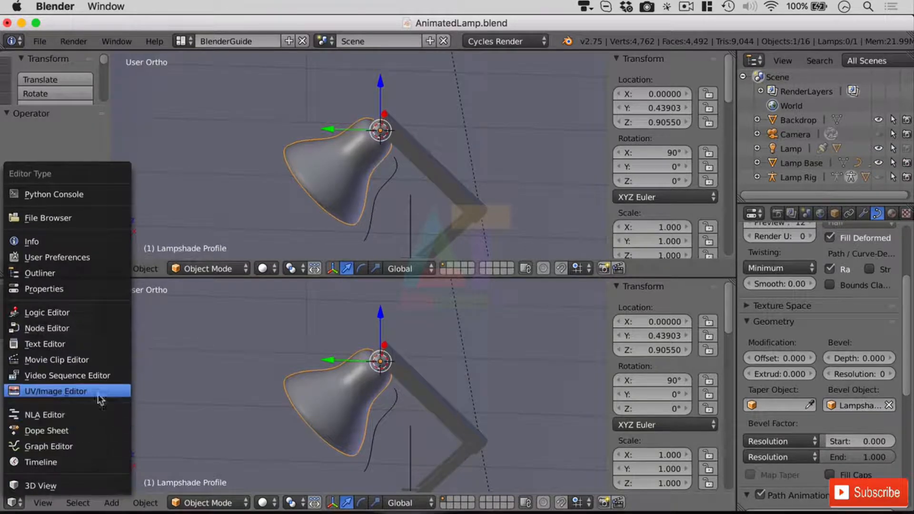
left_click(94, 329)
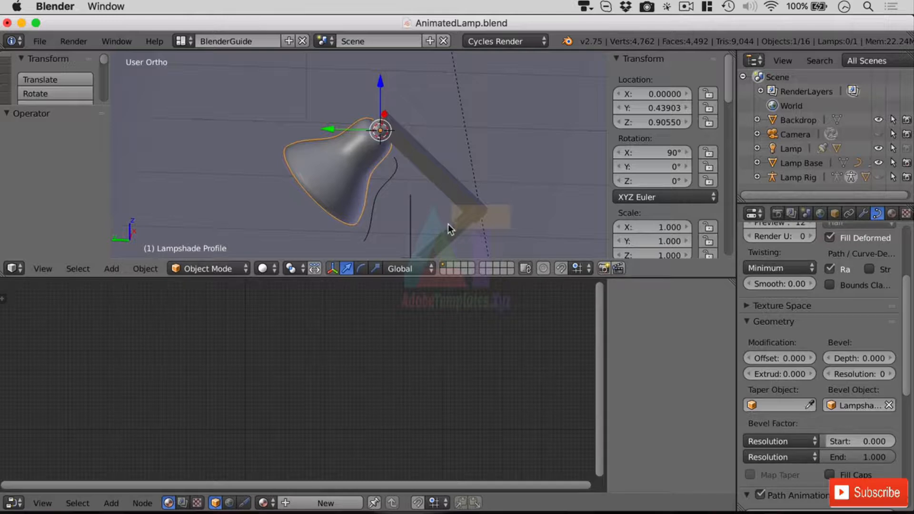
Set a render border in the 3D view that encloses a close-up of the lamp base
middle_click_drag(442, 232, 465, 163, "shift")
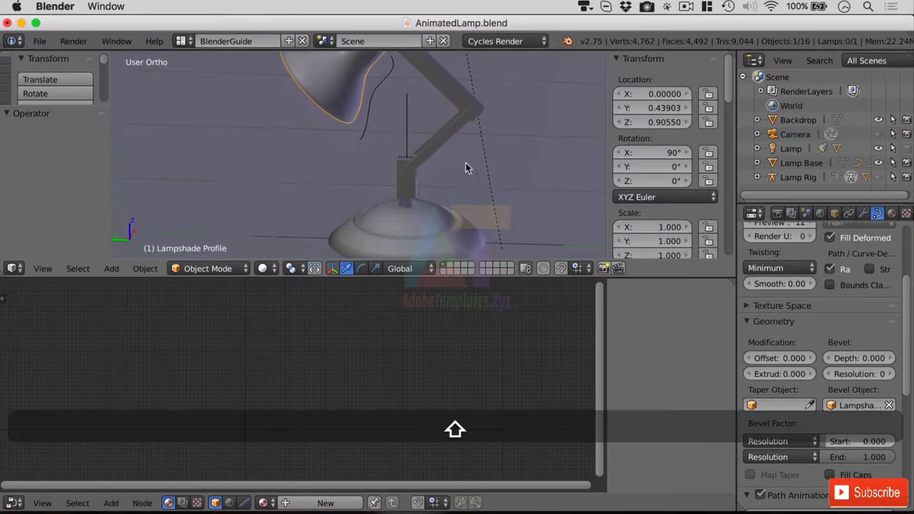
middle_click_drag(506, 205, 475, 164, "shift")
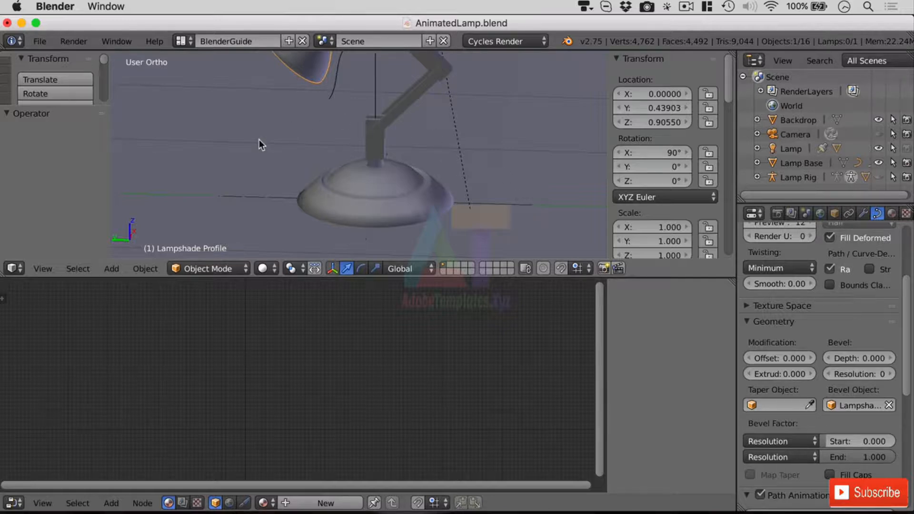
key("ctrl+b")
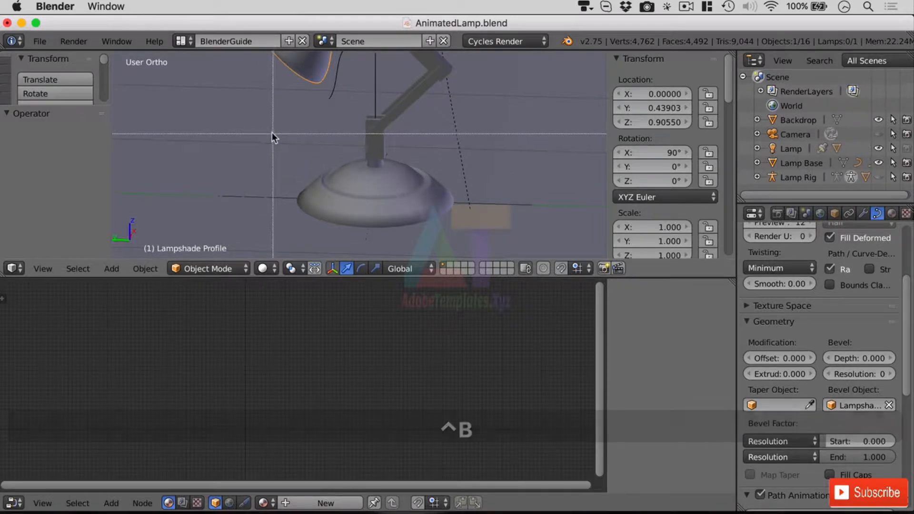
left_click_drag(272, 134, 470, 238)
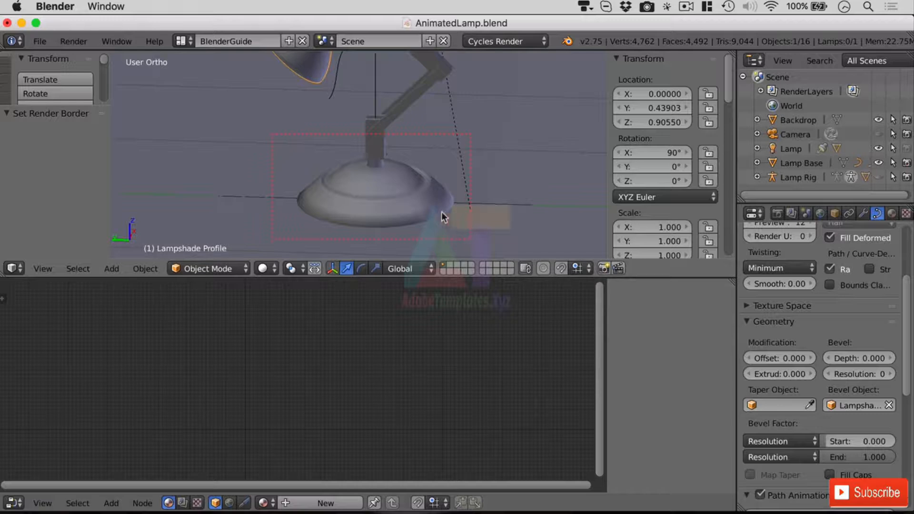
scroll(442, 212, "up", 3)
scroll(441, 212, "up", 1)
middle_click_drag(509, 216, 491, 166, "shift")
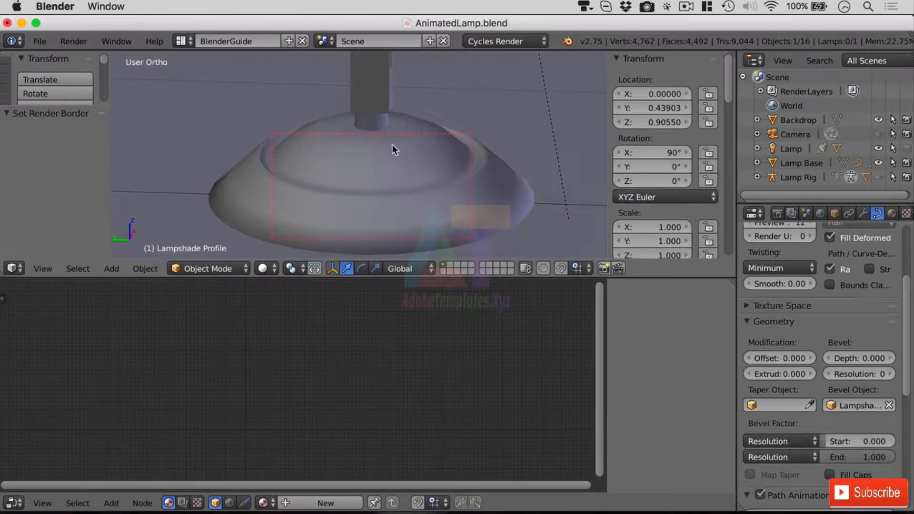
key("ctrl+b")
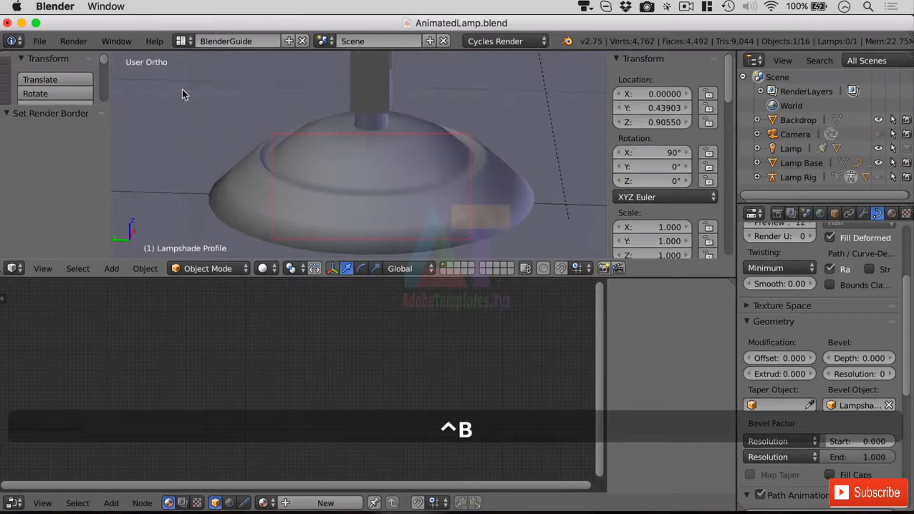
mouse_move(182, 90)
left_mouse_down()
mouse_move(504, 261)
mouse_move(545, 255)
left_mouse_up()
Set the 3D view's viewport shading to Rendered
left_click(269, 267)
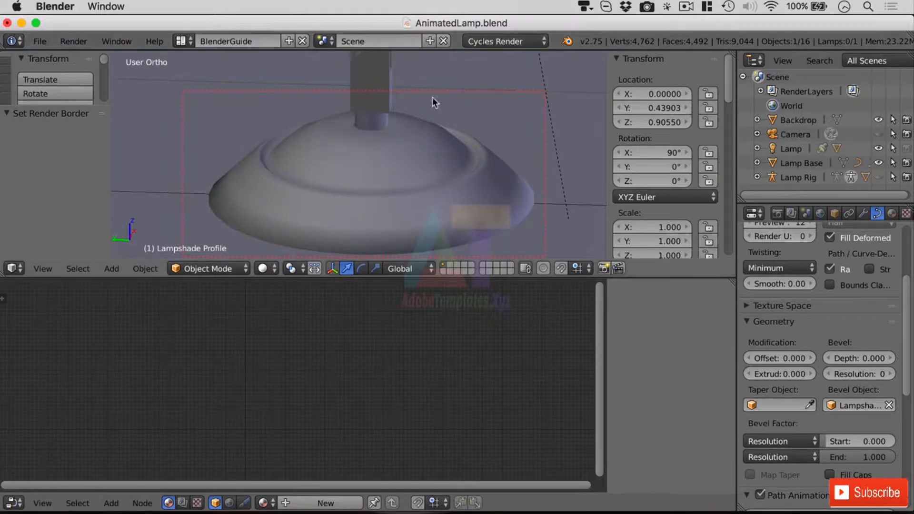
left_click(265, 268)
left_click(300, 171)
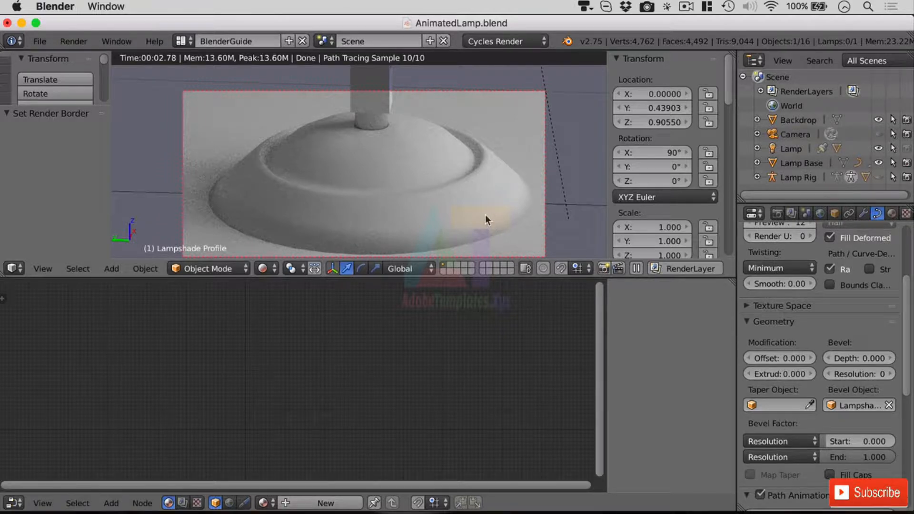
Create a new material on Lampshade Profile and widen the 3D view and Node Editor at the properties area's expense
left_click(892, 214)
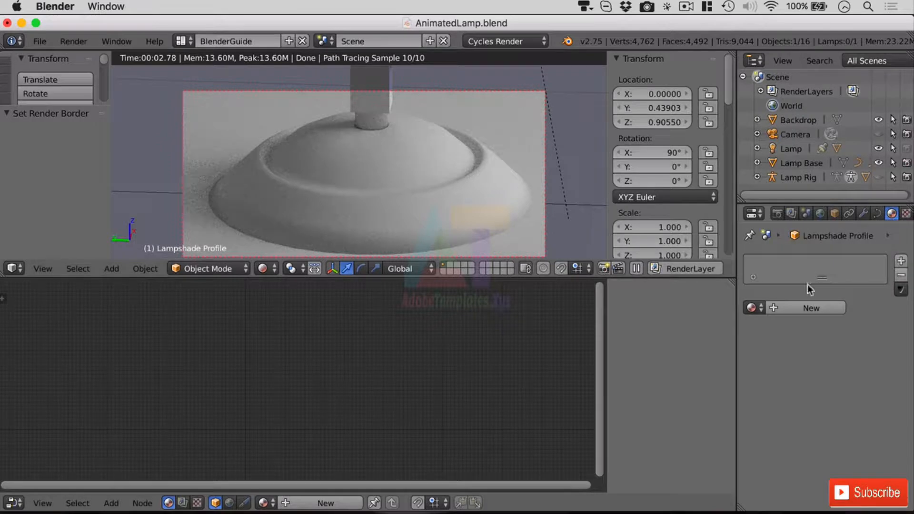
left_click(810, 308)
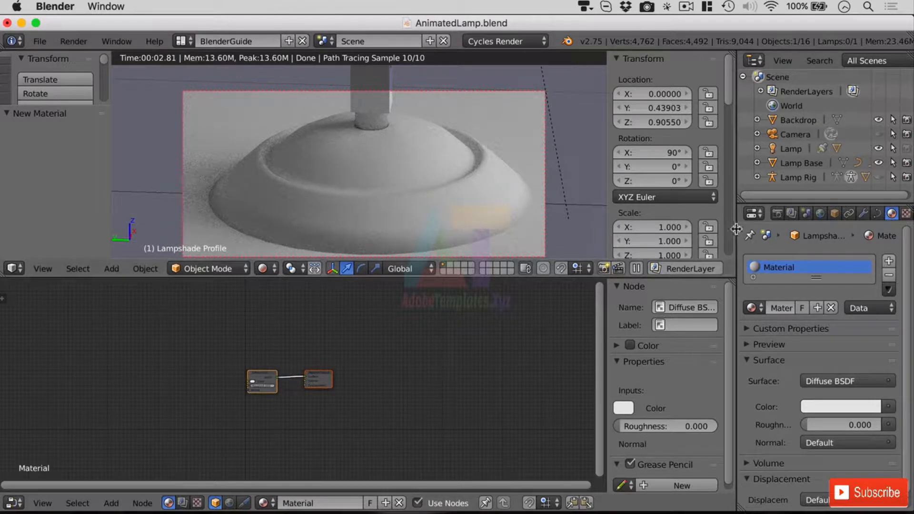
left_click_drag(737, 230, 900, 234)
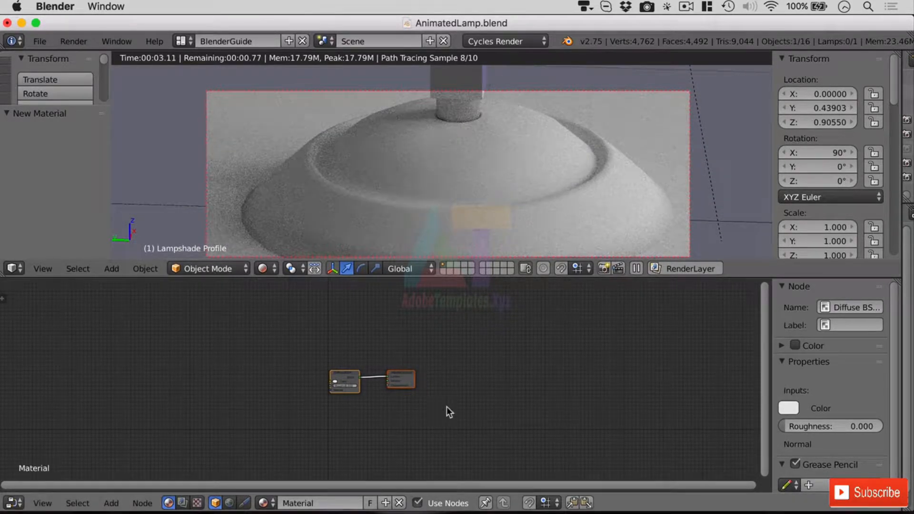
Spread the Diffuse BSDF and Material Output nodes apart to leave space between them
scroll(384, 413, "up", 6)
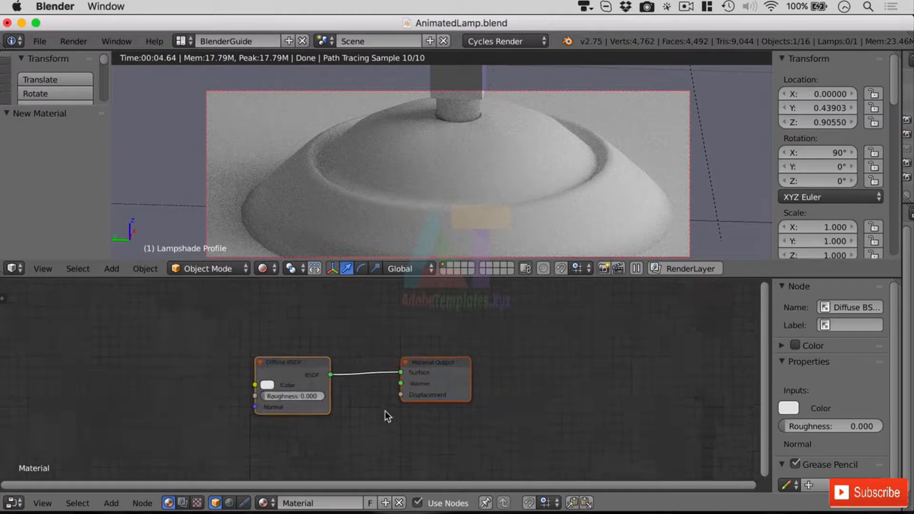
scroll(384, 412, "up", 2)
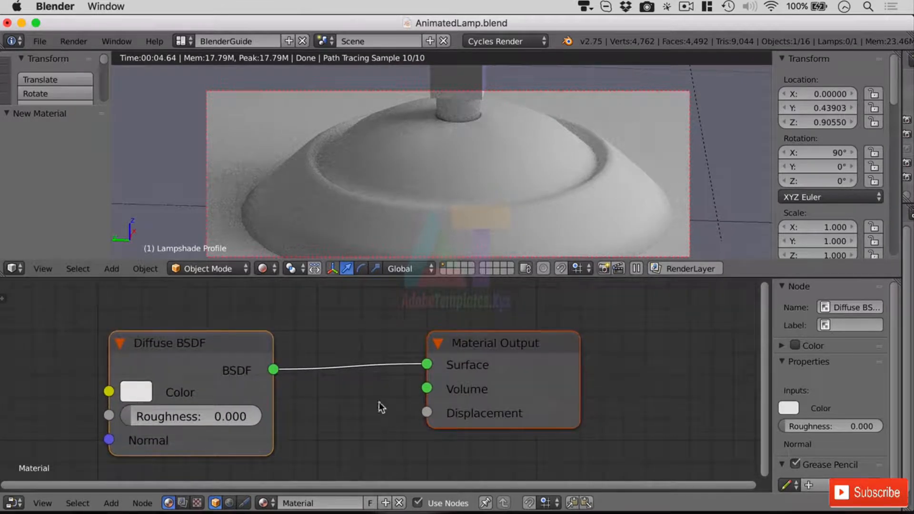
left_click_drag(236, 342, 181, 330)
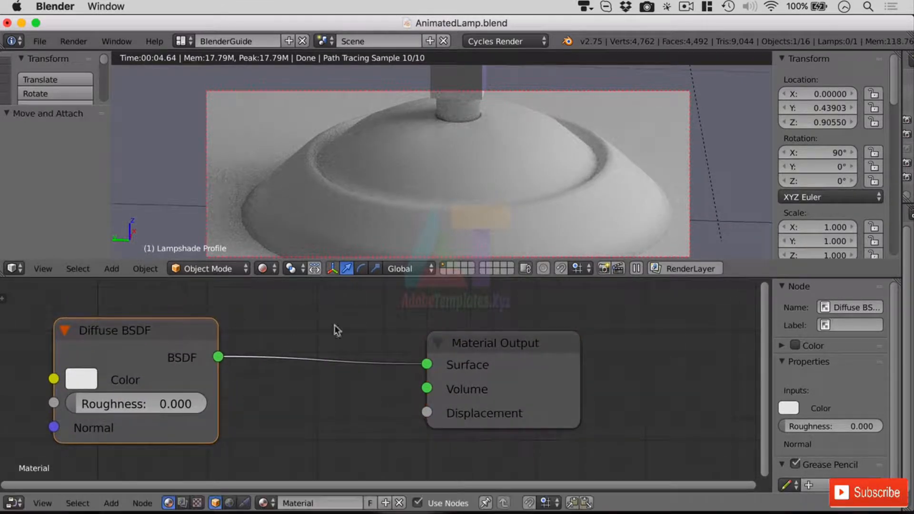
left_click_drag(539, 355, 651, 349)
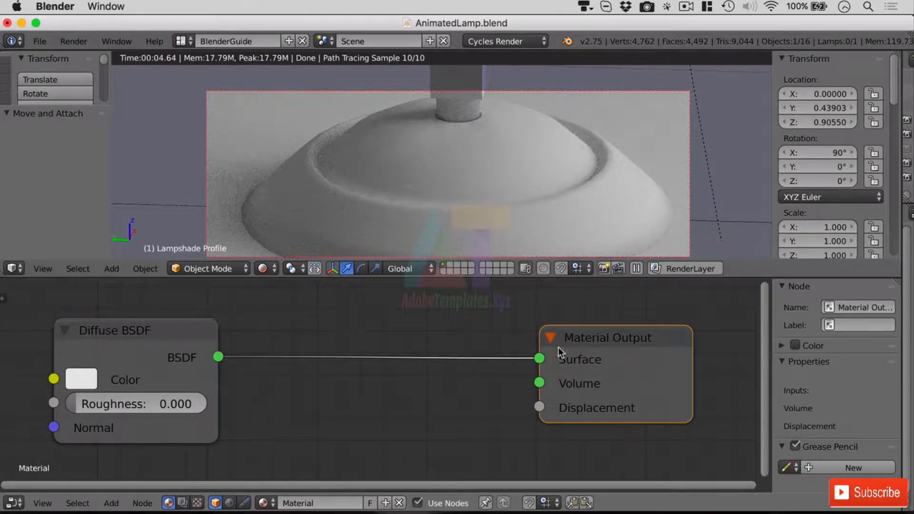
Raise the Diffuse BSDF and Material Output nodes in the node graph and widen the gap between them
left_click(108, 504)
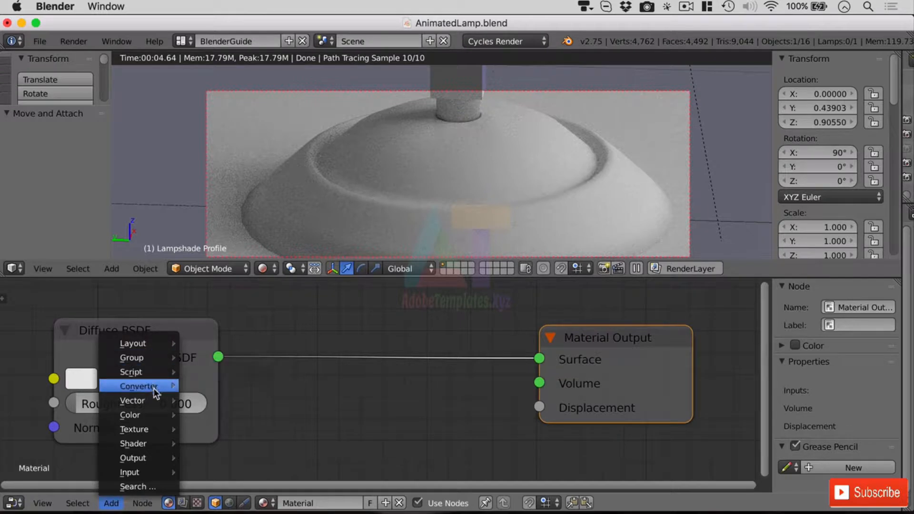
mouse_move(158, 447)
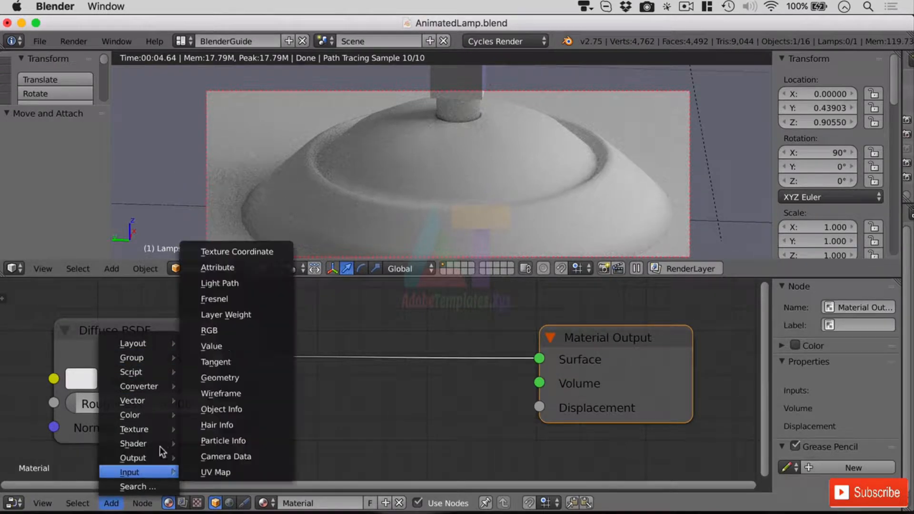
left_click(168, 333)
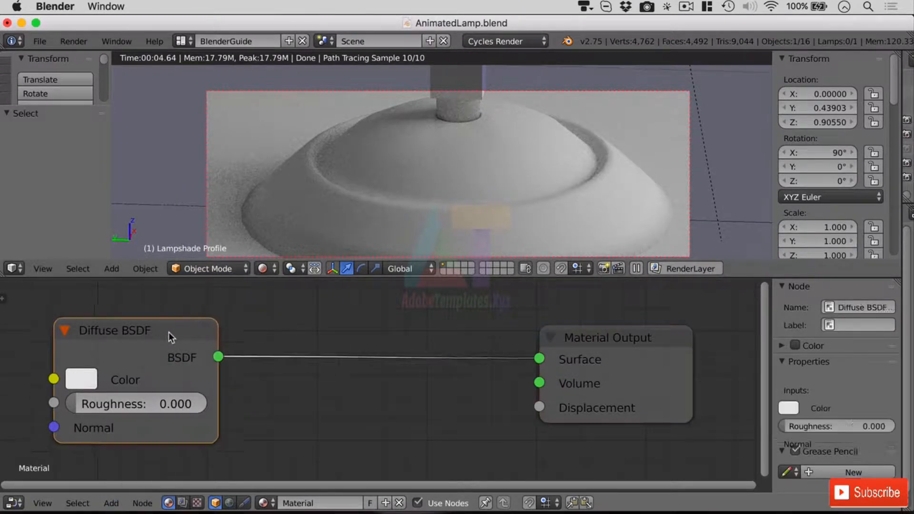
left_click_drag(169, 333, 168, 301)
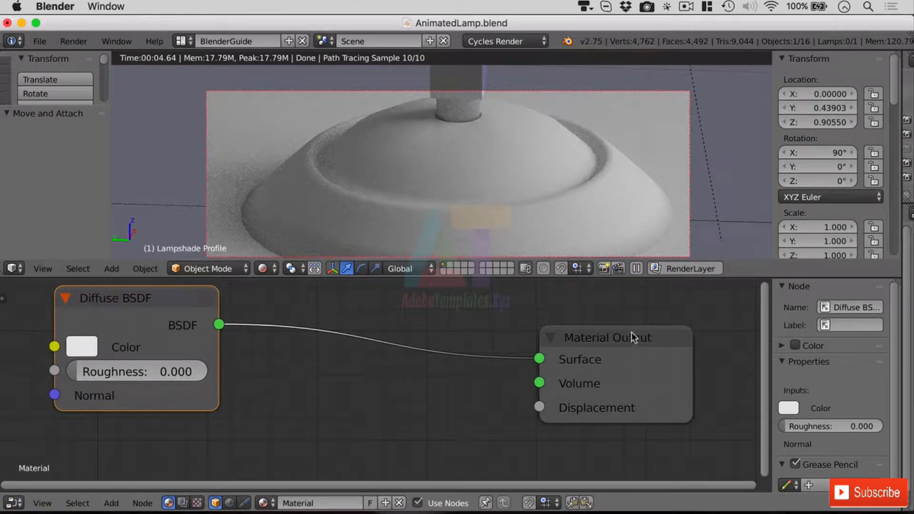
left_click_drag(633, 344, 697, 305)
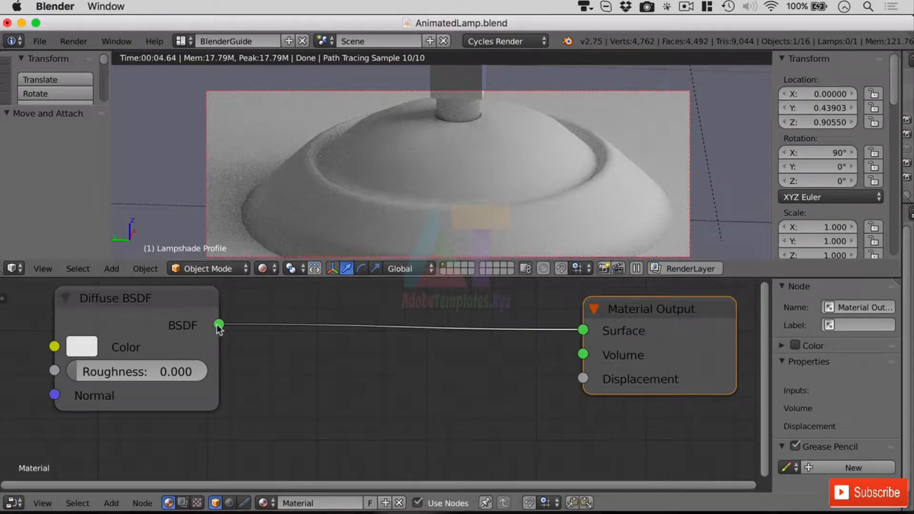
Disconnect the Diffuse BSDF from Material Output and reconnect its BSDF output to the Surface input
left_click_drag(220, 325, 380, 364)
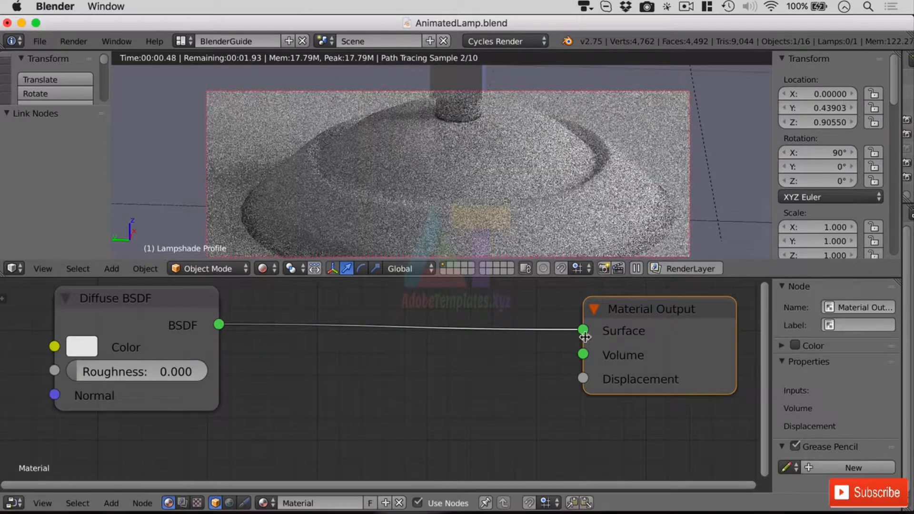
left_click_drag(583, 331, 375, 355)
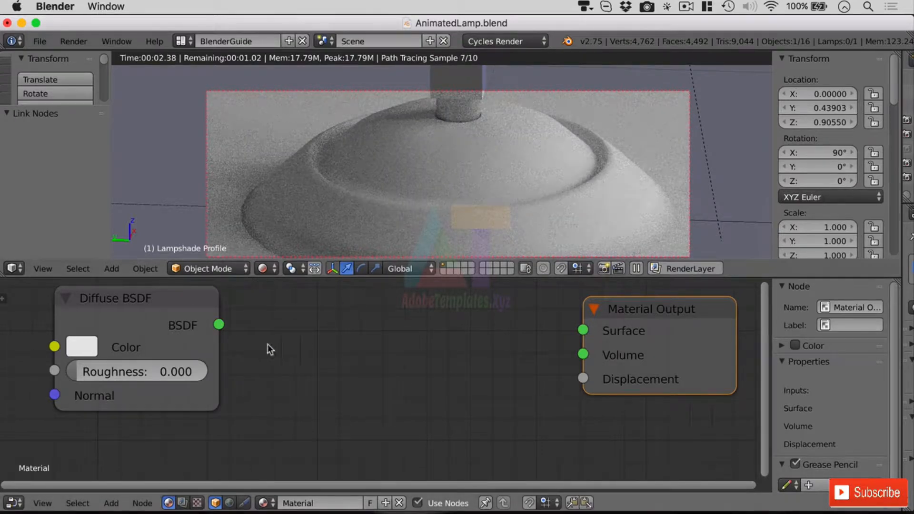
left_click_drag(219, 324, 574, 331)
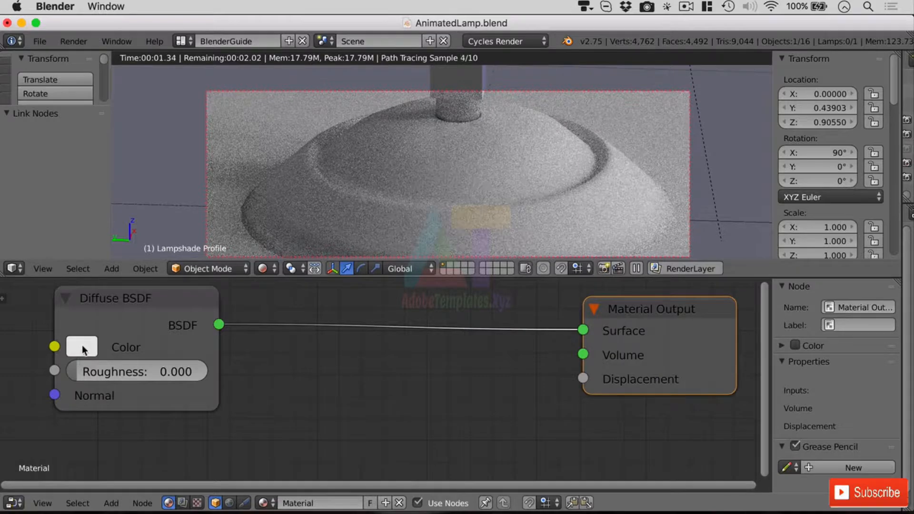
Set the Diffuse BSDF color to a fully saturated red with R 0.800 and G 0.000
left_click(82, 347)
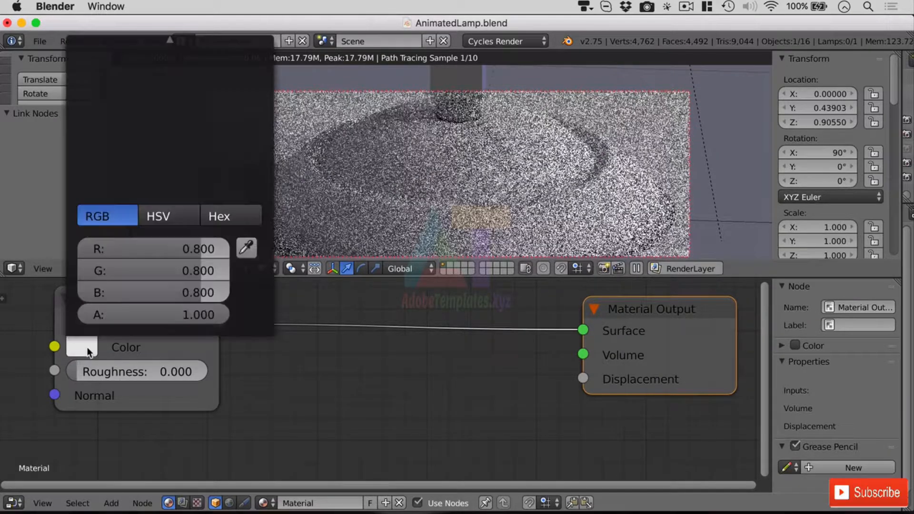
left_click(168, 42)
left_click_drag(168, 41, 159, 202)
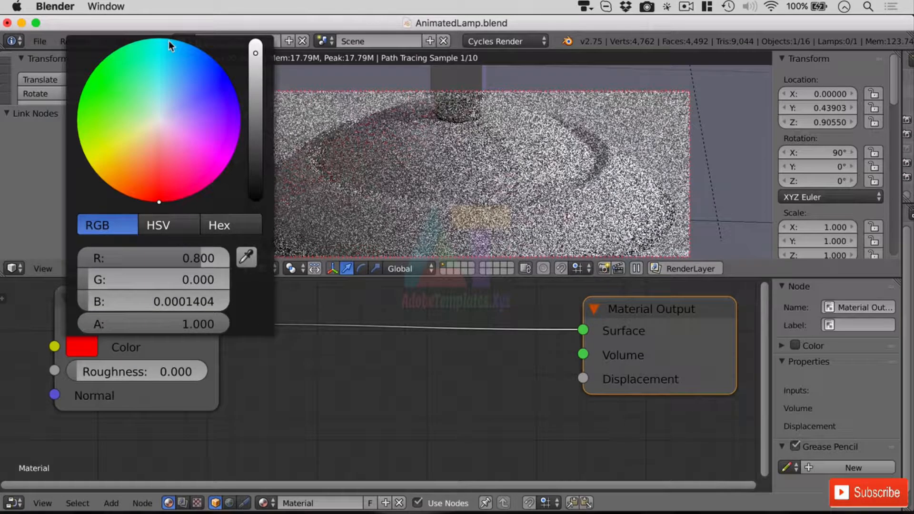
left_click(174, 40)
left_click(168, 152)
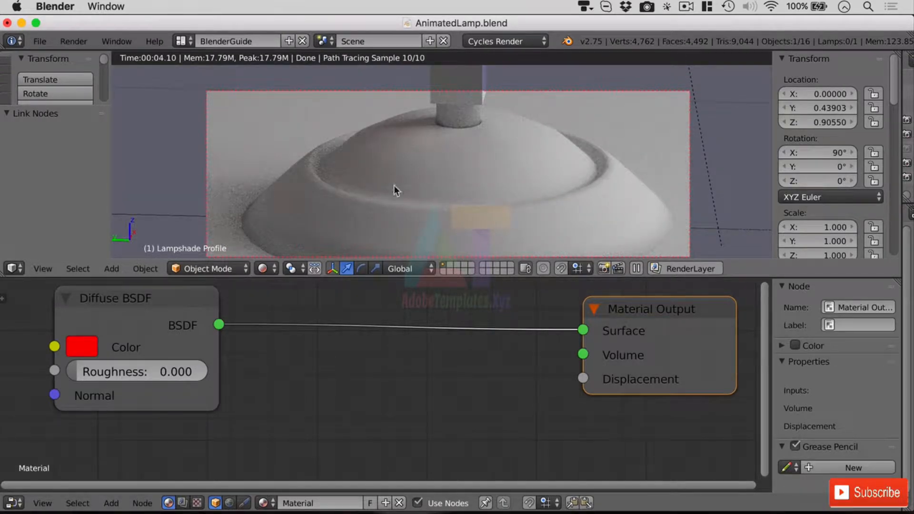
scroll(411, 162, "down", 3)
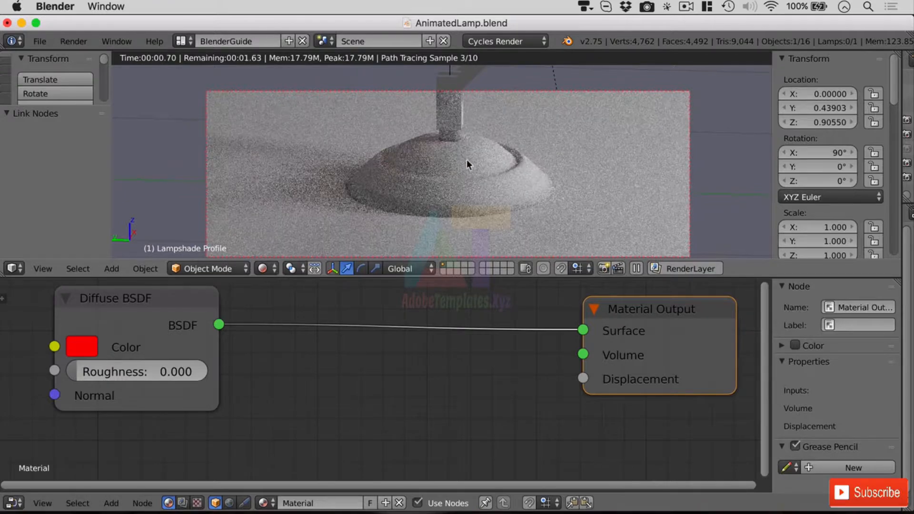
Assign the existing red material named Material to the Lamp Base object
middle_click_drag(491, 131, 464, 194, "shift")
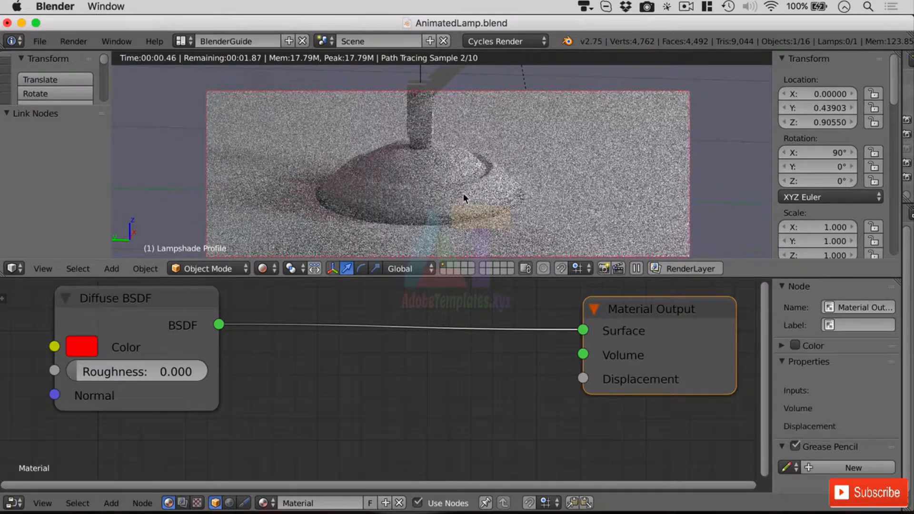
right_click(463, 193)
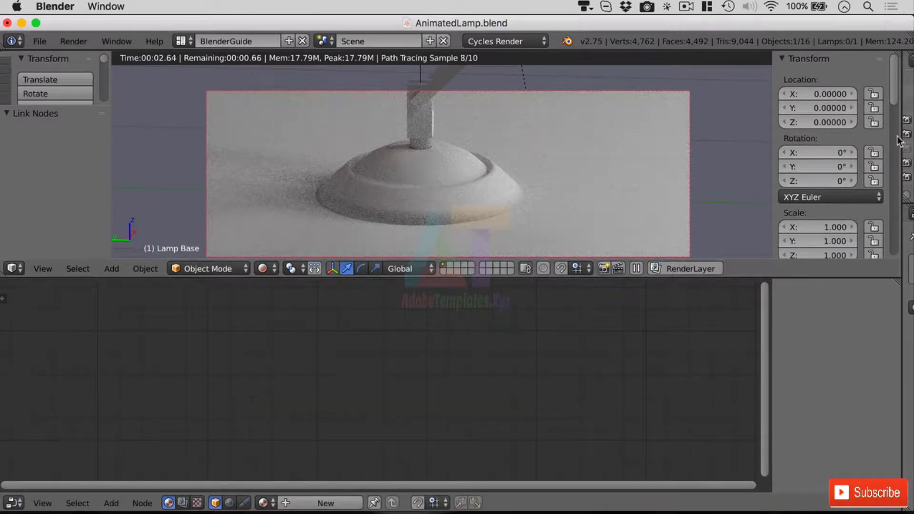
left_click_drag(899, 140, 732, 147)
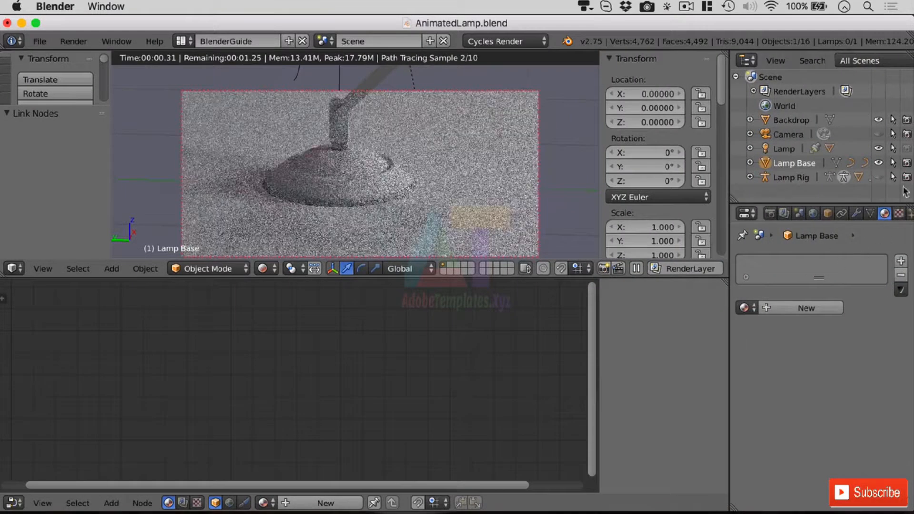
left_click(744, 308)
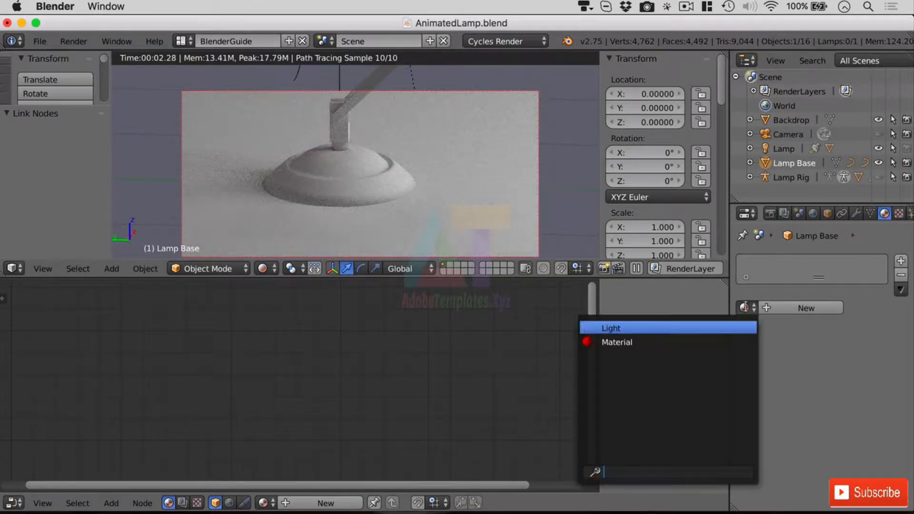
left_click(678, 342)
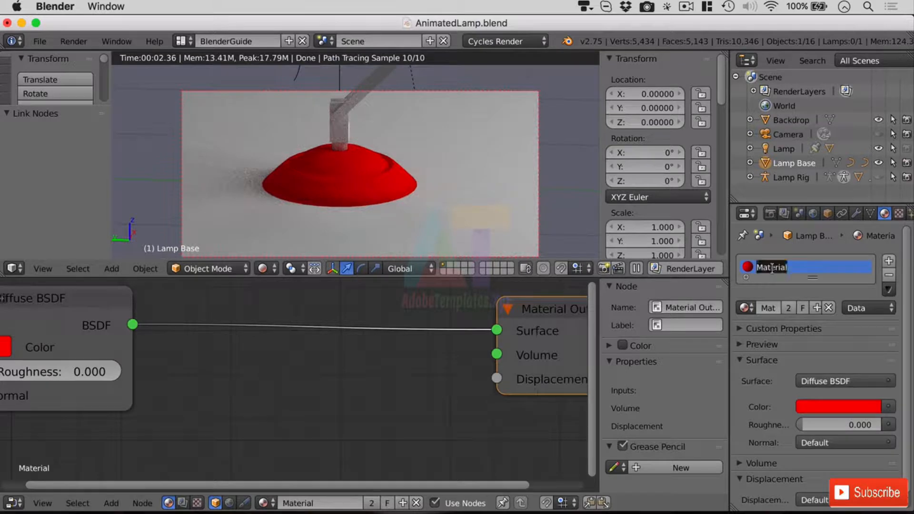
Rename the Lamp Base's material as Red Lamp Paint
type("R")
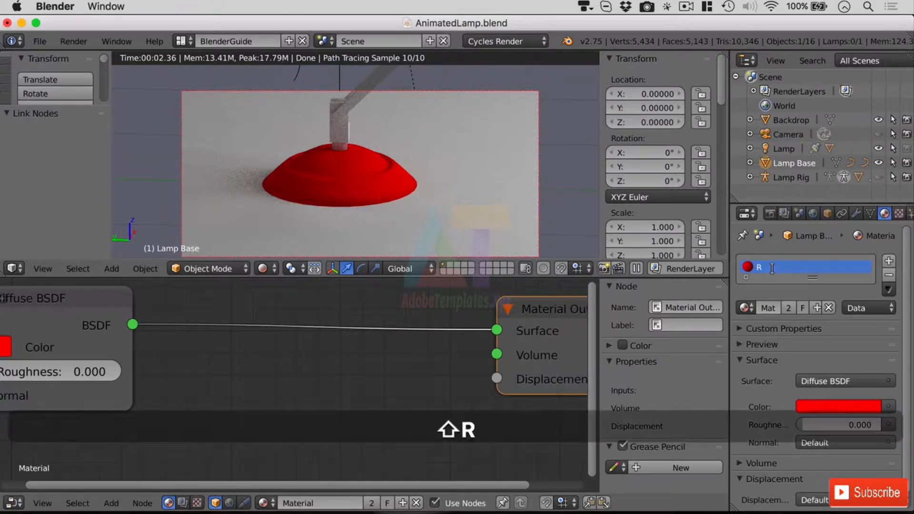
type("ed Lam")
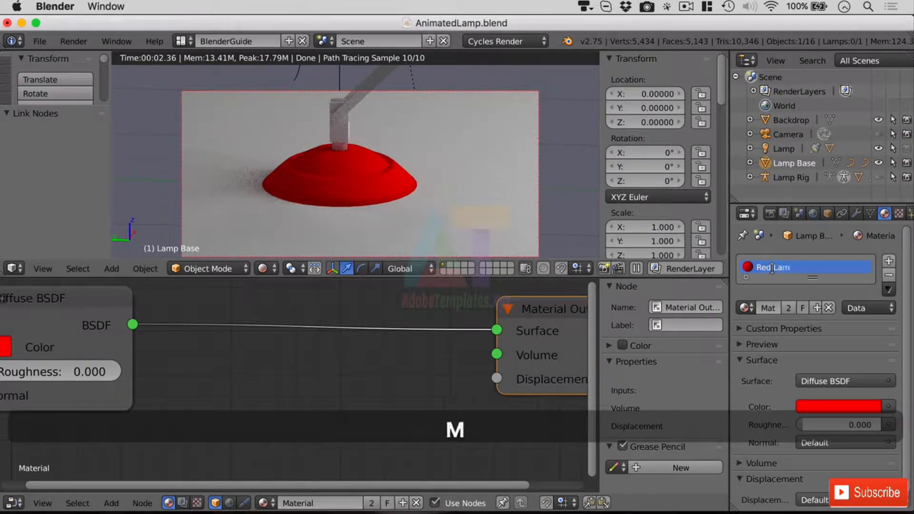
type("p Paint")
key("Return")
Frame the lamp base closely in the rendered view and shift the Diffuse BSDF node nearer to Material Output
scroll(352, 161, "up", 5)
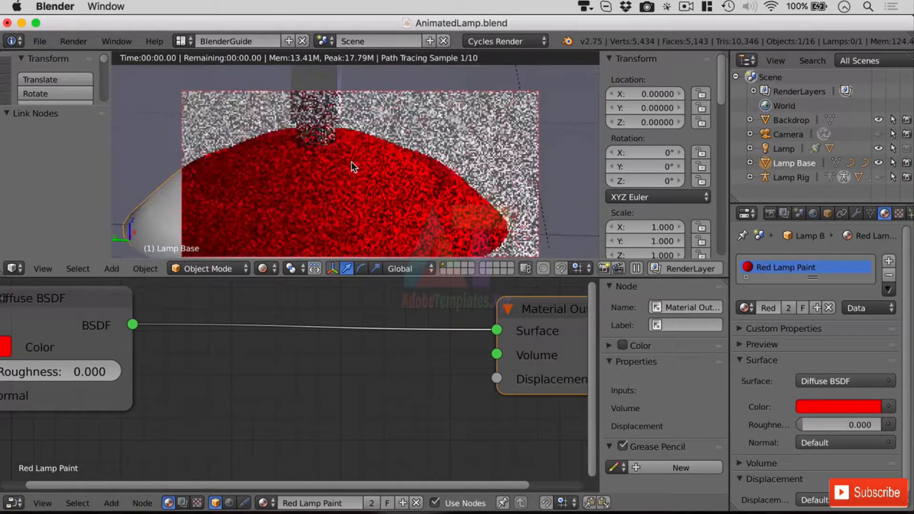
scroll(352, 161, "down", 1)
middle_click_drag(371, 183, 418, 168, "shift")
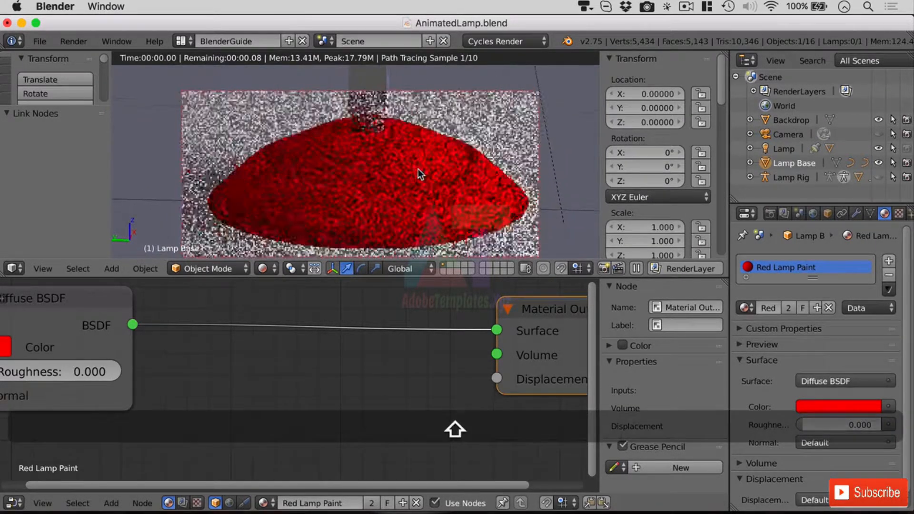
left_click_drag(95, 297, 145, 292)
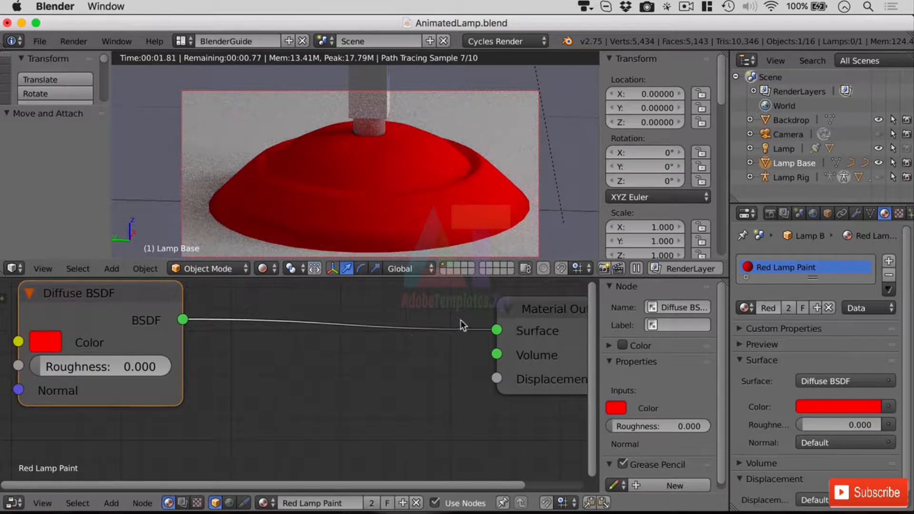
Unlink the Diffuse BSDF from Material Output, then link its BSDF output back to the Surface input
left_click_drag(496, 329, 284, 326)
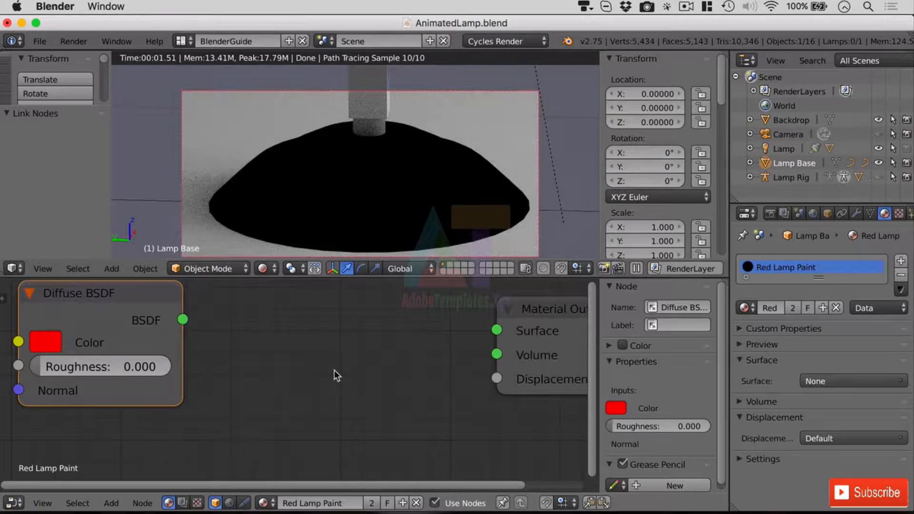
left_click_drag(183, 320, 497, 330)
left_click_drag(151, 297, 147, 302)
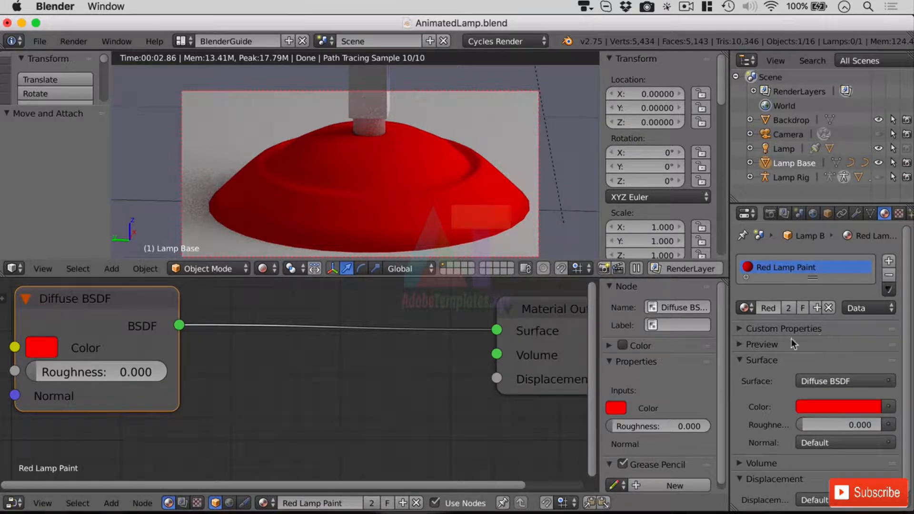
Enlarge the node editor in width and height and raise the Diffuse BSDF node above the level of Material Output
left_click_drag(730, 331, 901, 332)
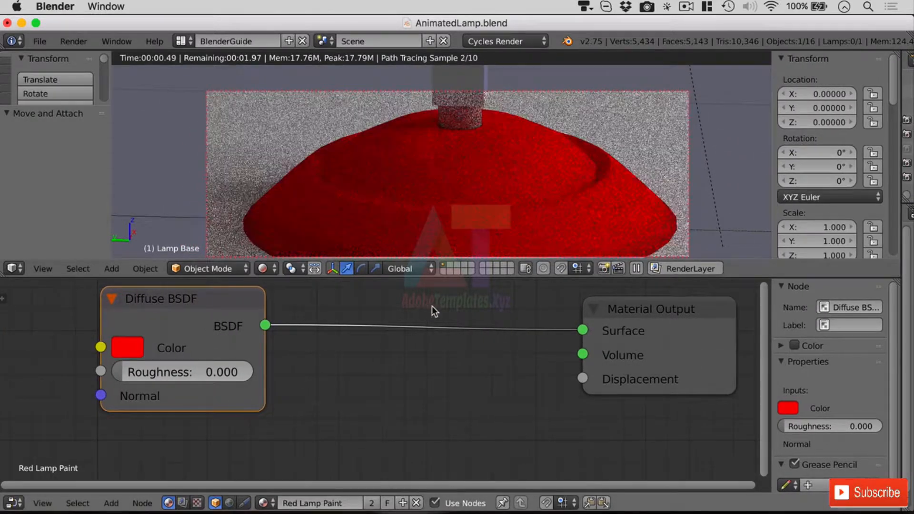
left_click_drag(453, 278, 452, 231)
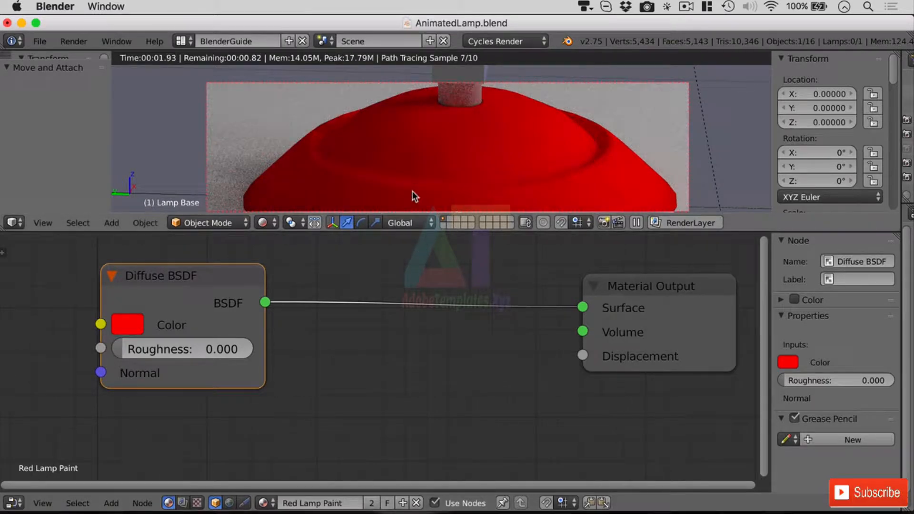
left_click_drag(237, 270, 218, 237)
scroll(286, 282, "up", 1)
scroll(285, 282, "down", 2)
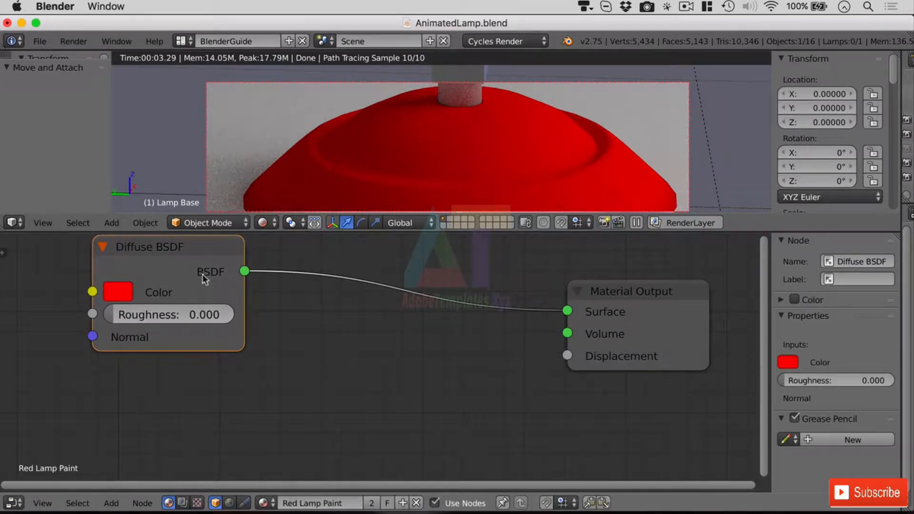
Collapse the Diffuse BSDF node and expand it again
left_click(103, 246)
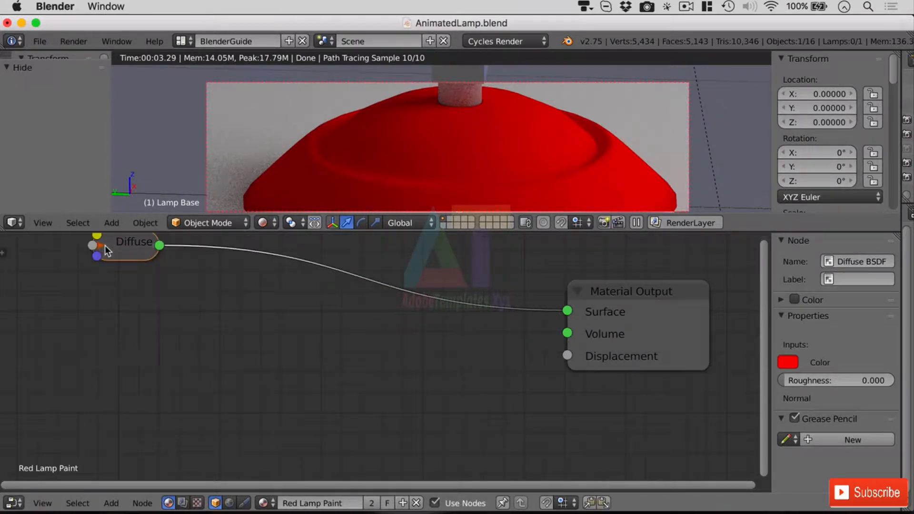
left_click(104, 245)
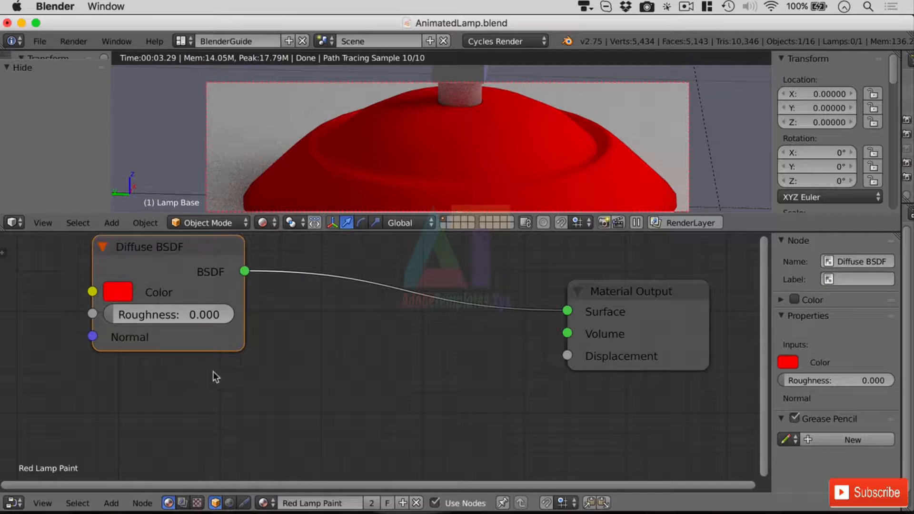
Add a Mix Shader node and insert it on the link between the Diffuse BSDF and Material Output
left_click(112, 504)
key("shift+a")
mouse_move(273, 384)
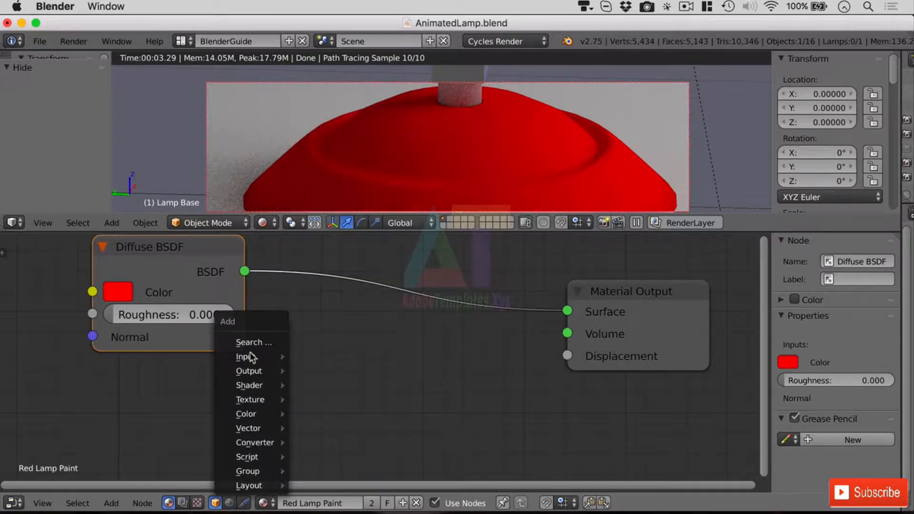
mouse_move(257, 351)
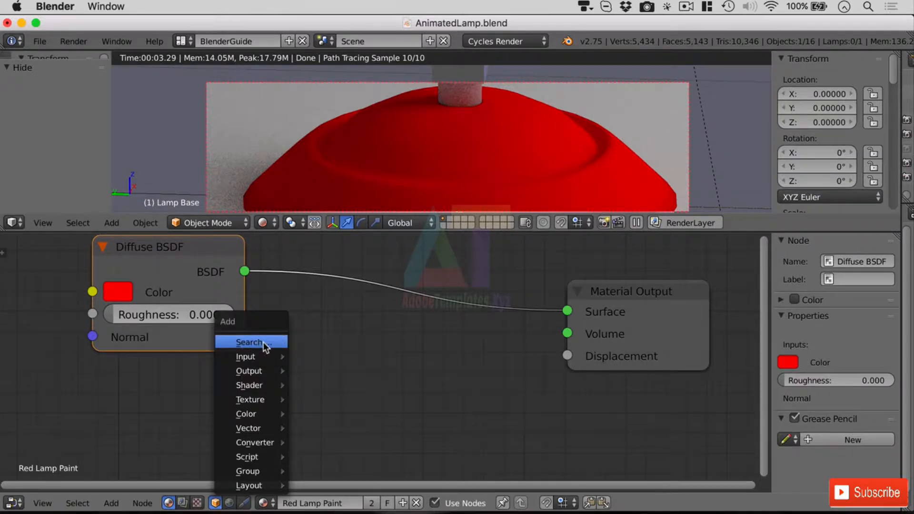
left_click(264, 342)
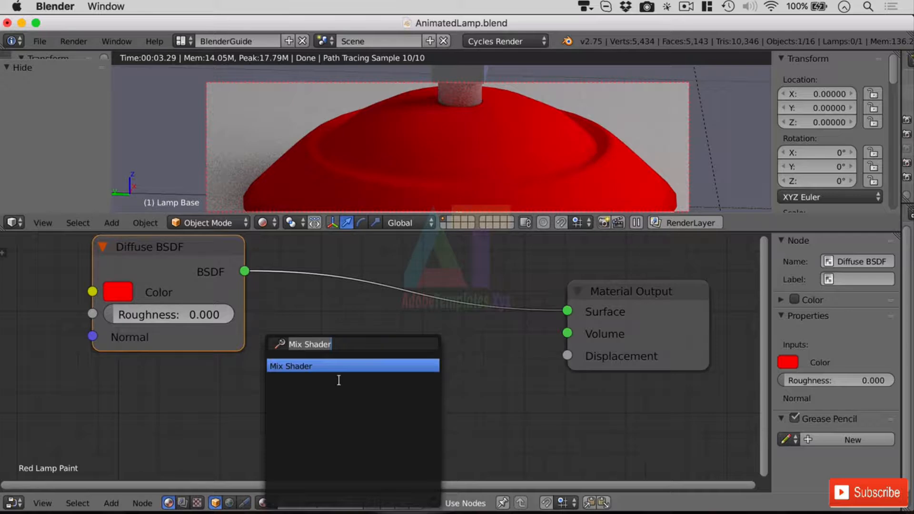
key("Return")
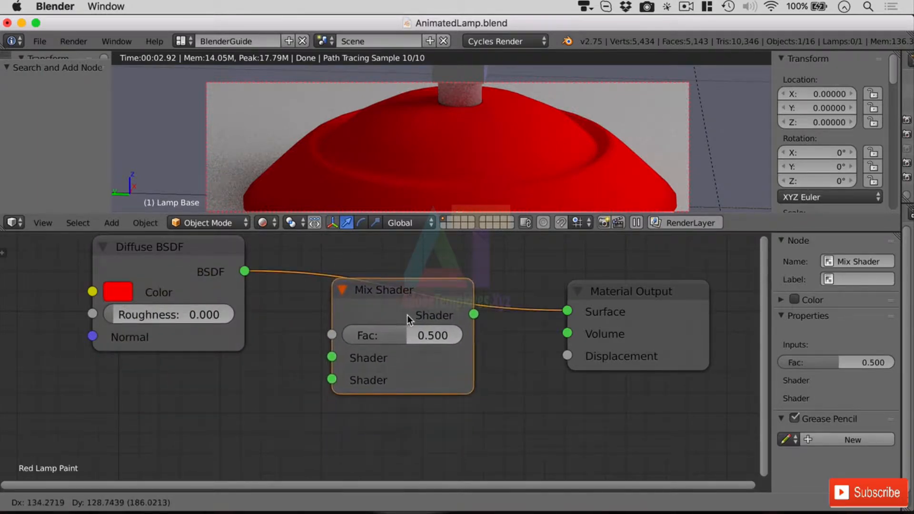
left_click(407, 315)
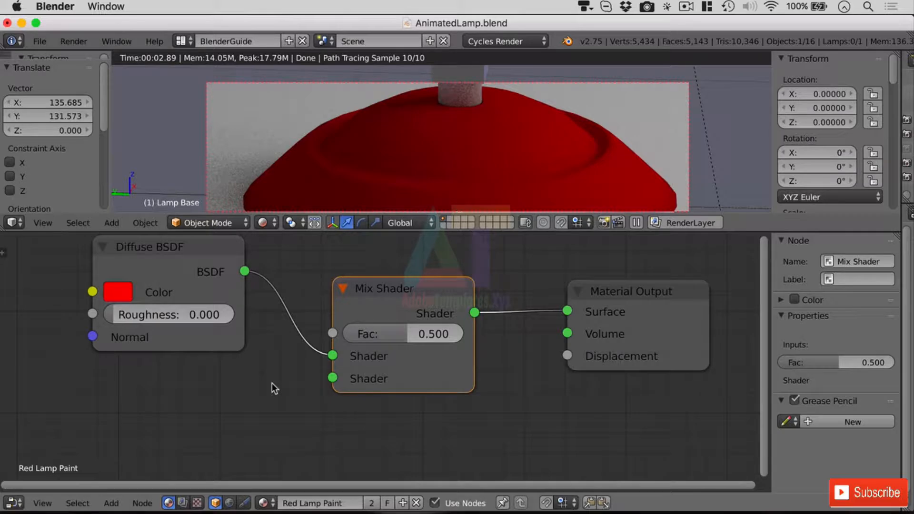
Add a Glossy BSDF below the Diffuse BSDF and connect its BSDF output to the Mix Shader's second Shader input
key("shift+a")
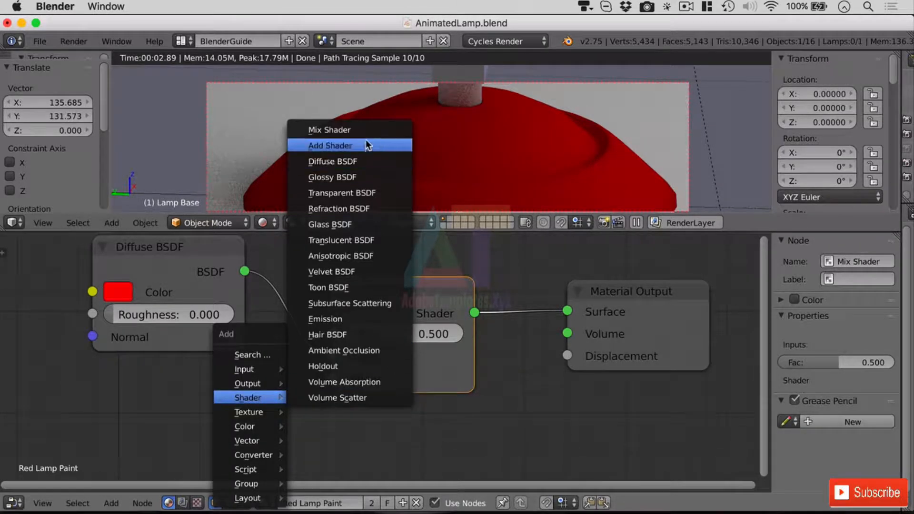
left_click(342, 182)
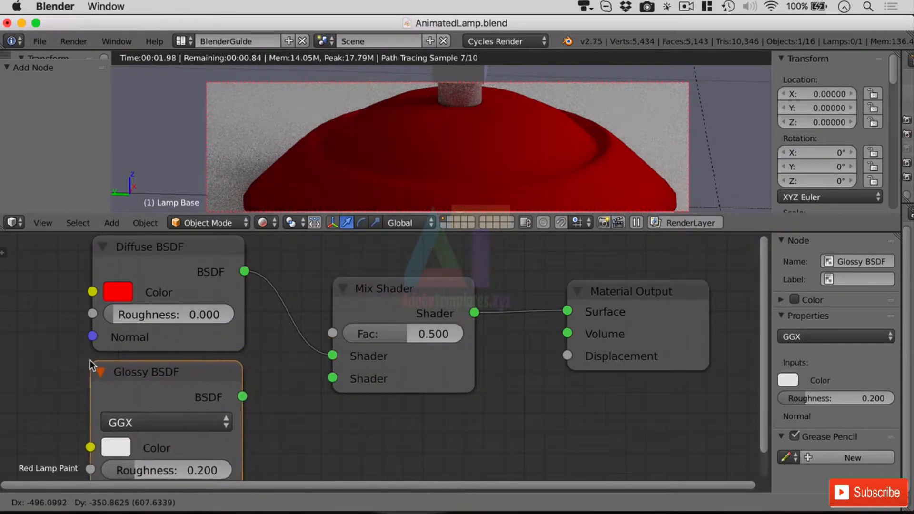
left_click(90, 360)
scroll(225, 327, "down", 2)
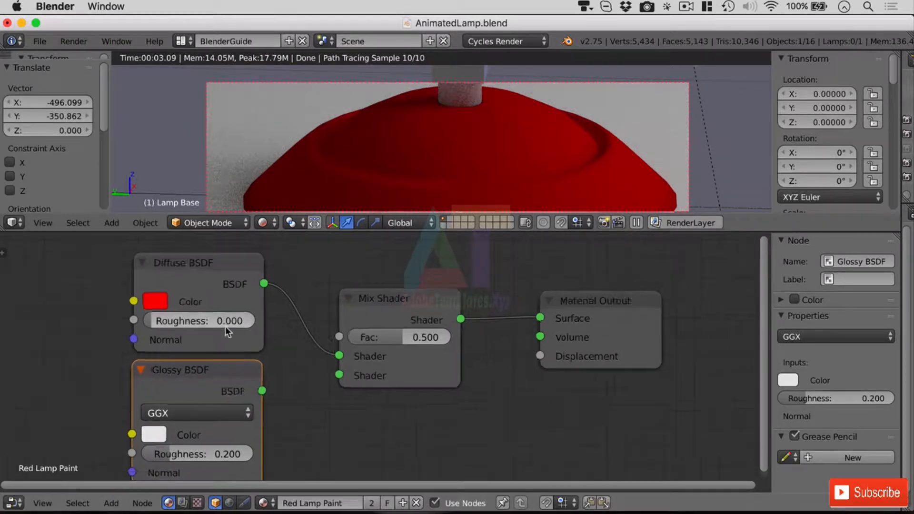
scroll(224, 327, "down", 1)
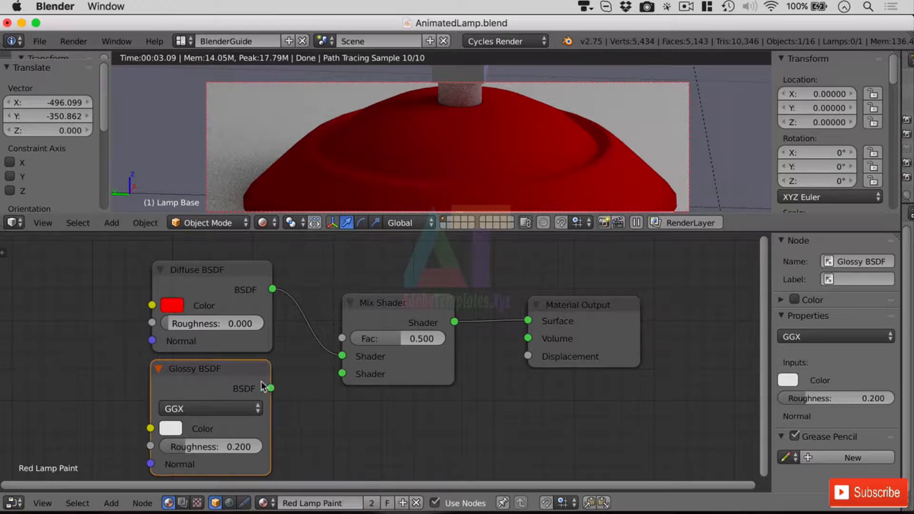
left_click_drag(270, 388, 341, 376)
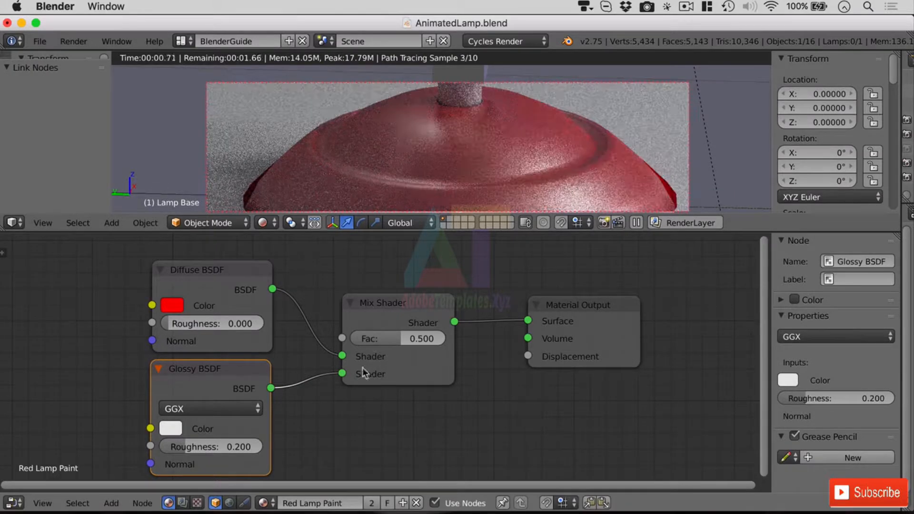
Lower the Mix Shader's Fac to 0.191 to reduce the glossy share of the red paint
scroll(465, 110, "down", 5)
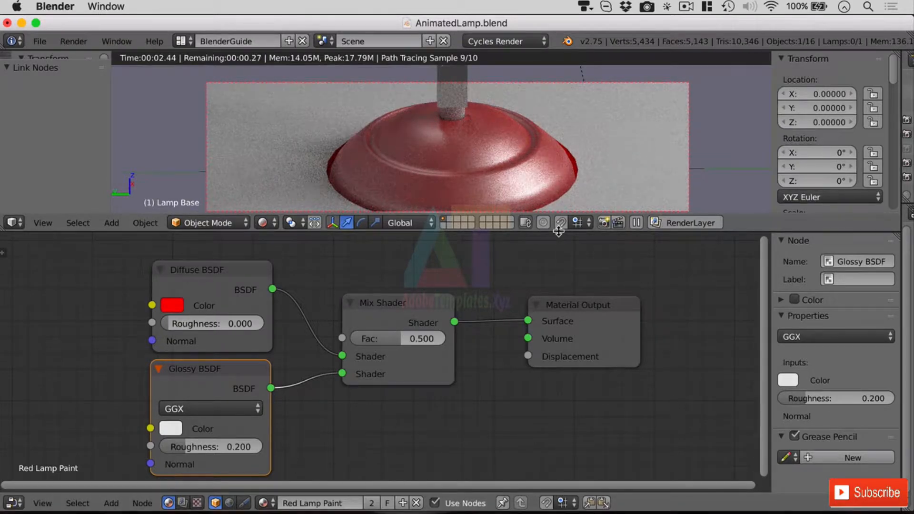
left_click_drag(558, 232, 558, 230)
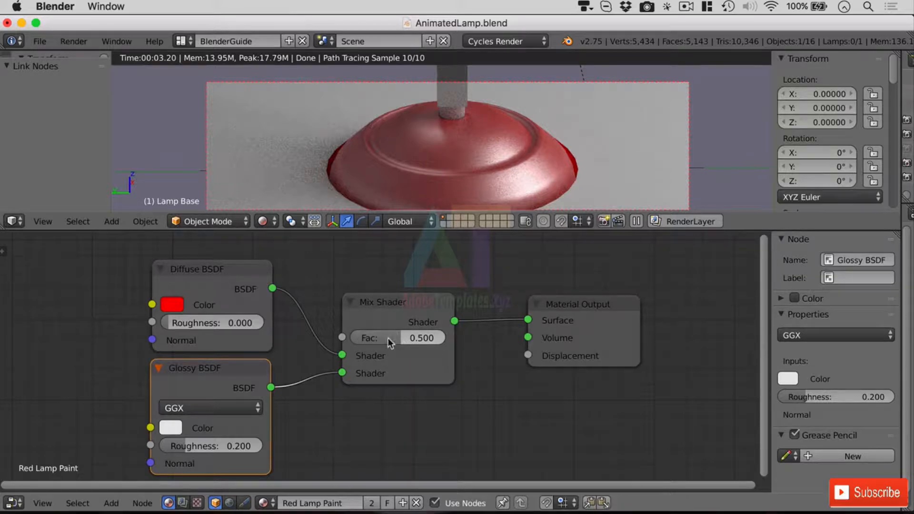
left_click_drag(398, 341, 369, 341)
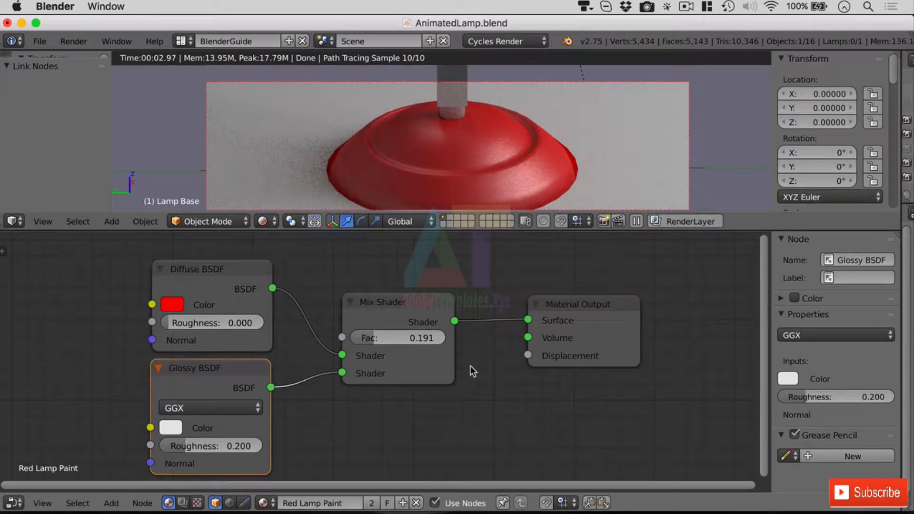
Try the Sharp and Ashikhmin-Shirley distributions on the Glossy BSDF, then return it to GGX
left_click(209, 404)
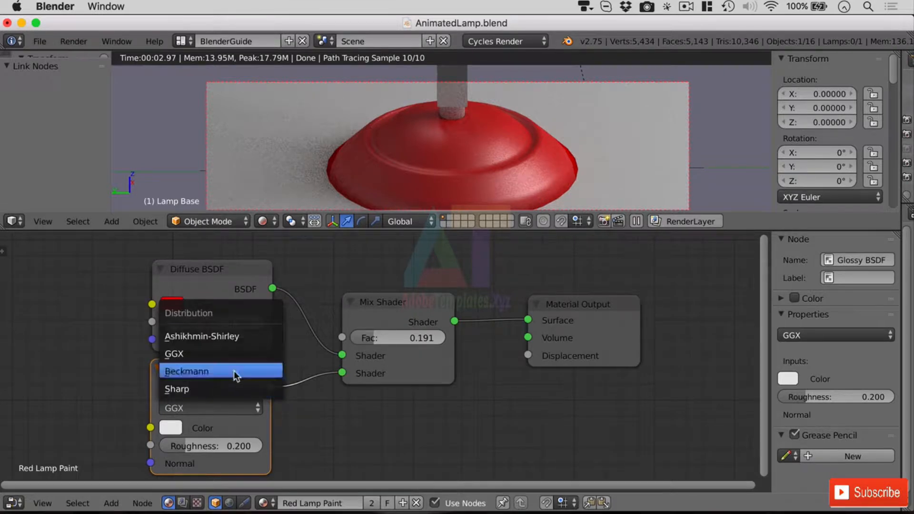
left_click(211, 390)
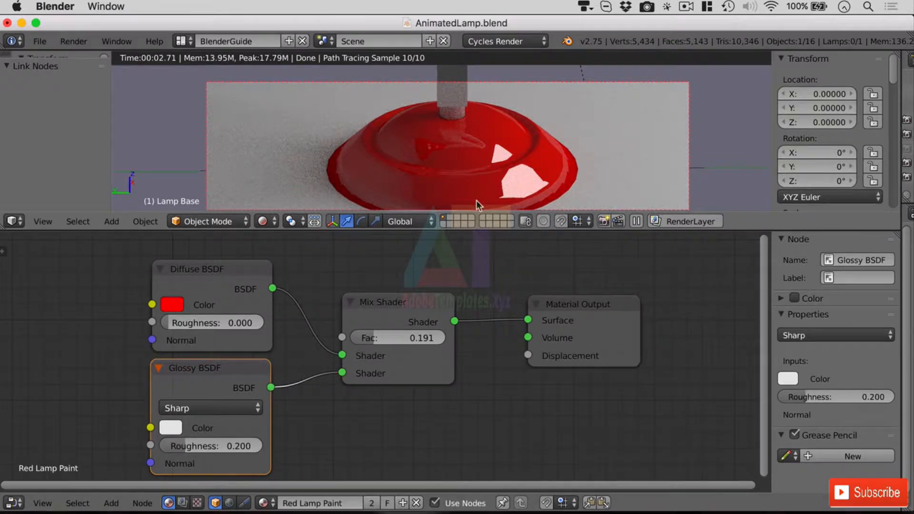
left_click(214, 410)
left_click(212, 336)
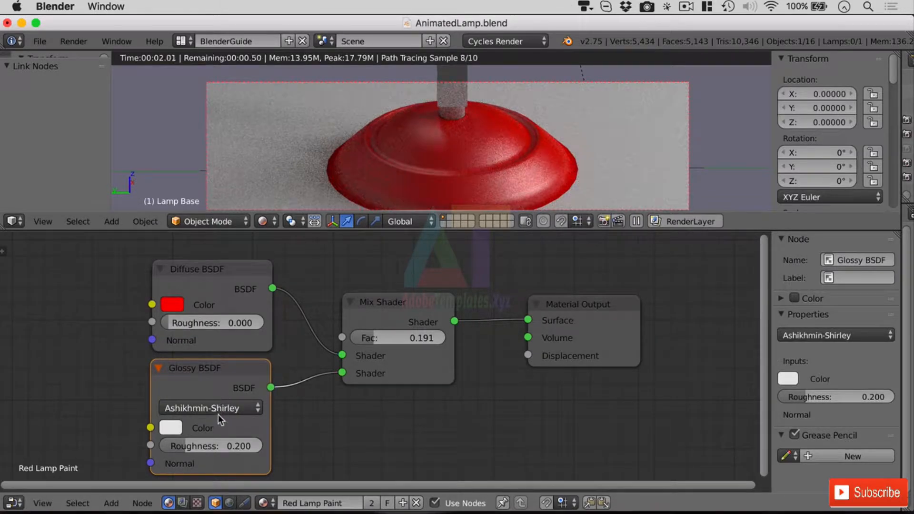
left_click(219, 409)
left_click(202, 355)
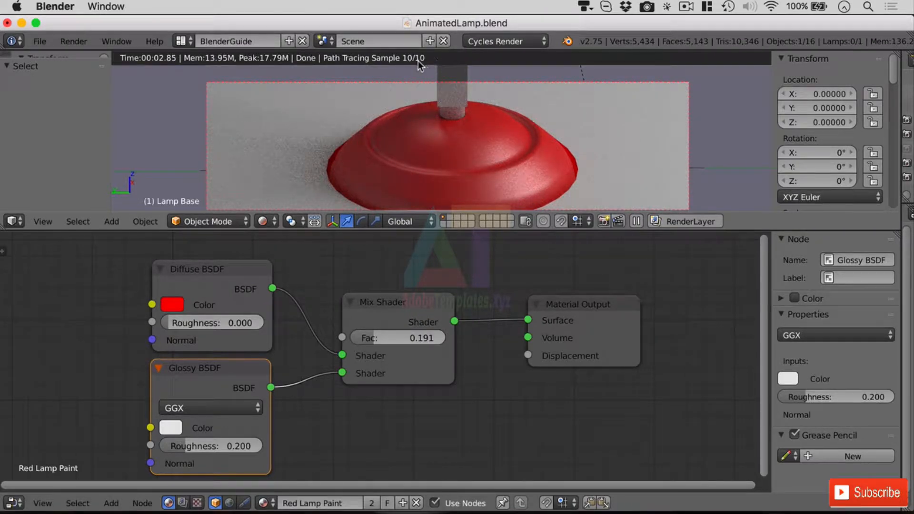
Widen the properties area and set the Cycles preview samples to 100 in the render sampling settings
left_click_drag(901, 181, 729, 180)
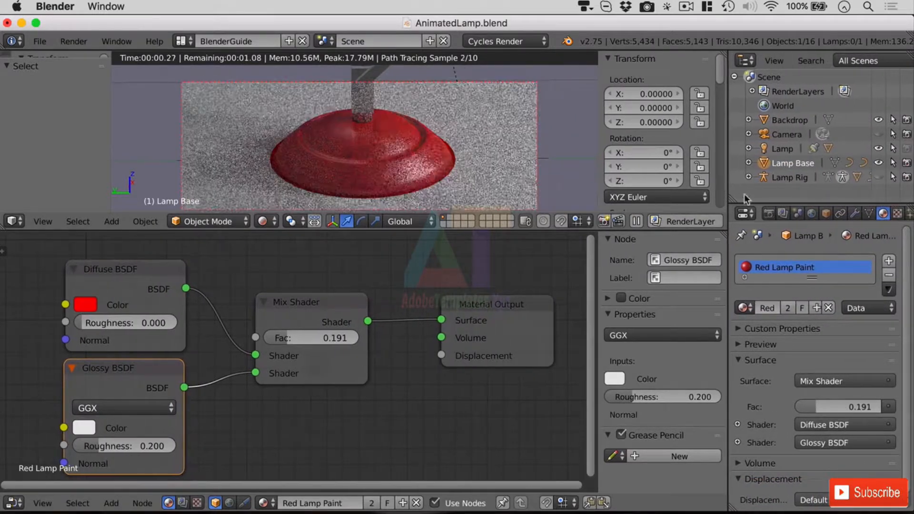
left_click(769, 214)
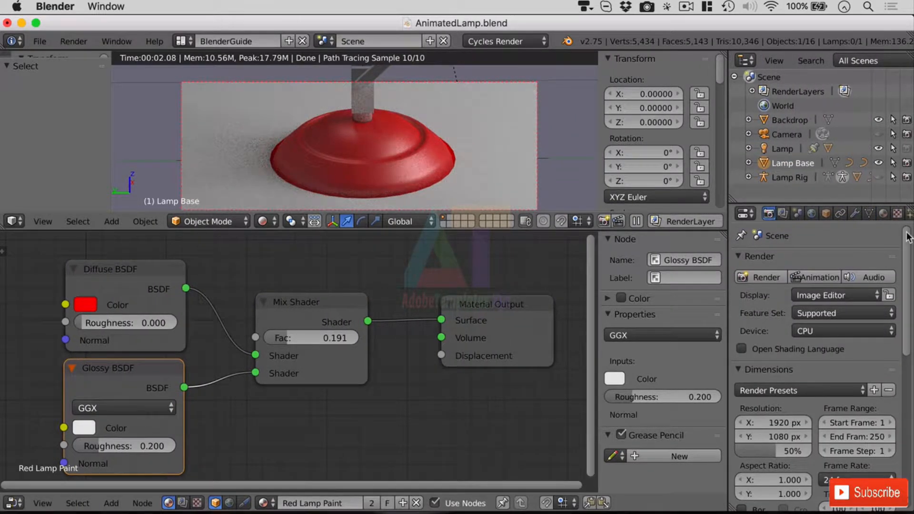
left_click_drag(908, 237, 909, 411)
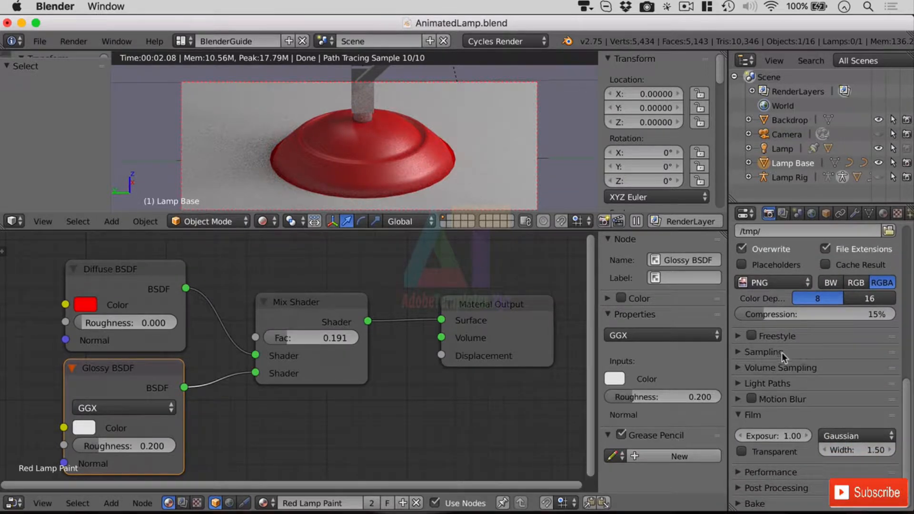
left_click(737, 352)
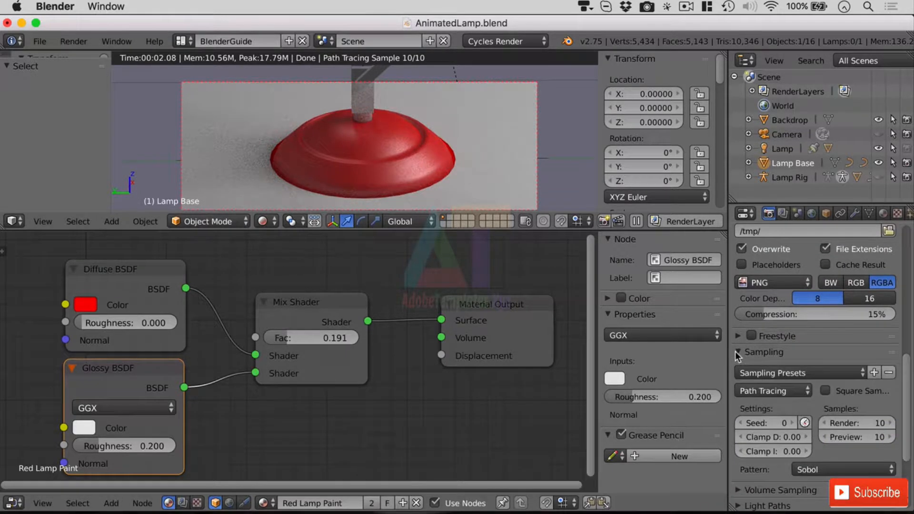
left_click(873, 434)
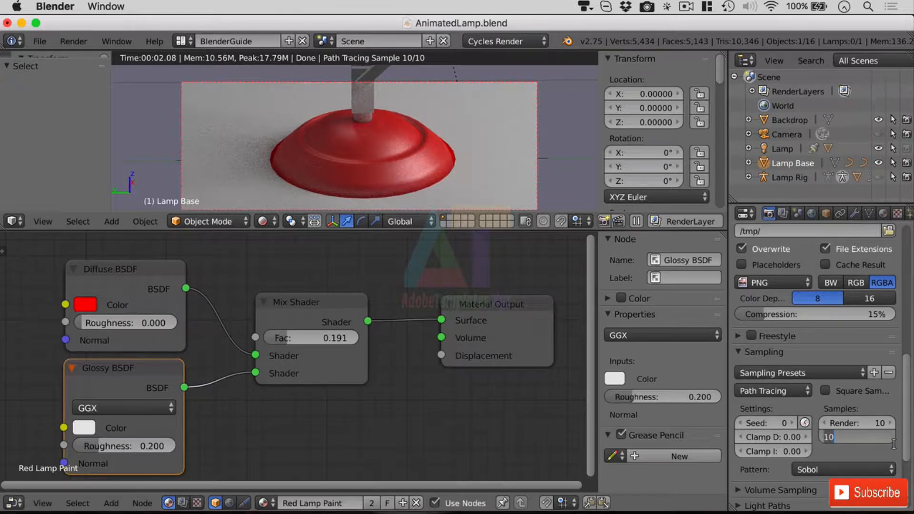
type("0")
key("Return")
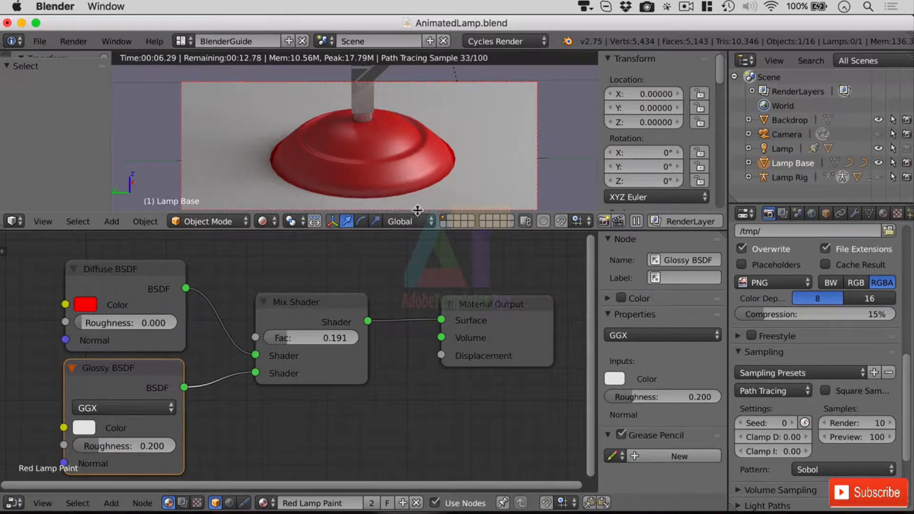
Enlarge the 3D viewport slightly and clip the view to a rectangular region around the lamp base
left_click_drag(418, 211, 426, 237)
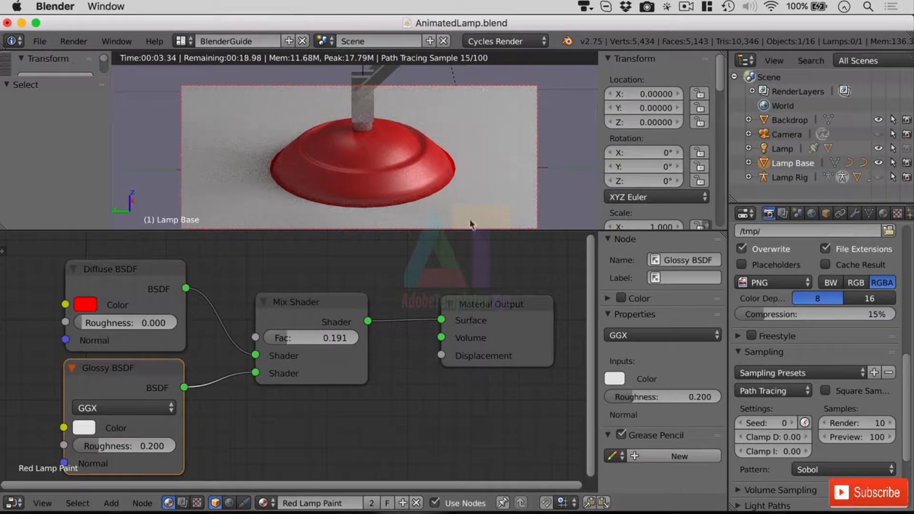
scroll(427, 173, "up", 1)
scroll(426, 173, "up", 1)
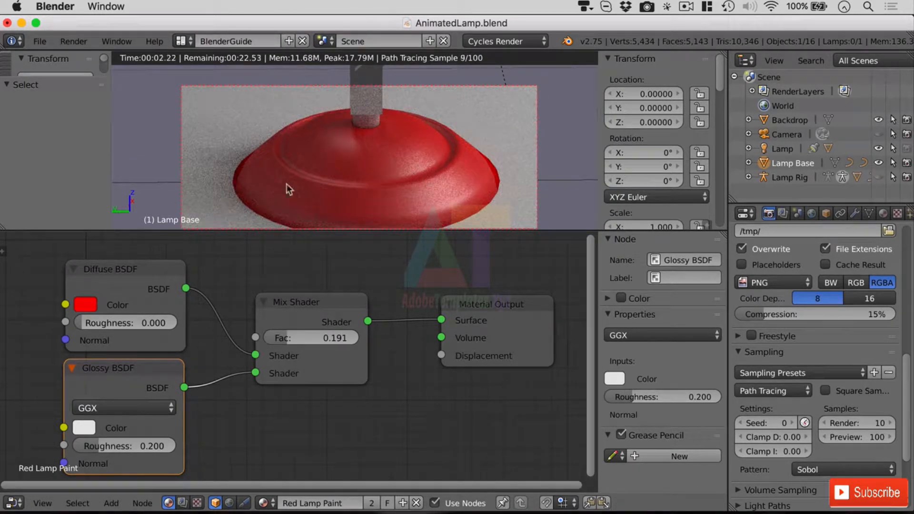
key("alt+b")
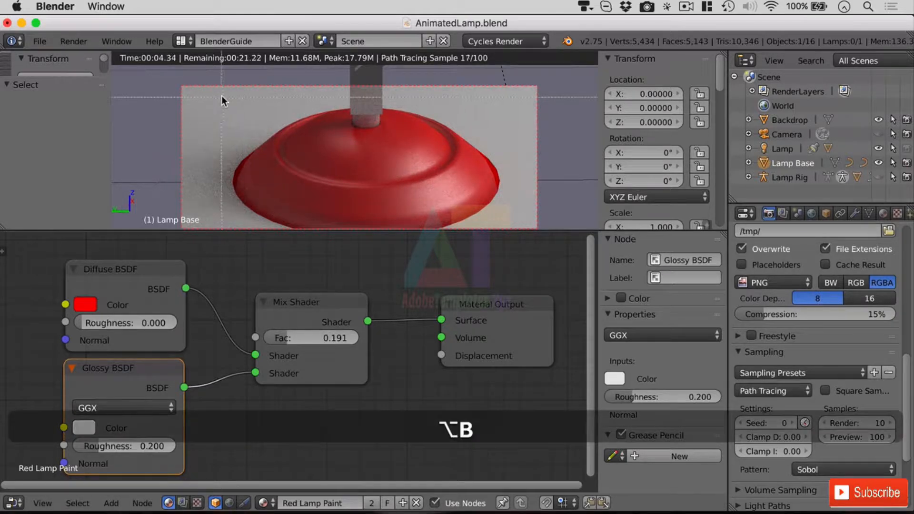
left_click_drag(232, 89, 503, 224)
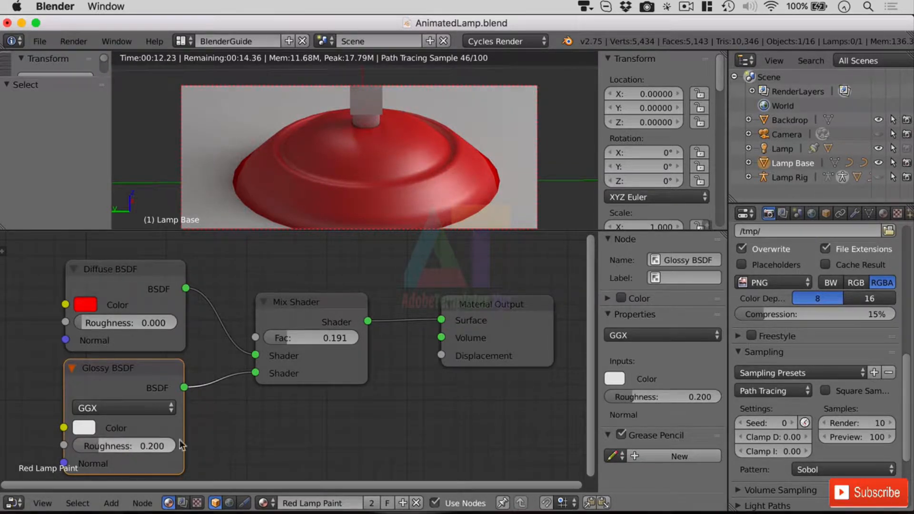
Try Roughness values of 1 and 0 on the Glossy BSDF and inspect the reflections on the lamp base
double_click(98, 447)
type("1")
key("Return")
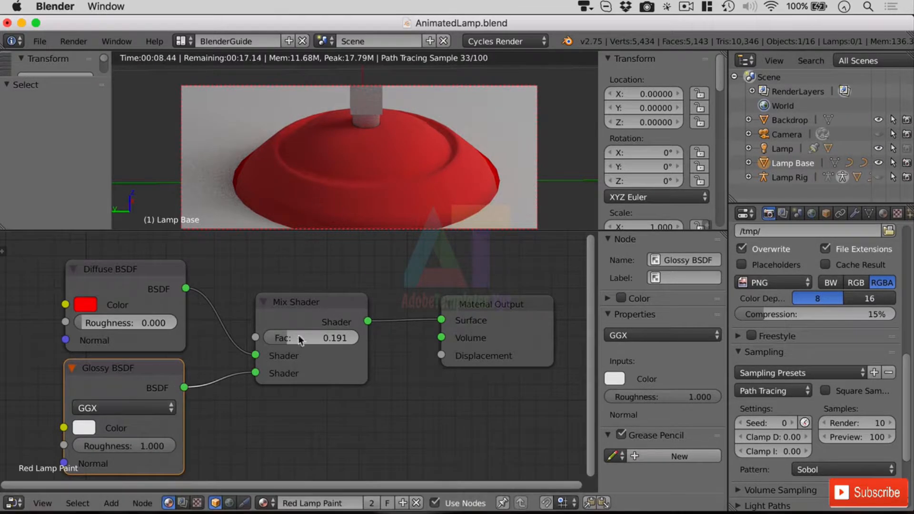
left_click_drag(160, 444, 86, 446)
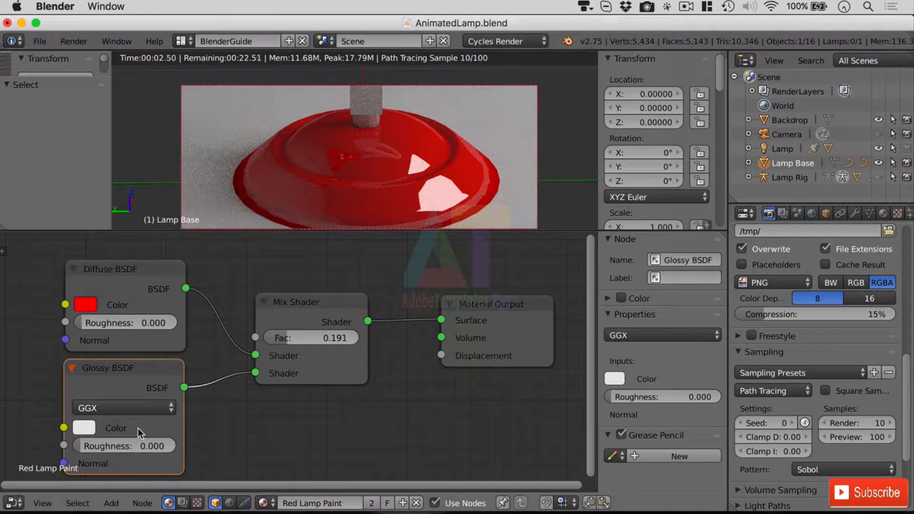
left_click(127, 406)
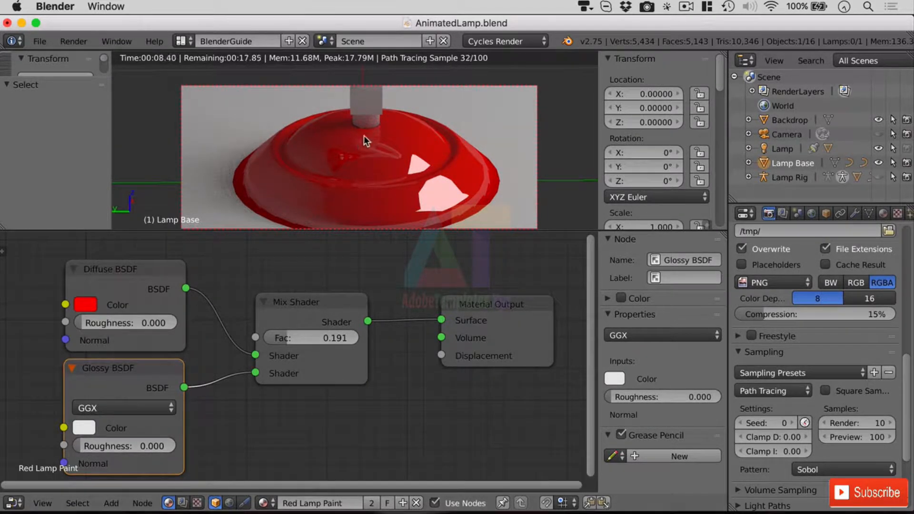
scroll(382, 122, "up", 5)
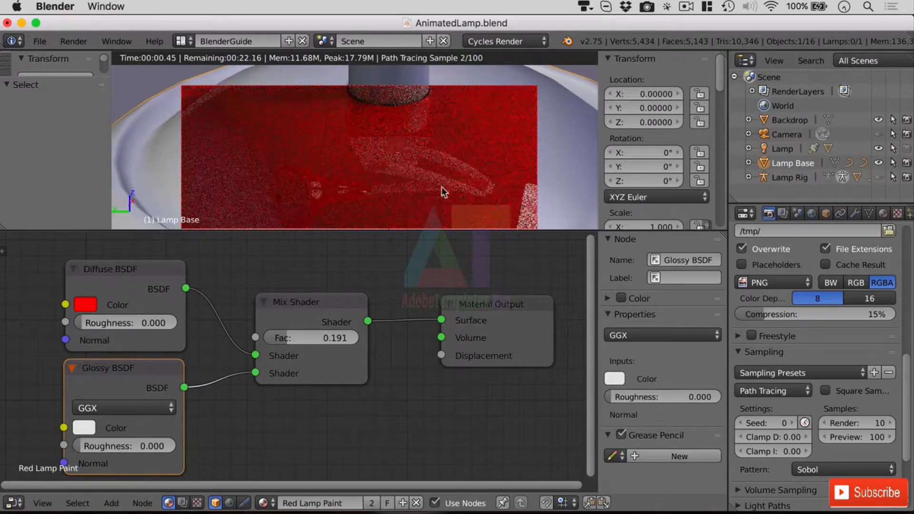
scroll(418, 171, "down", 1)
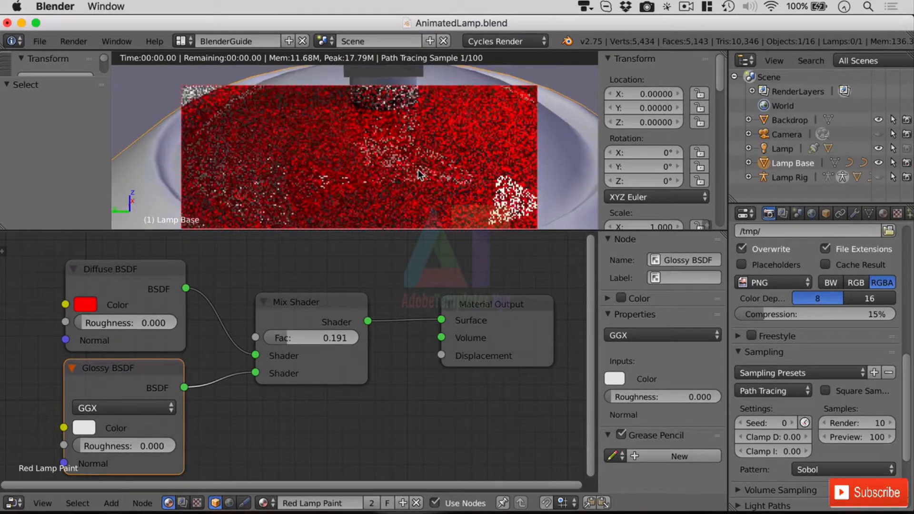
scroll(417, 171, "down", 4)
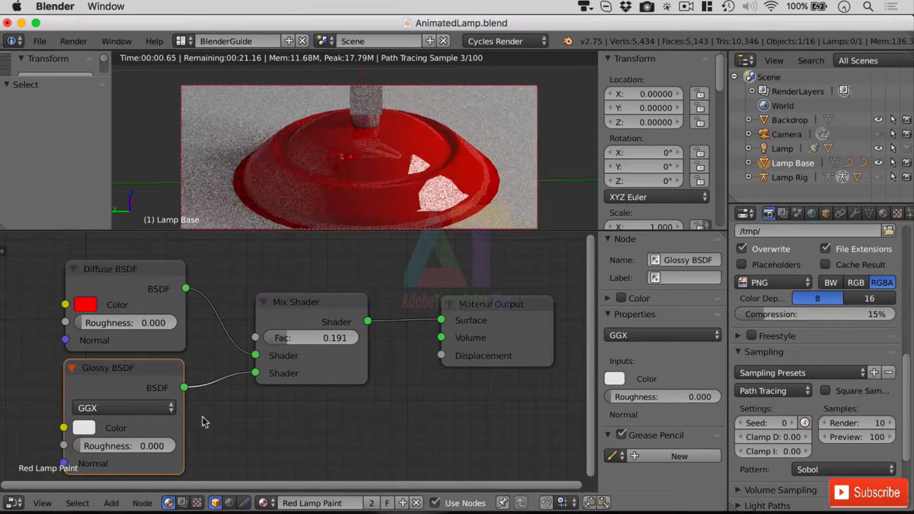
Set the Glossy BSDF's Roughness to 0.2
left_click(124, 446)
type("0.0")
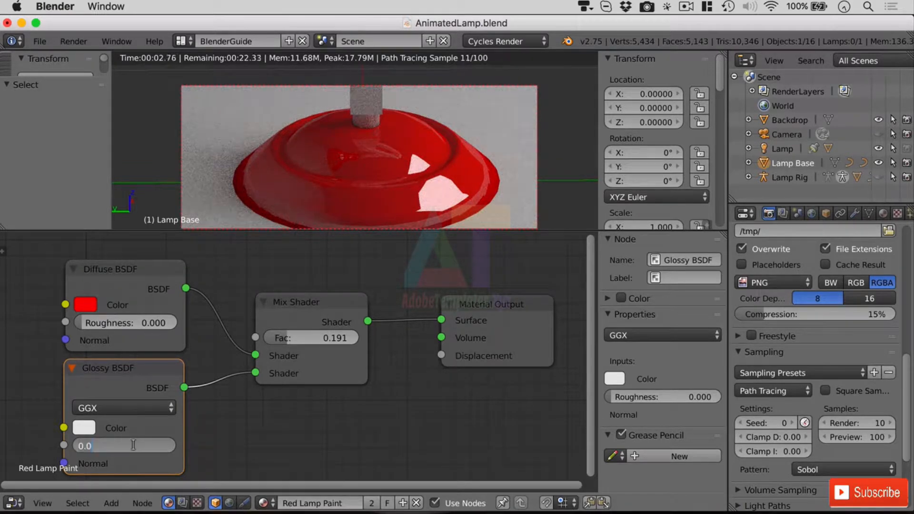
type("2")
key("Return")
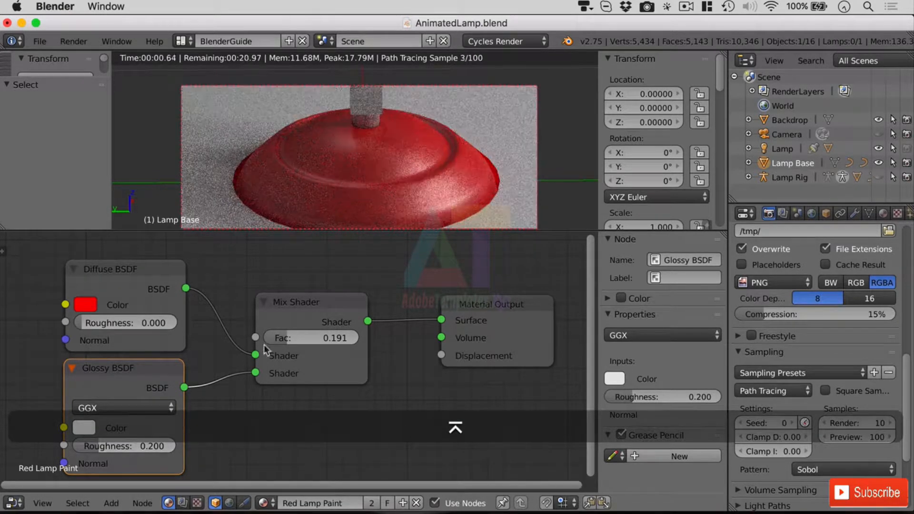
Set the Glossy BSDF's Roughness to 0.1 and check the highlights on the lamp base up close
scroll(407, 140, "up", 5)
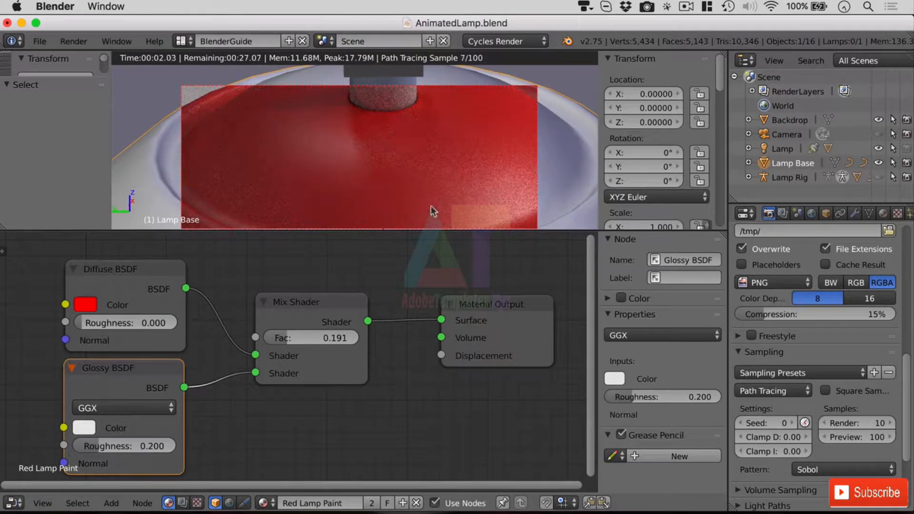
left_click(157, 446)
type("0.1")
key("Return")
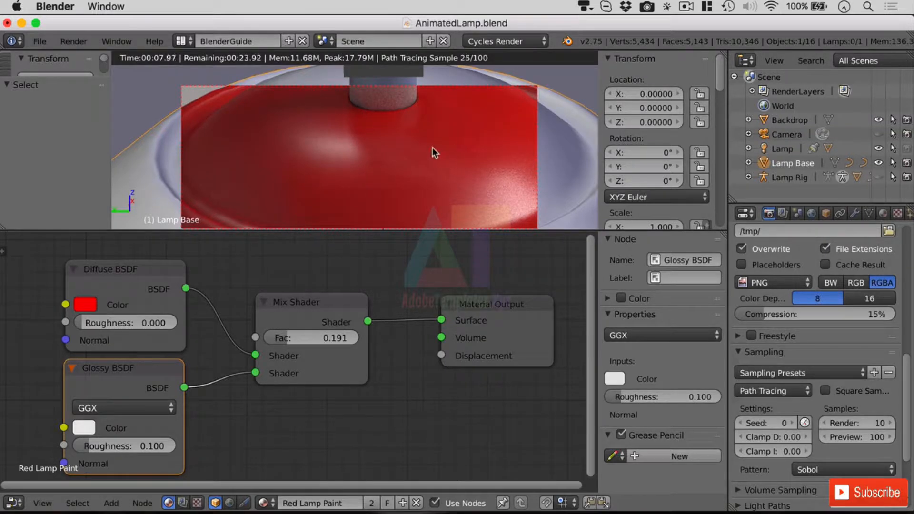
scroll(428, 150, "down", 3)
scroll(421, 156, "down", 2)
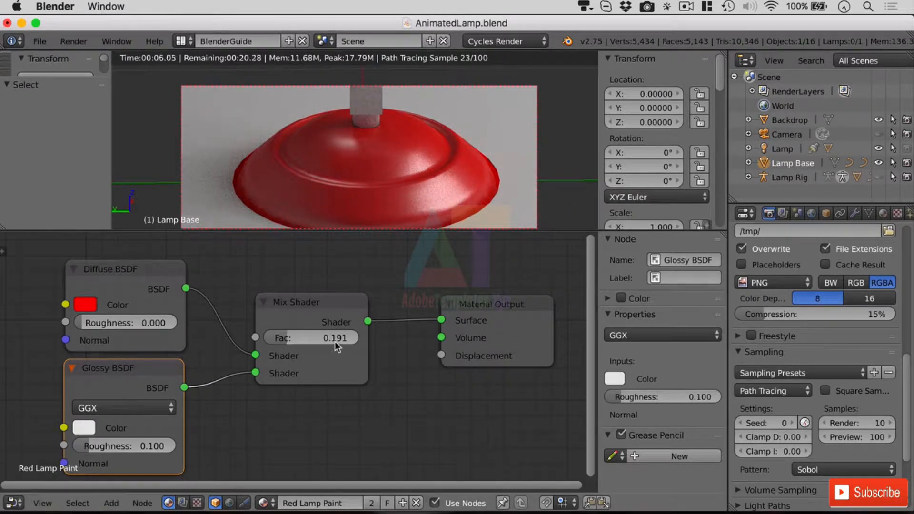
Try a fully glossy Fac of 1 on the Mix Shader, then lower it to 0.132
left_click_drag(289, 338, 357, 337)
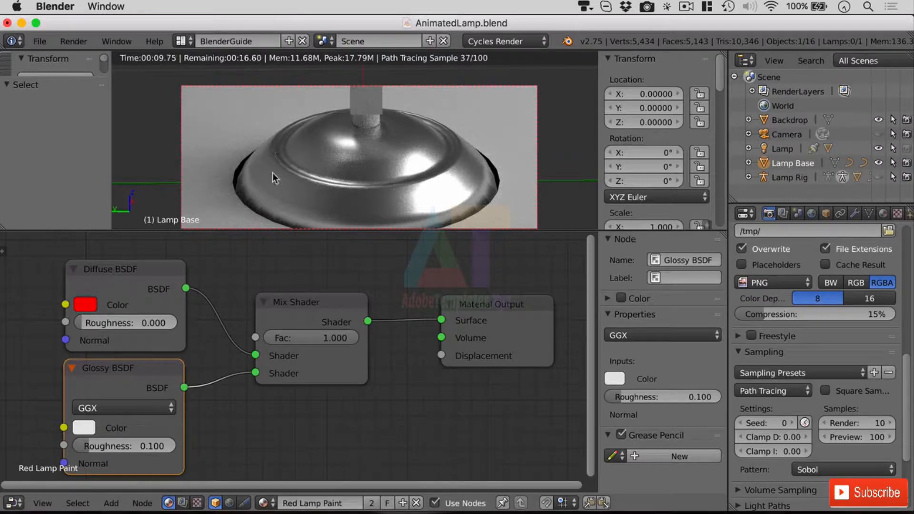
left_click_drag(336, 337, 255, 338)
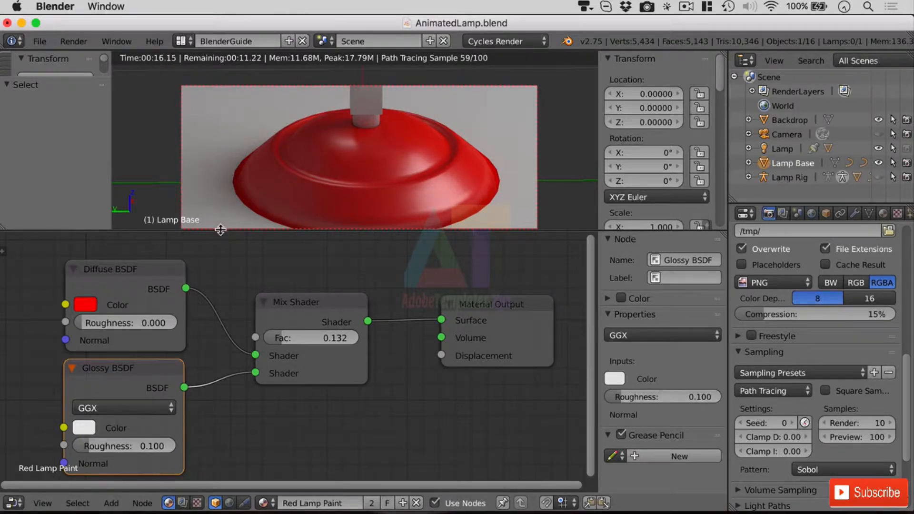
Give the 3D viewport more height, reveal its header and switch the viewport shading to Solid
left_click_drag(222, 231, 222, 260)
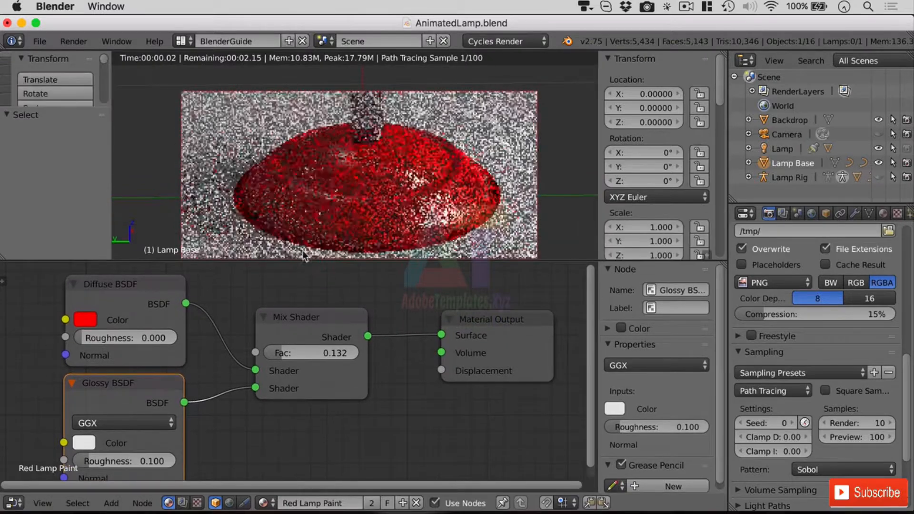
left_click(707, 256)
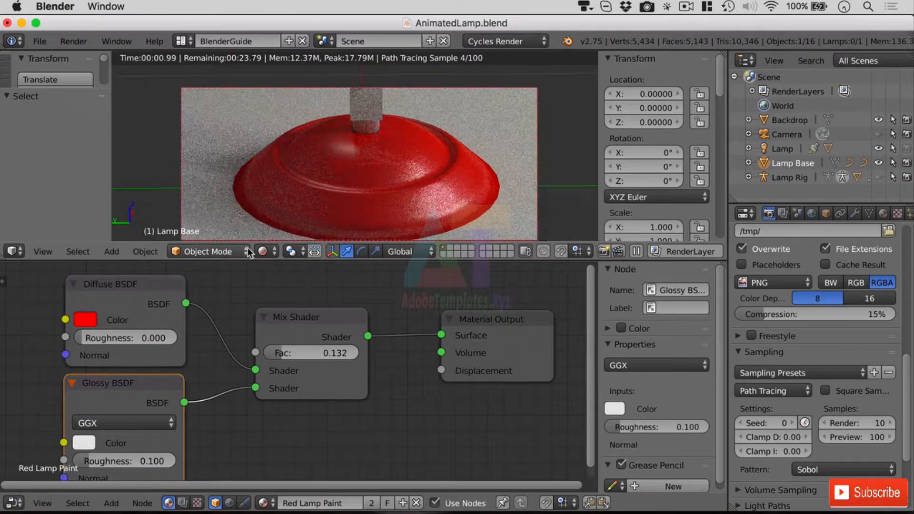
left_click(265, 252)
left_click(302, 203)
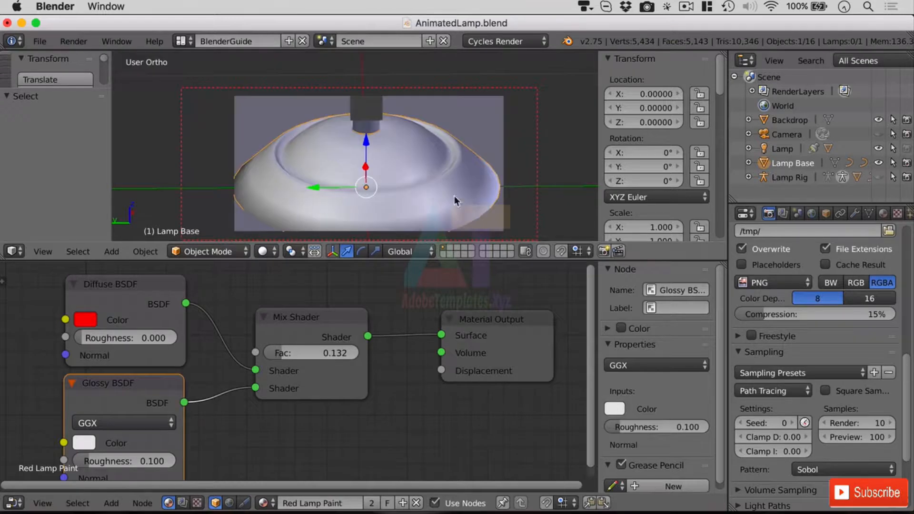
Add an edge loop near the bottom rim of the lamp base mesh and scale it up by 1.024
key("Tab")
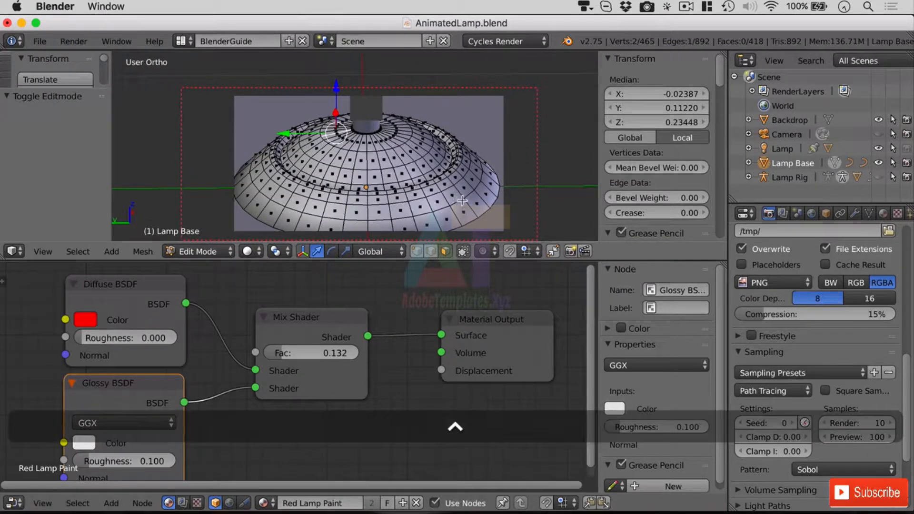
key("ctrl+r")
left_click(469, 210)
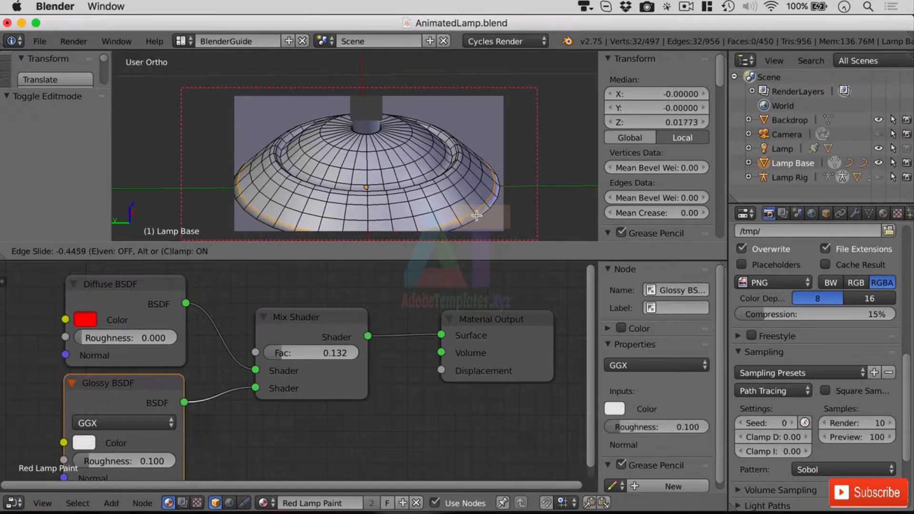
left_click(476, 215)
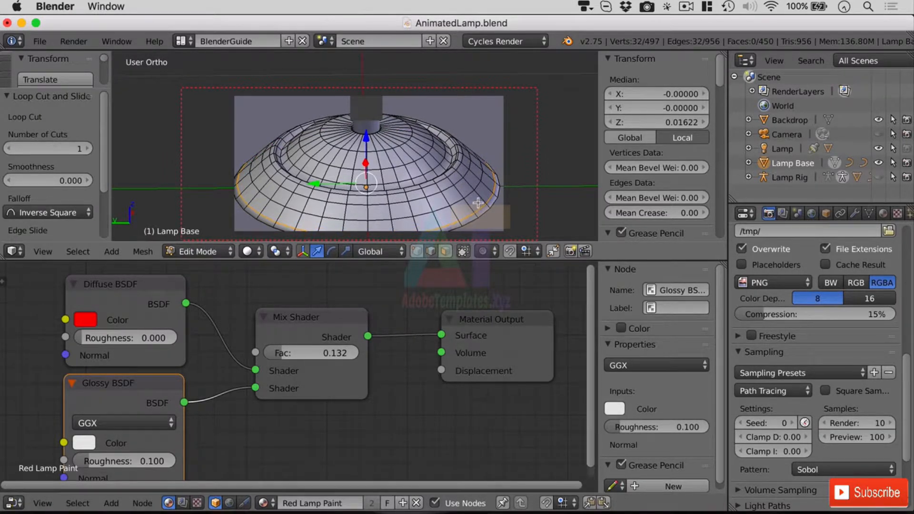
key("s")
left_click(415, 225)
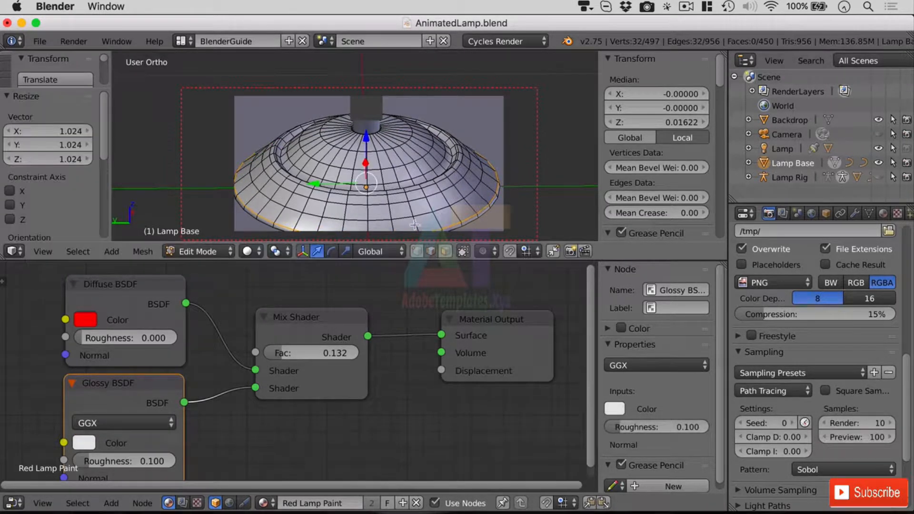
key("Tab")
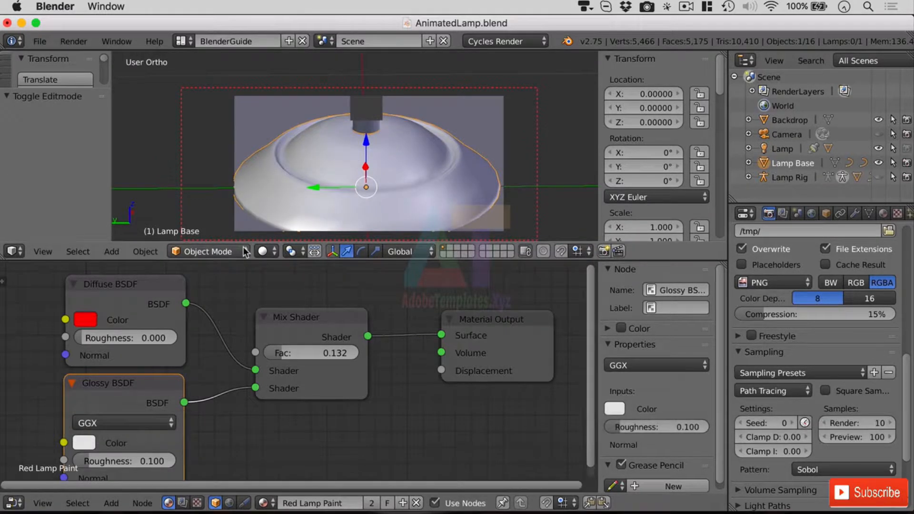
Return the viewport to Rendered shading and enlarge it to preview the whole lamp
left_click(266, 252)
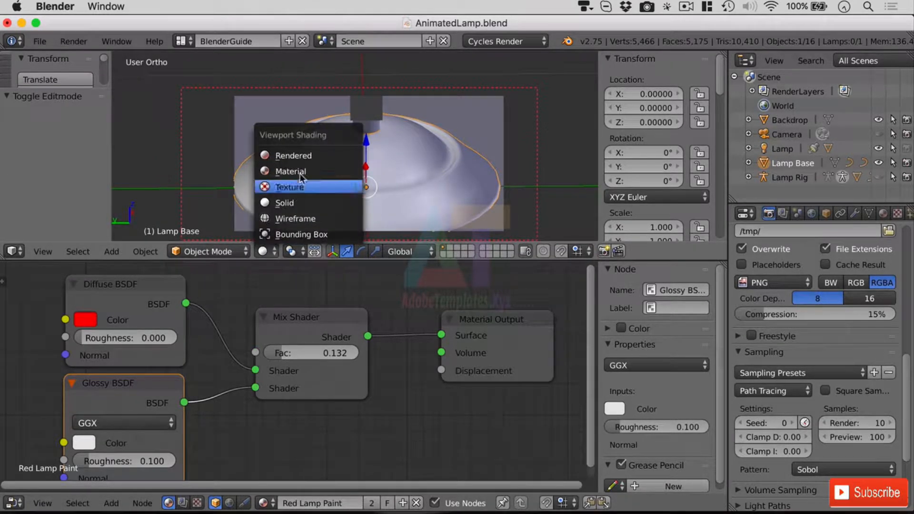
left_click(300, 157)
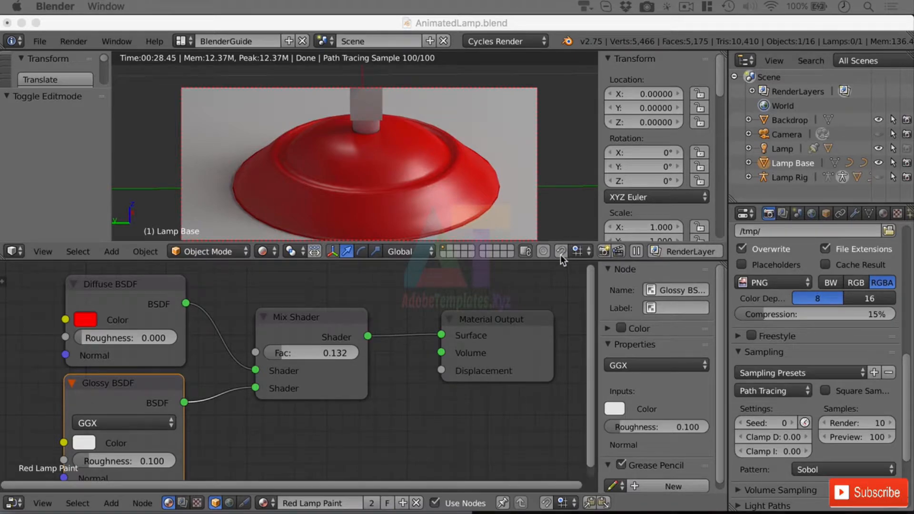
left_click_drag(560, 258, 570, 430)
scroll(512, 205, "up", 3)
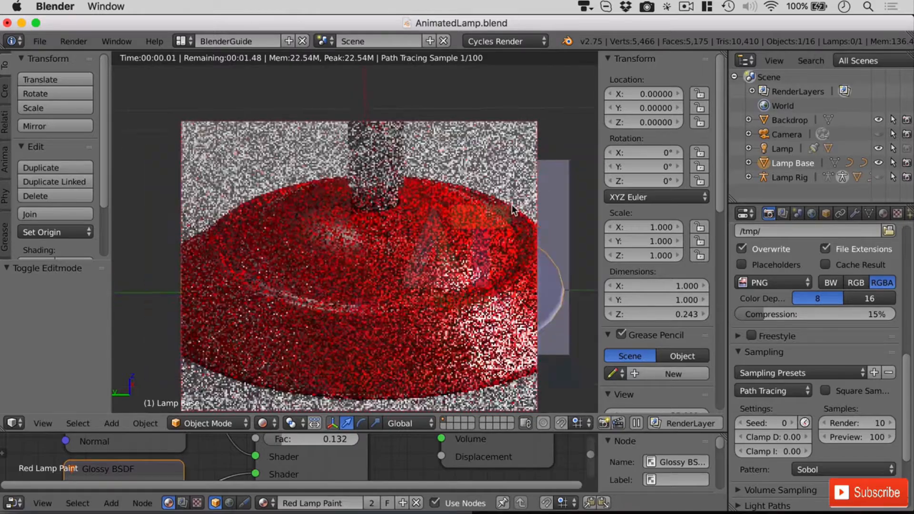
scroll(510, 208, "down", 4)
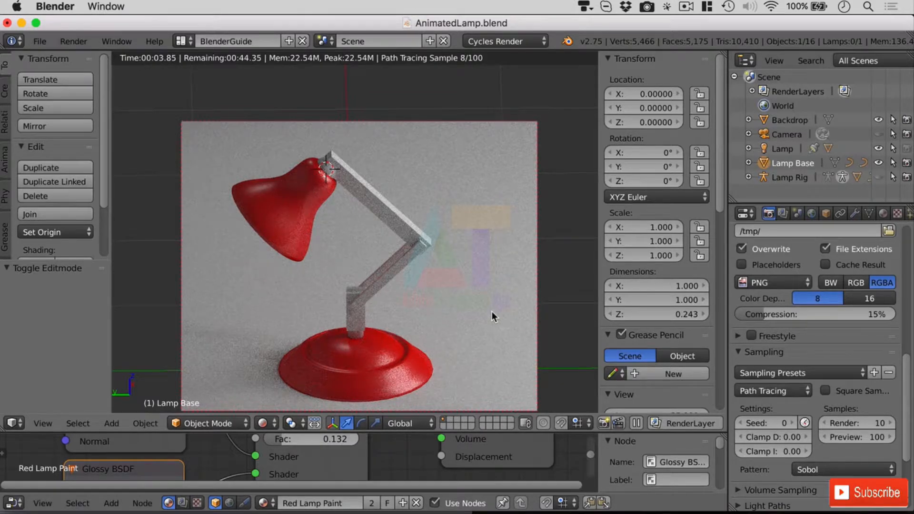
Select the lamp's stem and give it a new material named Metal
scroll(331, 129, "up", 3)
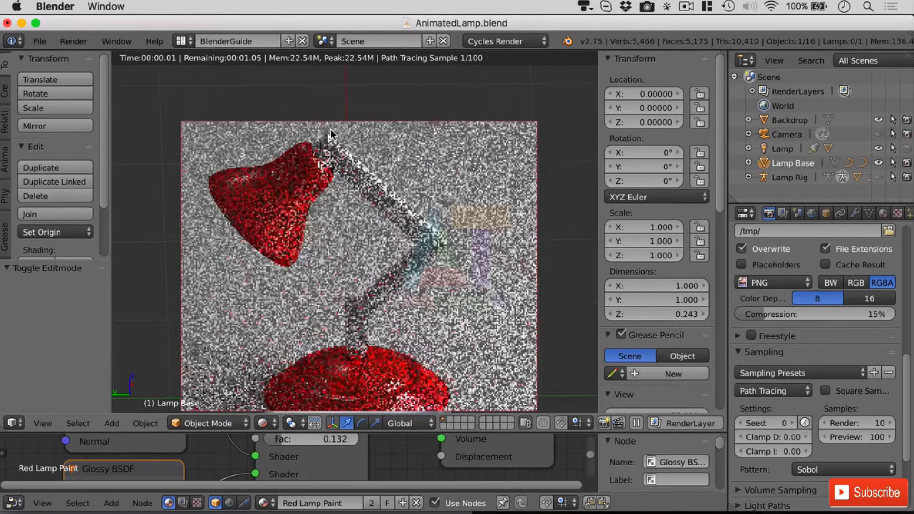
scroll(346, 148, "down", 2)
scroll(346, 147, "down", 1)
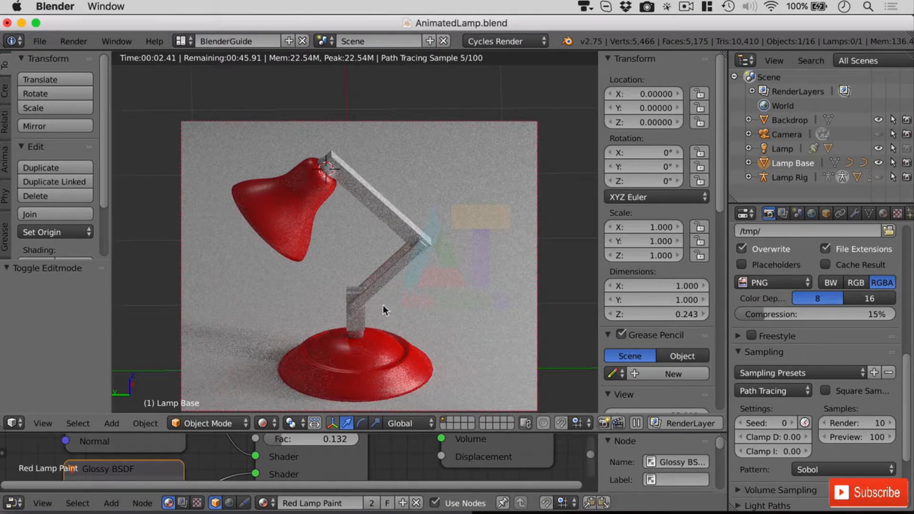
middle_click_drag(383, 304, 382, 342)
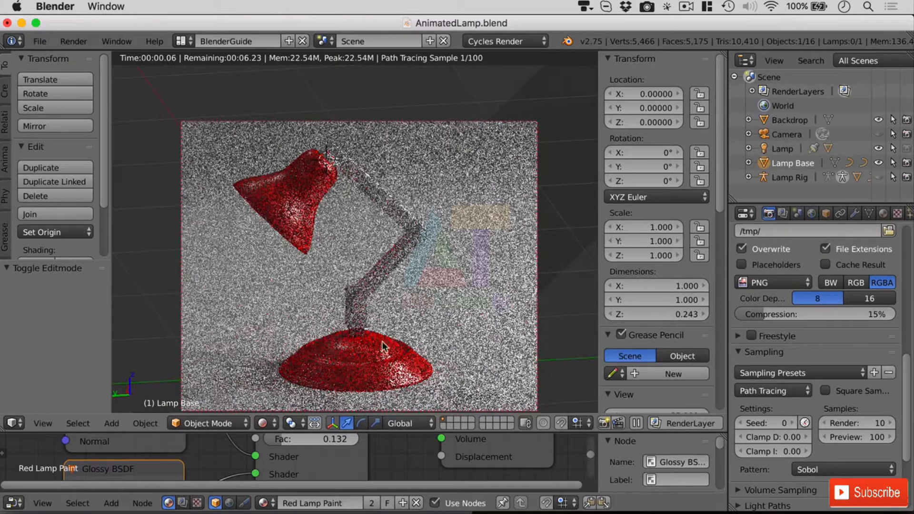
right_click(358, 319)
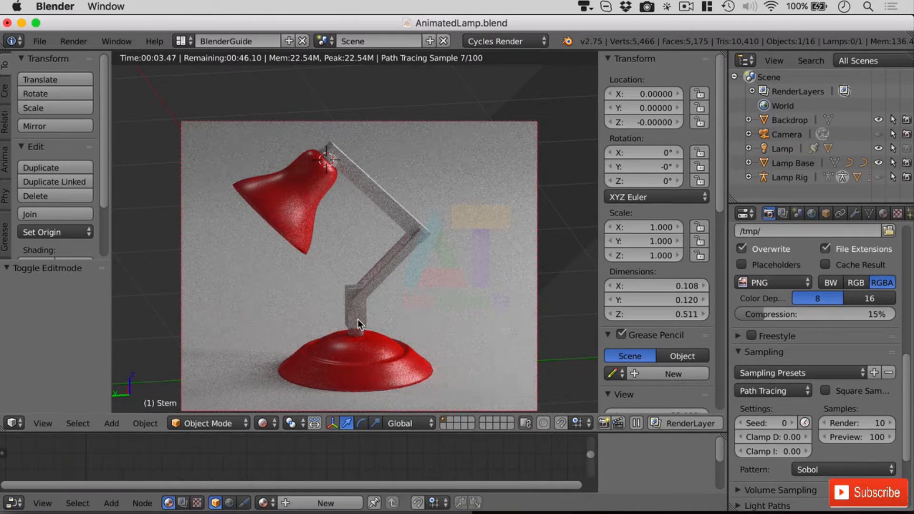
left_click(885, 214)
left_click(791, 308)
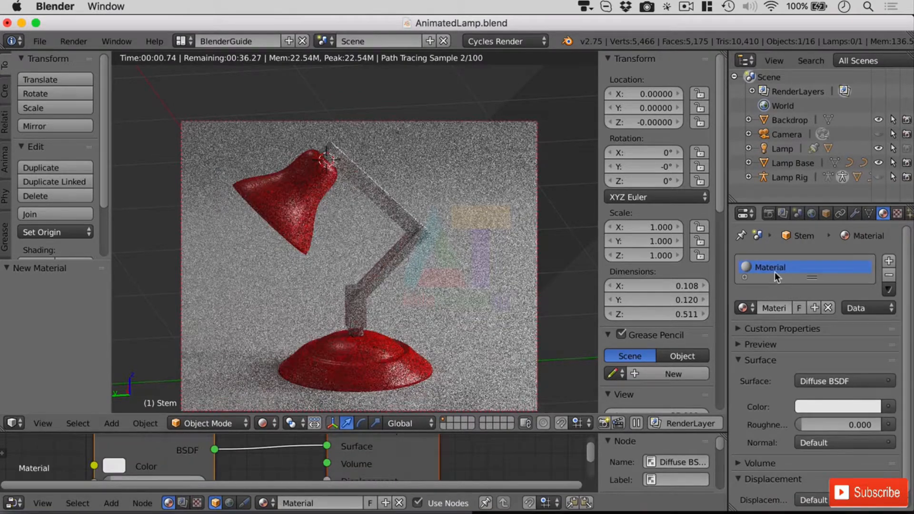
double_click(775, 273)
type("Me")
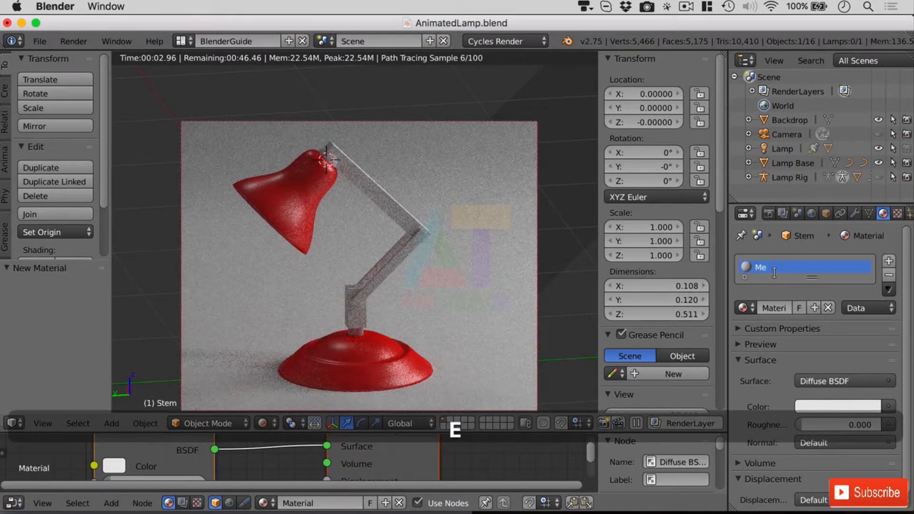
type("tal")
key("Return")
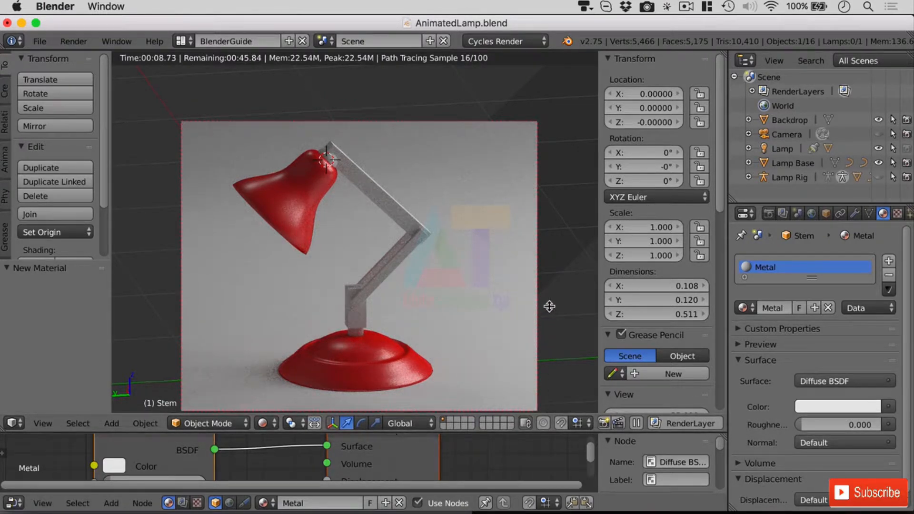
Enlarge the node editor and restrict the viewport's render region to a small area around the stem
left_click_drag(472, 433, 421, 245)
scroll(399, 162, "up", 4)
middle_click_drag(399, 162, 414, 98, "shift")
middle_click_drag(434, 217, 430, 132, "shift")
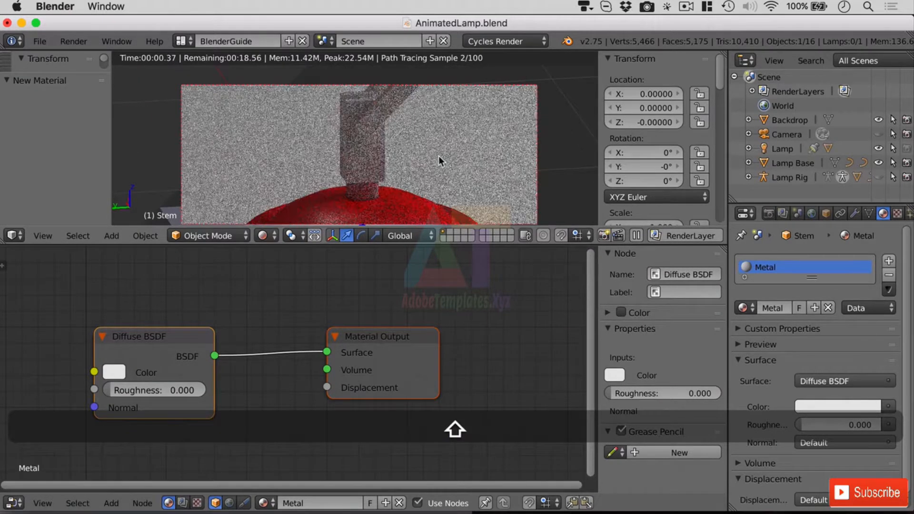
scroll(542, 163, "up", 2)
scroll(434, 180, "down", 3)
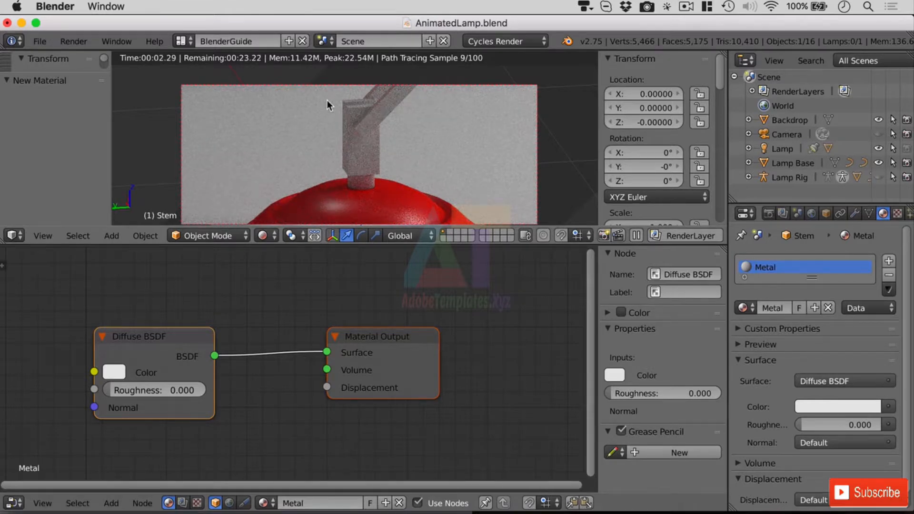
key("ctrl+b")
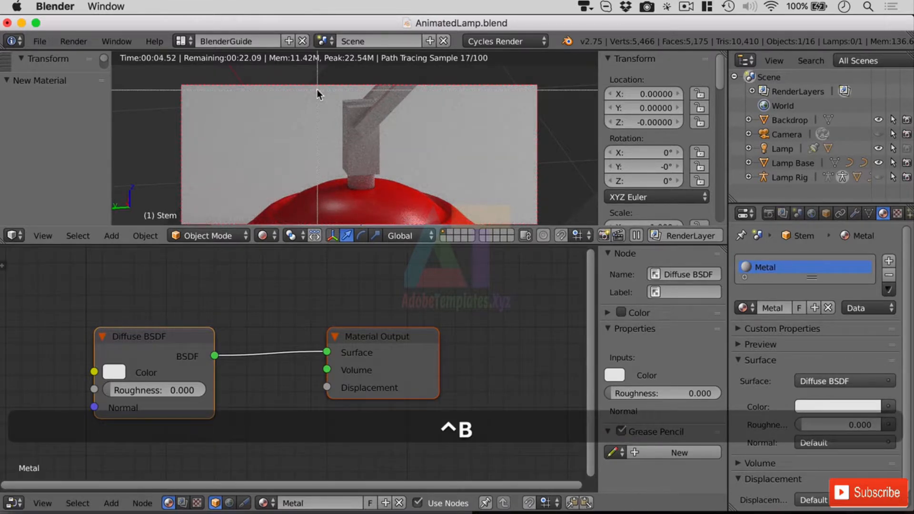
left_click_drag(316, 89, 418, 214)
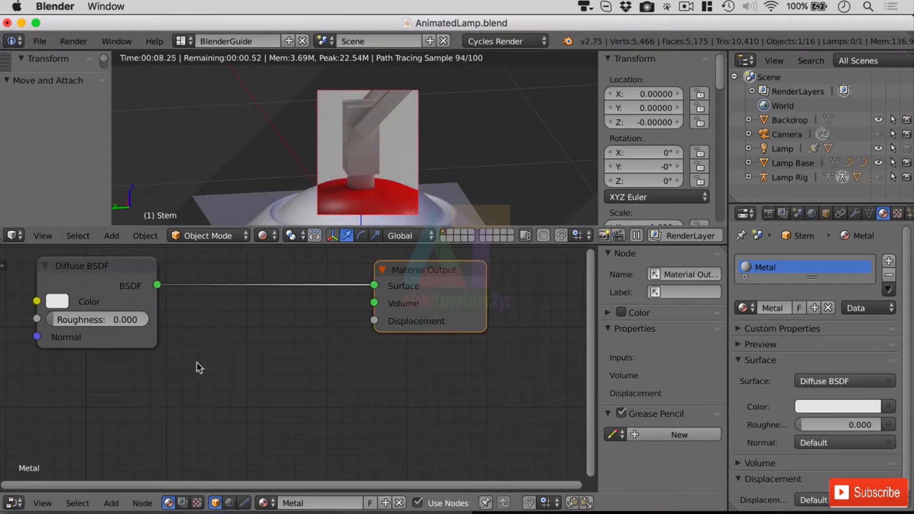
Add a Glossy BSDF node to the Metal material and place it below the Diffuse BSDF
key("shift+a")
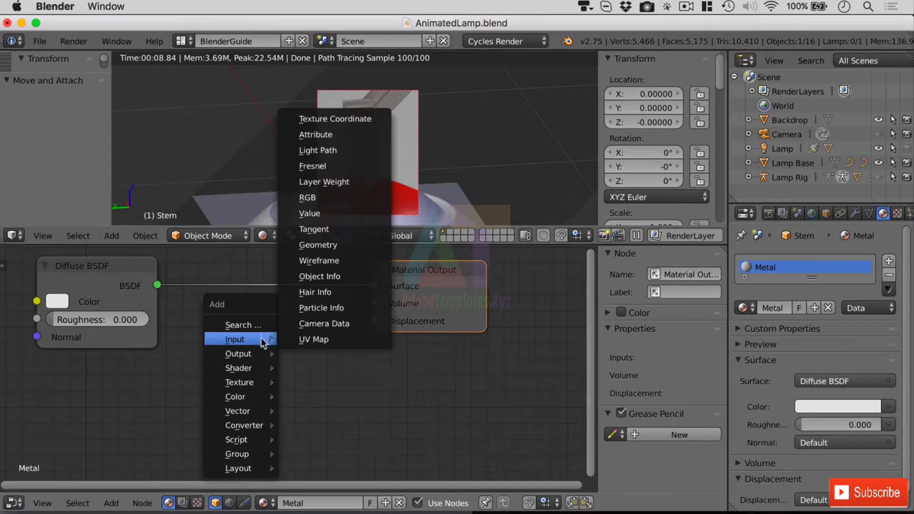
mouse_move(254, 364)
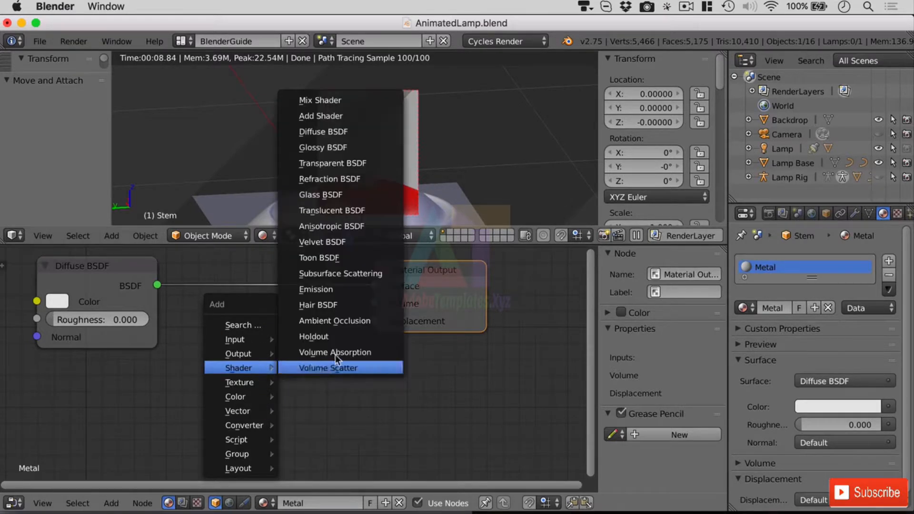
left_click(339, 145)
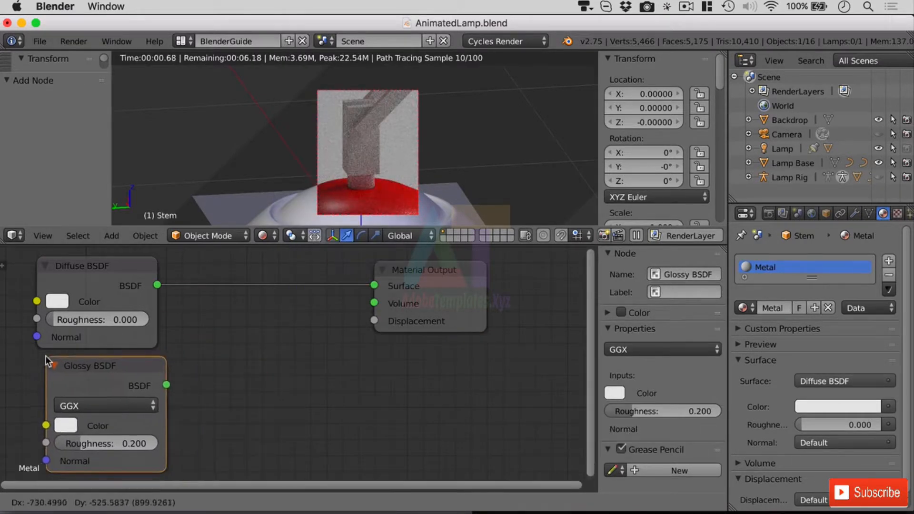
left_click(39, 364)
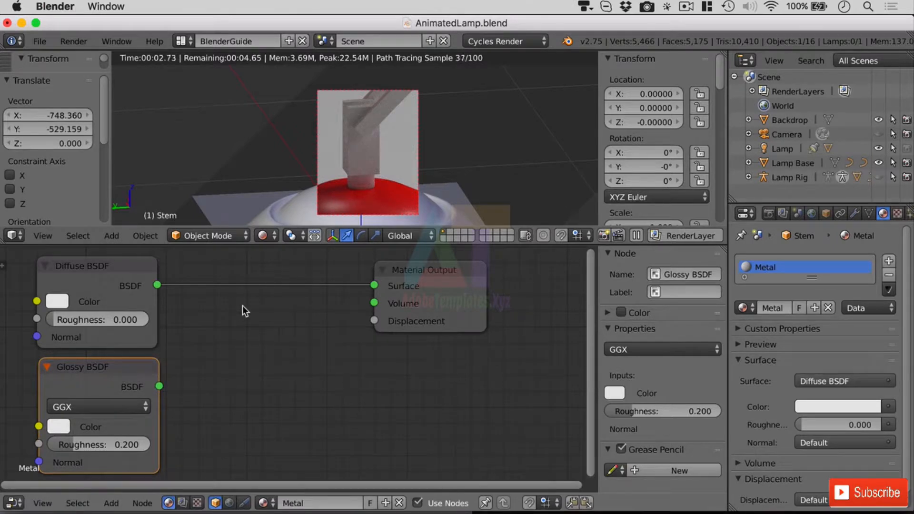
Insert a Mix Shader between the Diffuse BSDF and Material Output, and connect the Glossy BSDF to its second shader input
key("shift+a")
mouse_move(237, 308)
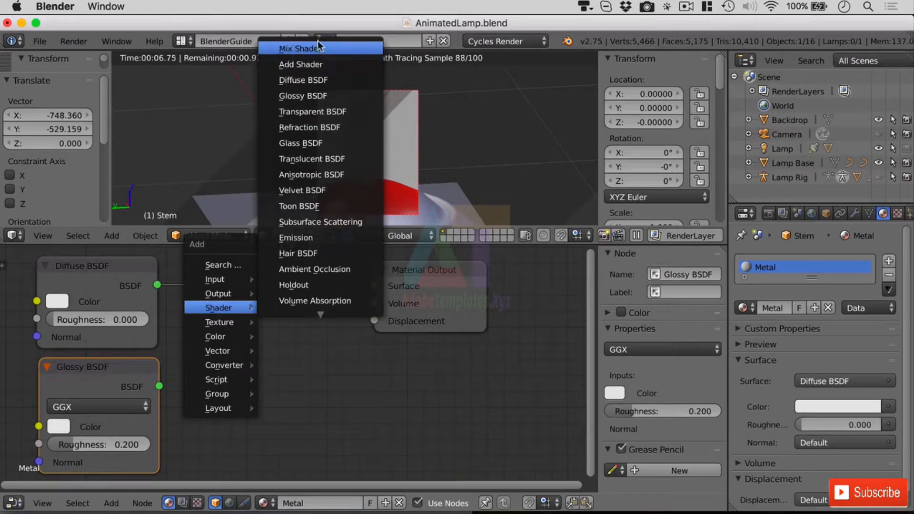
left_click(322, 42)
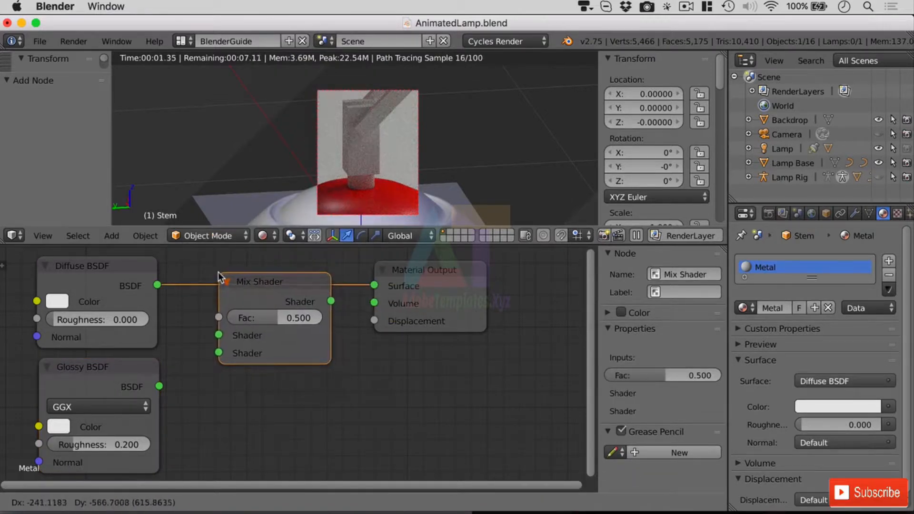
left_click(216, 276)
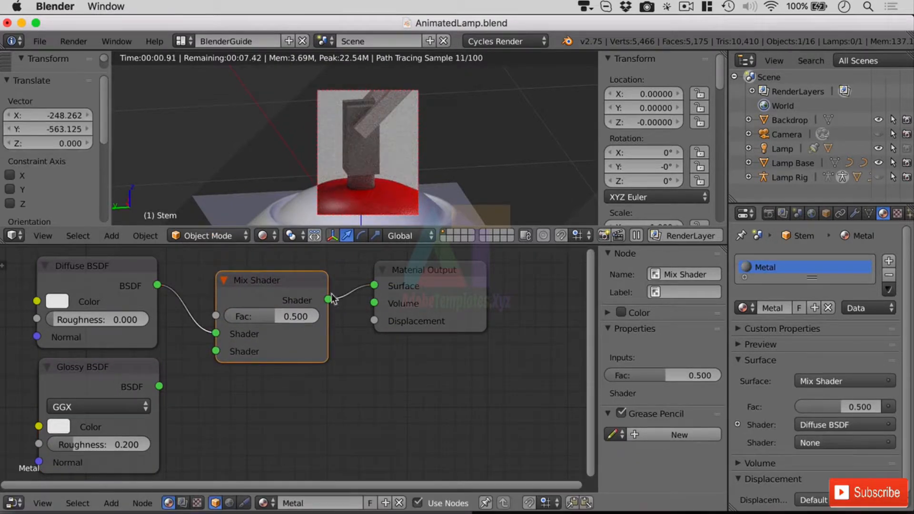
left_click_drag(159, 387, 216, 352)
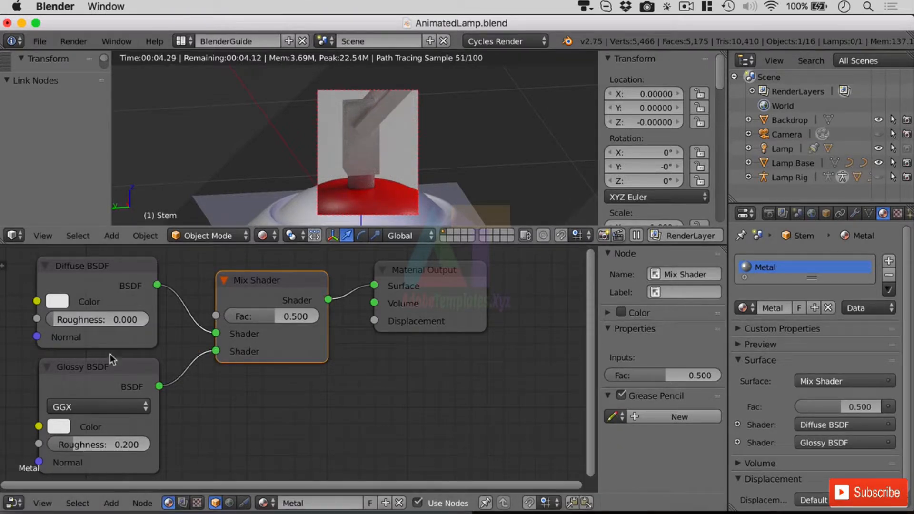
Darken the Diffuse BSDF colour to dark grey and set the Mix Shader's Fac to 0.168
left_click(53, 304)
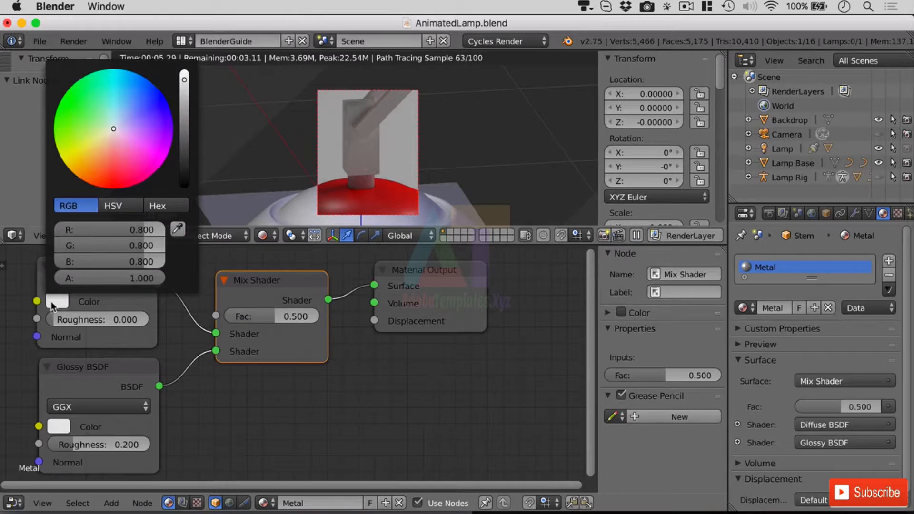
left_click(184, 151)
left_click_drag(184, 153, 185, 167)
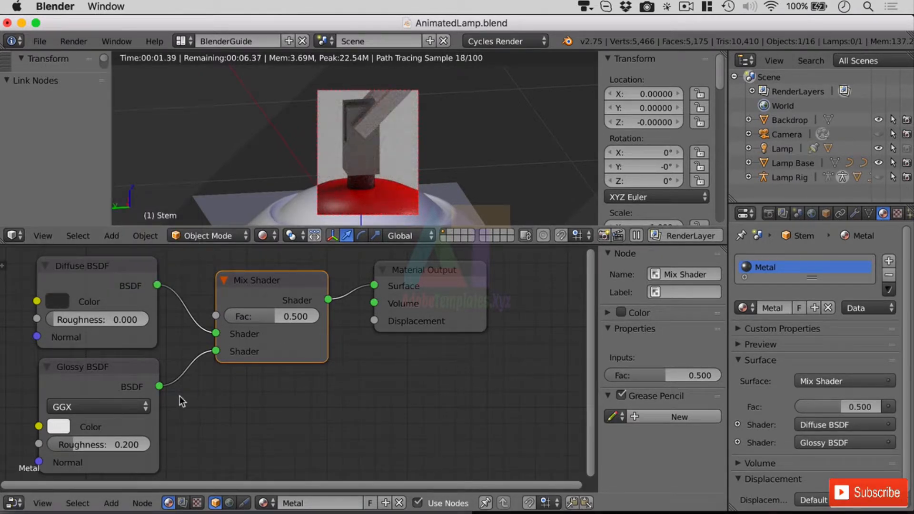
left_click_drag(264, 311, 233, 311)
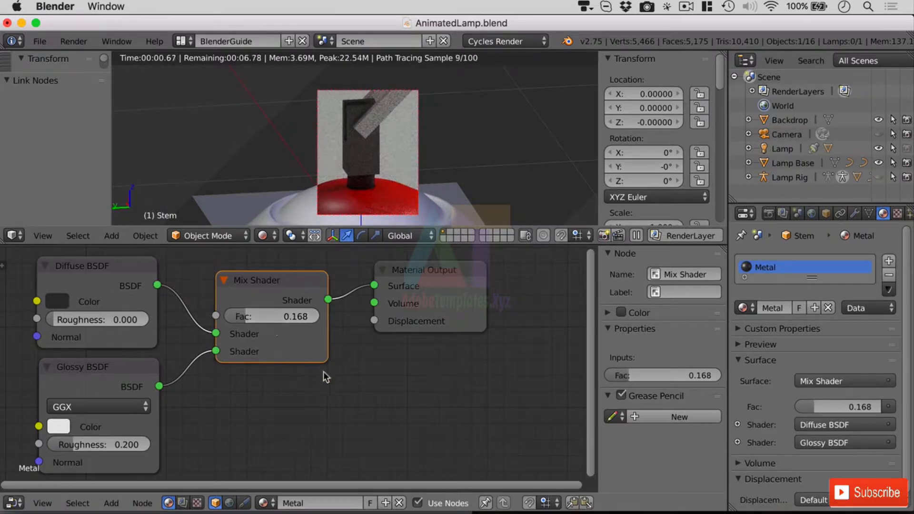
Try a Glossy BSDF roughness of 0, then set it to 0.083
left_click_drag(76, 445, 53, 444)
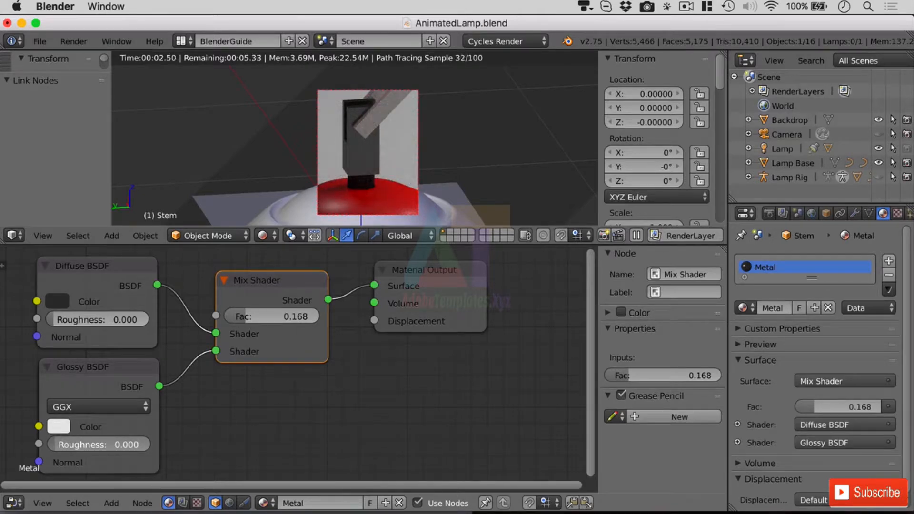
left_click_drag(63, 443, 71, 444)
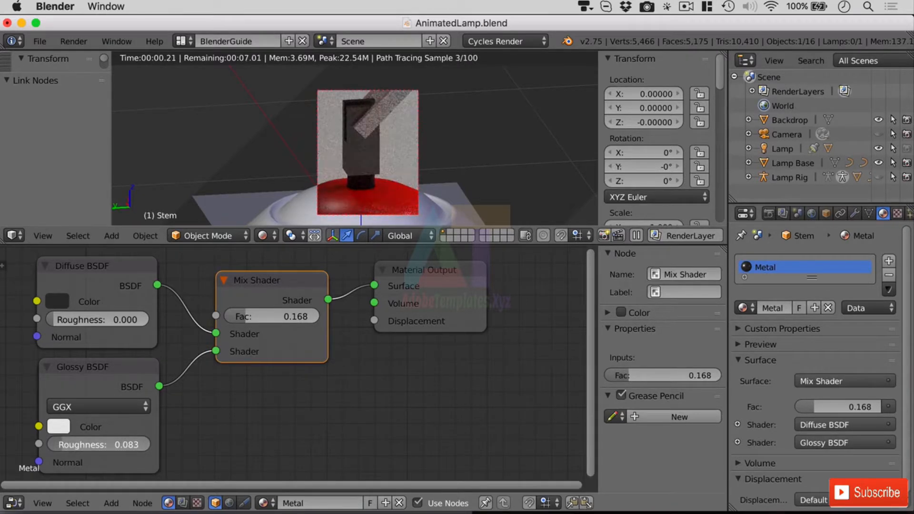
scroll(368, 153, "up", 2)
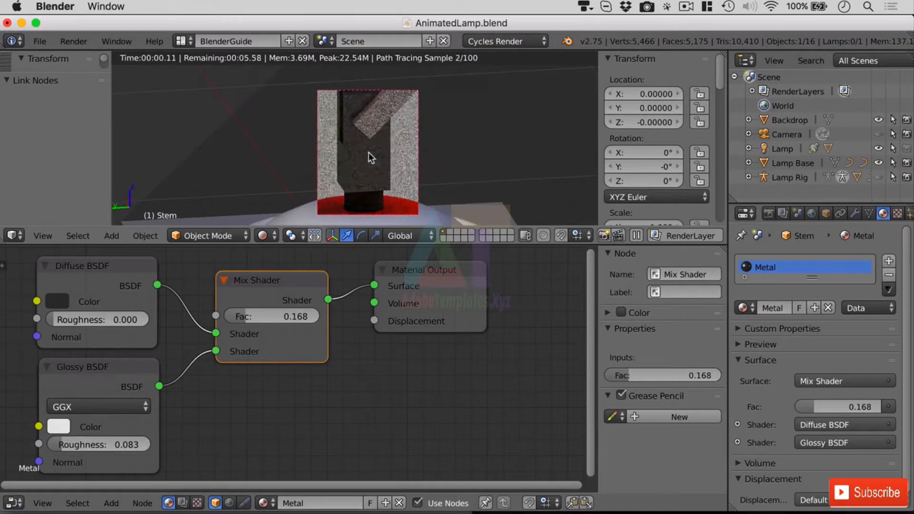
scroll(397, 150, "down", 2)
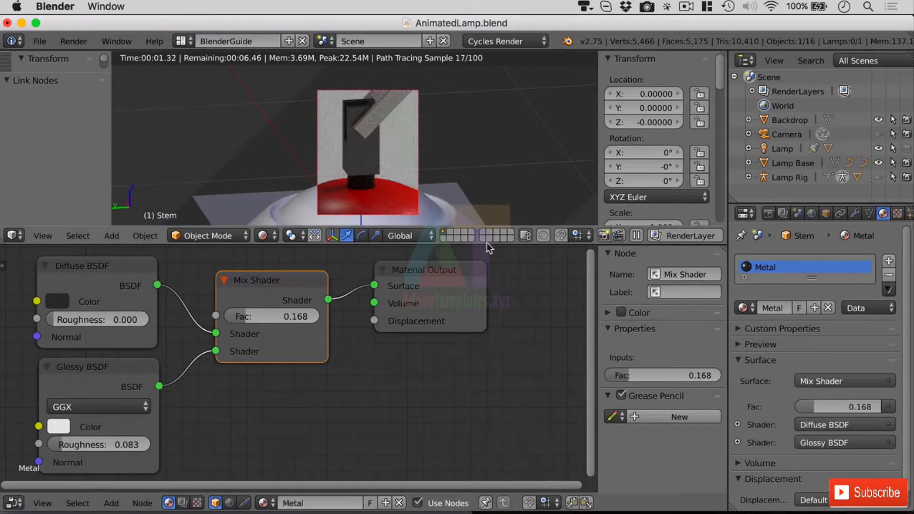
Give the 3D viewport more height and examine the stem's metal up close from several angles
left_click_drag(487, 243, 504, 368)
scroll(398, 206, "up", 4)
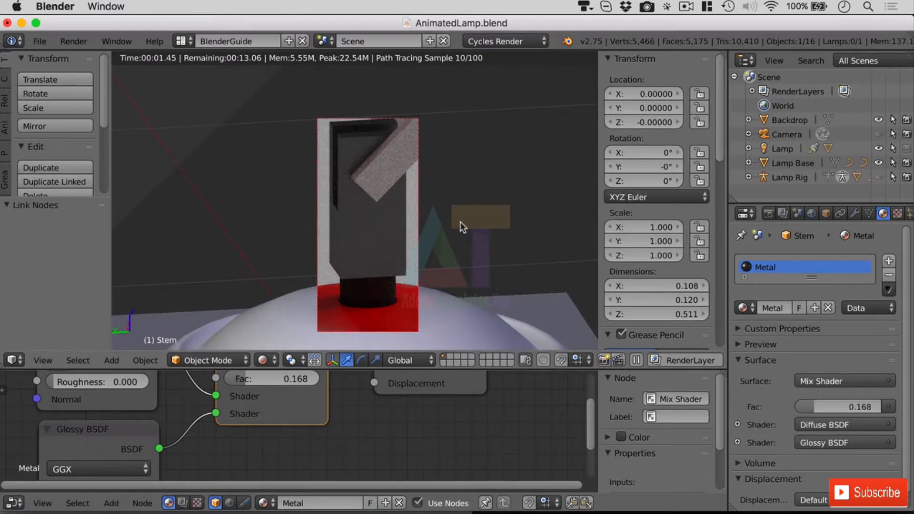
middle_click_drag(461, 222, 448, 261)
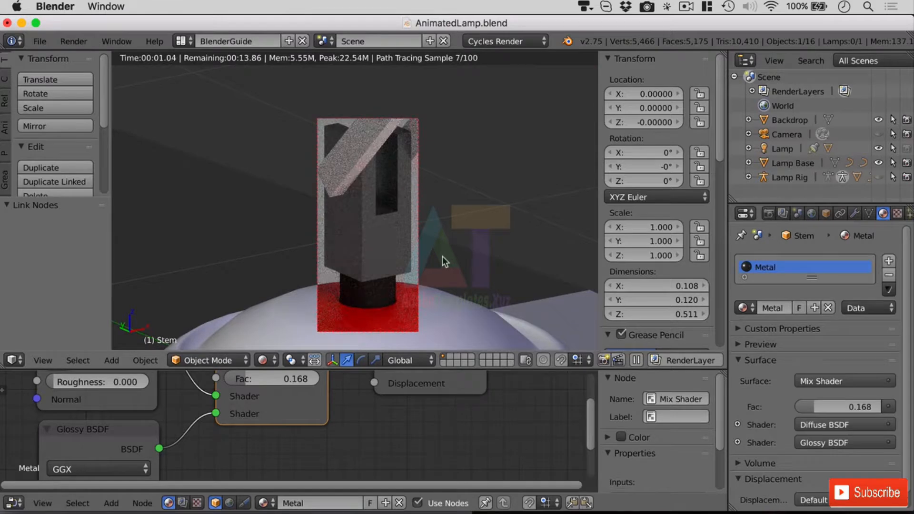
middle_click_drag(469, 228, 422, 222)
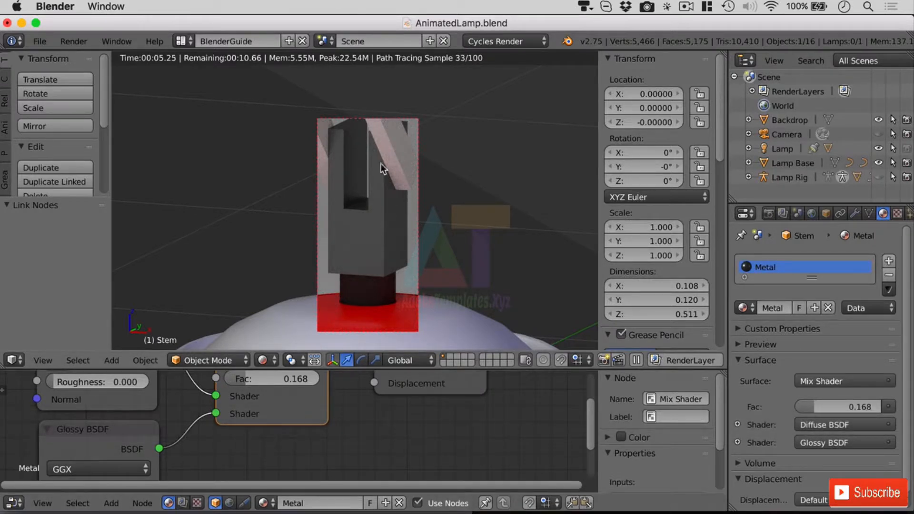
scroll(273, 424, "down", 1)
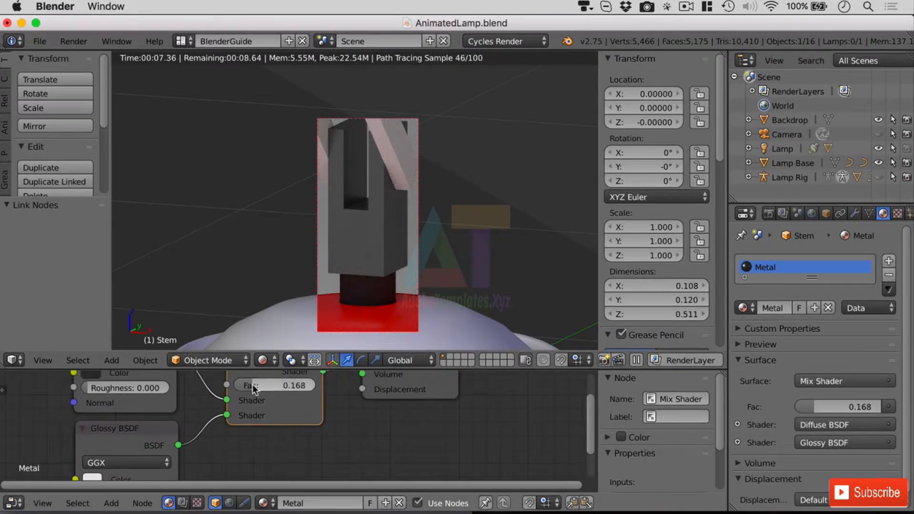
Try a Fac of 1 on the Metal material's Mix Shader, then lower it to 0.405
left_click_drag(252, 385, 315, 384)
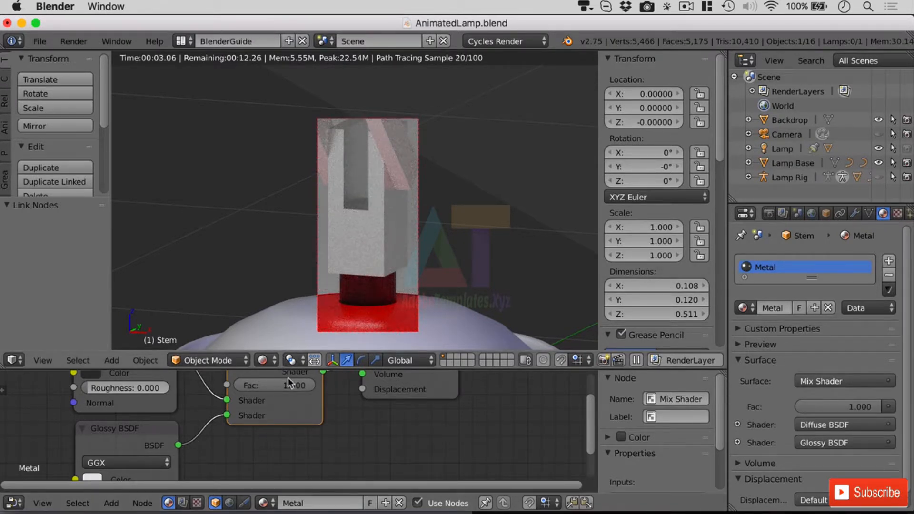
left_click_drag(303, 385, 255, 385)
left_click(98, 477)
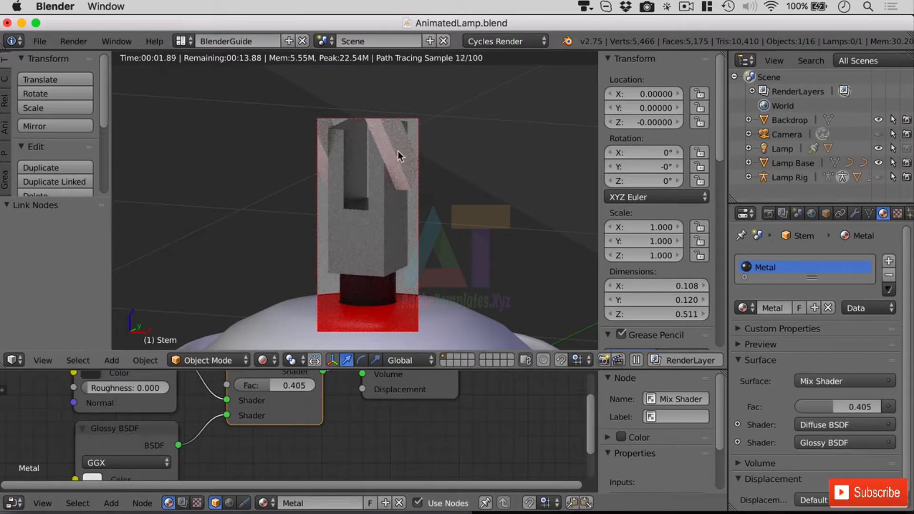
Clear the 3D viewport's clipping region and render border so the whole lamp is rendered
scroll(470, 207, "down", 8)
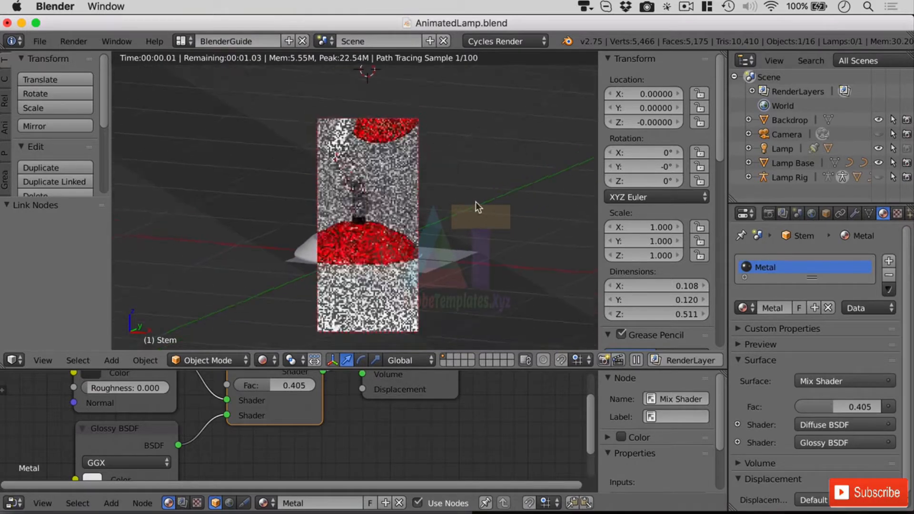
middle_click_drag(476, 202, 581, 224)
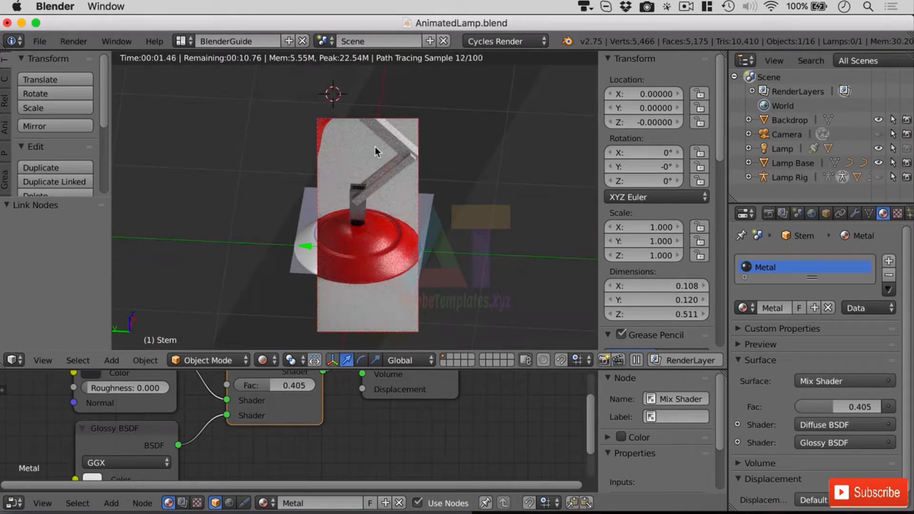
key("alt+b")
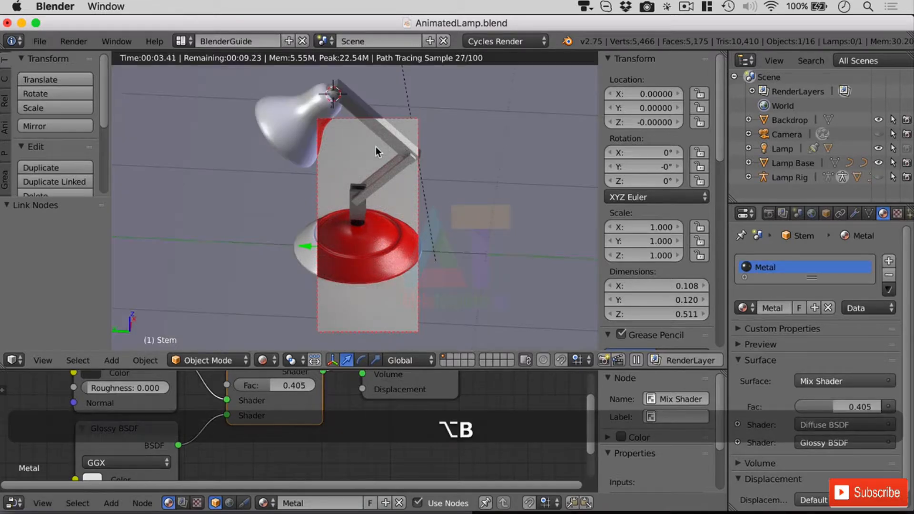
key("ctrl+alt+b")
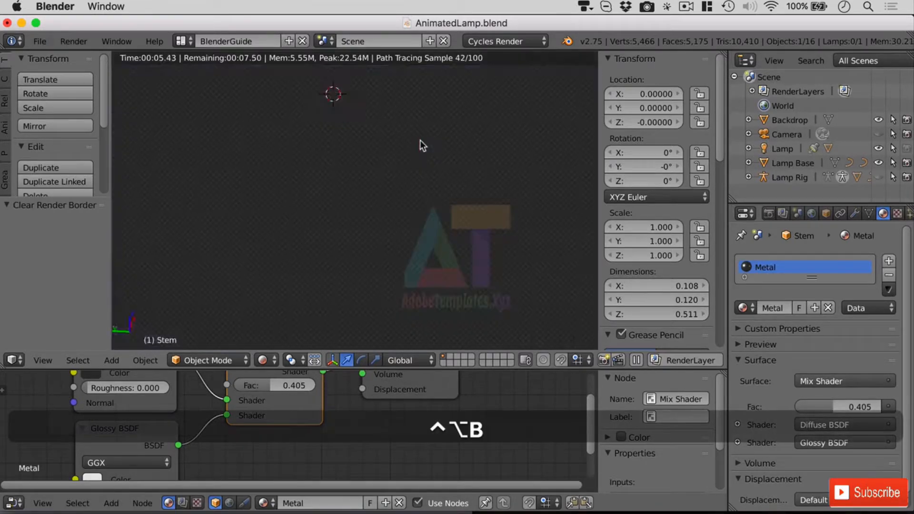
scroll(398, 119, "up", 4)
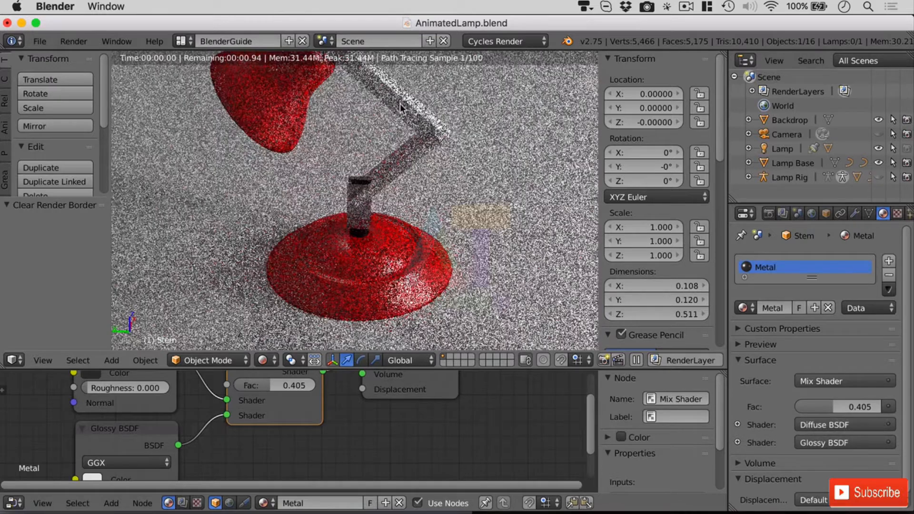
Assign the existing Red Lamp Paint material to the lamp's Upper Arm and Lower Arm
right_click(400, 104)
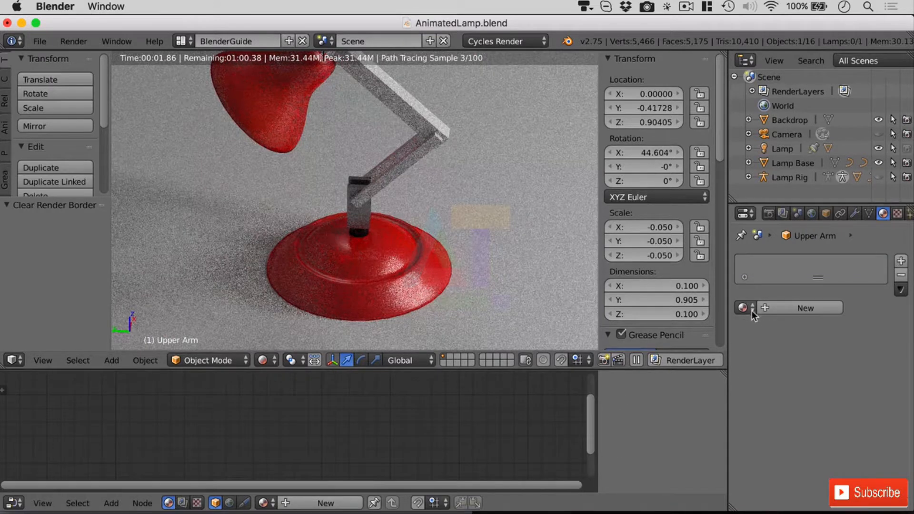
left_click(750, 309)
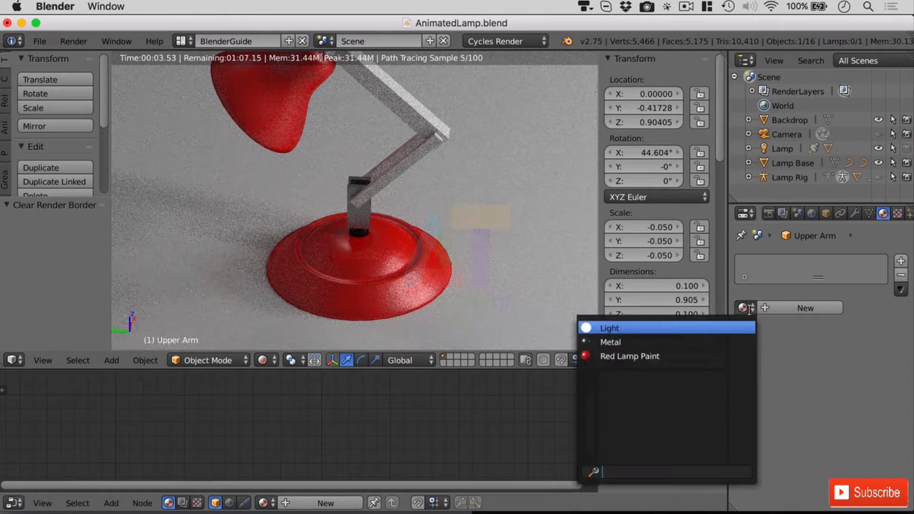
left_click(623, 357)
right_click(407, 162)
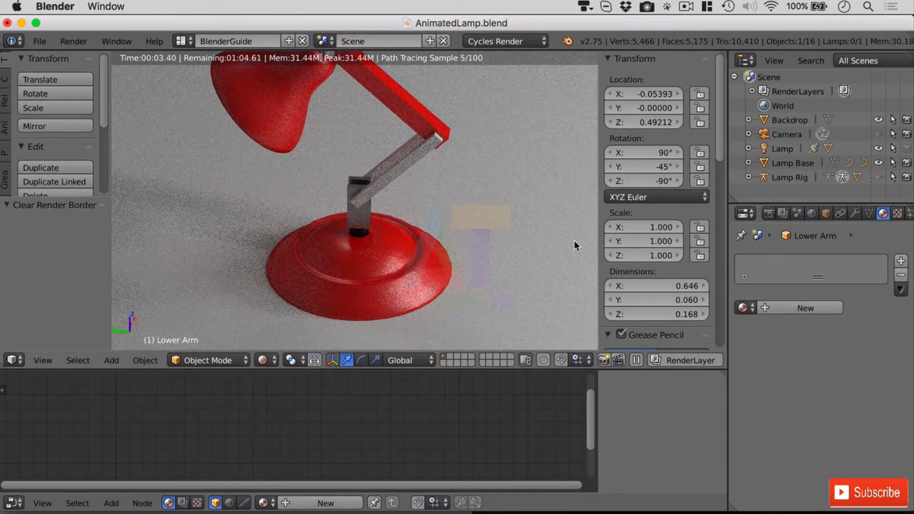
left_click(743, 308)
left_click(653, 357)
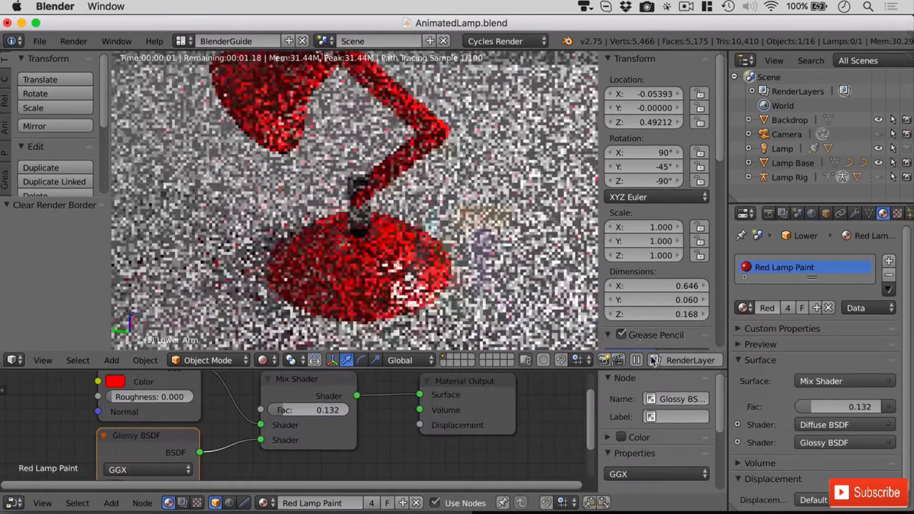
Assign the existing Metal material to the Lampshade Joint between the shade and the upper arm
scroll(361, 98, "up", 2)
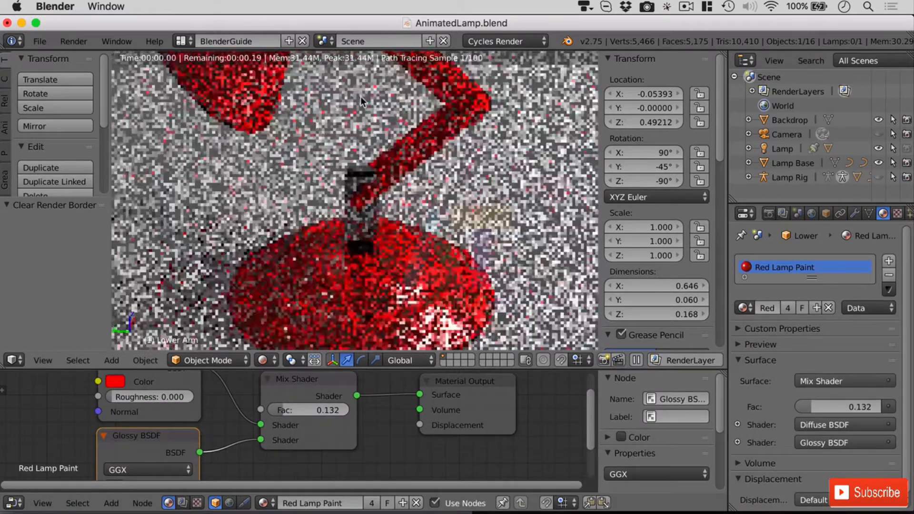
middle_click_drag(361, 98, 388, 241, "shift")
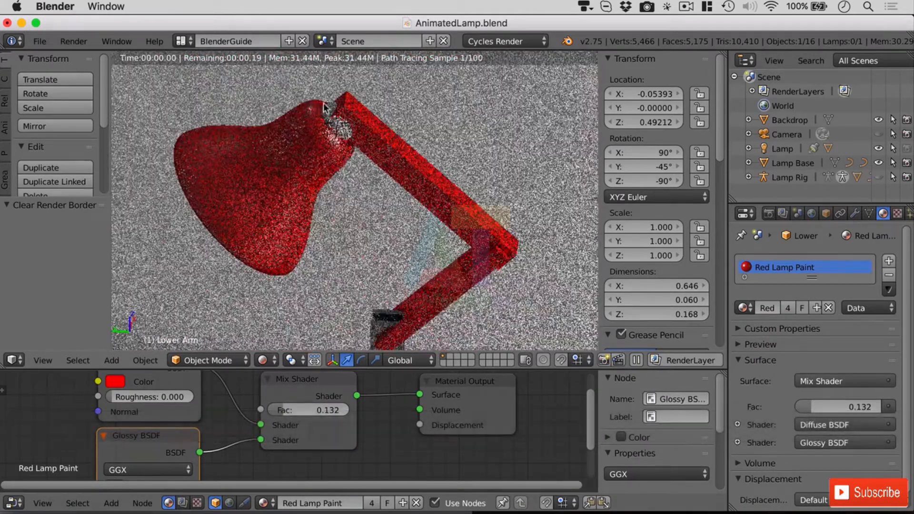
right_click(343, 132)
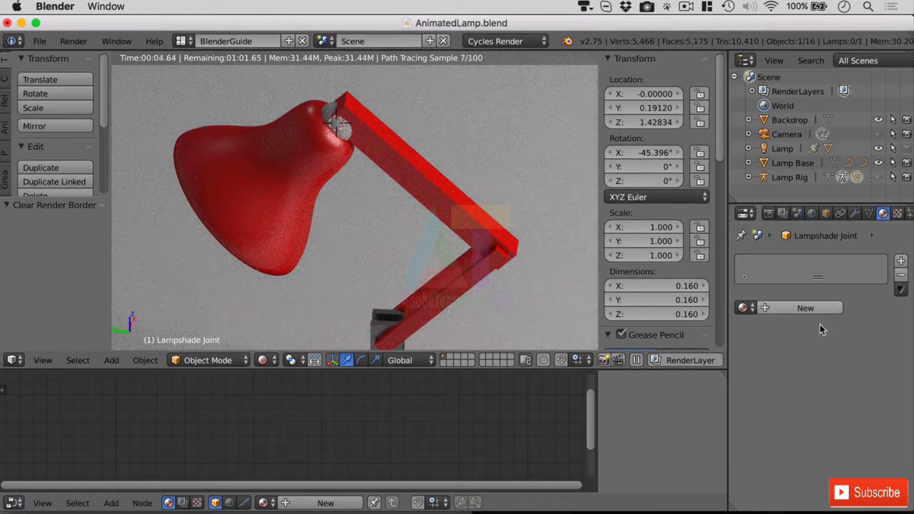
left_click(744, 307)
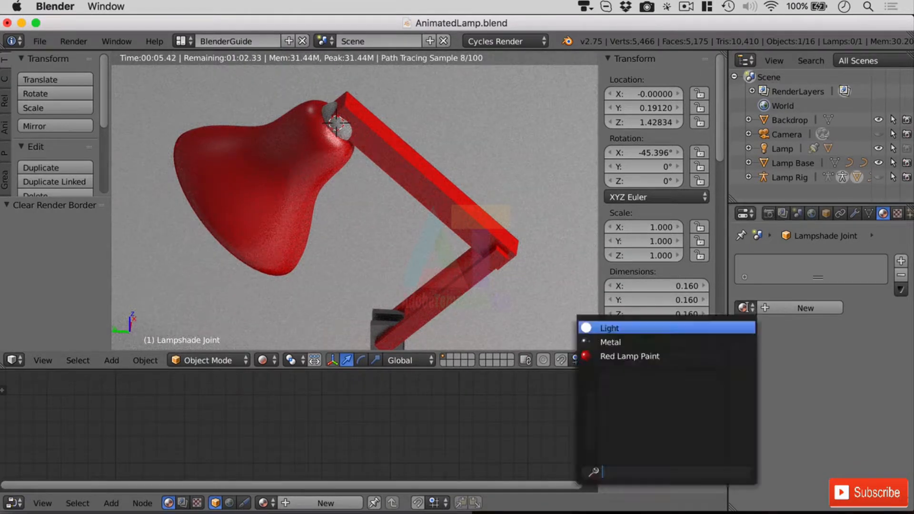
left_click(643, 342)
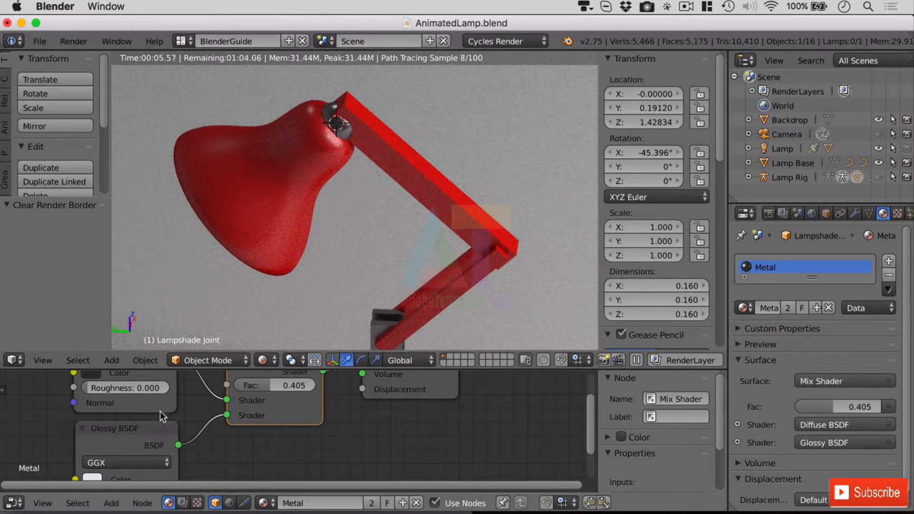
Set the Metal material's Glossy BSDF roughness to 0 and its distribution to Sharp
scroll(176, 429, "down", 2)
left_click_drag(154, 476, 140, 475)
left_click(179, 451)
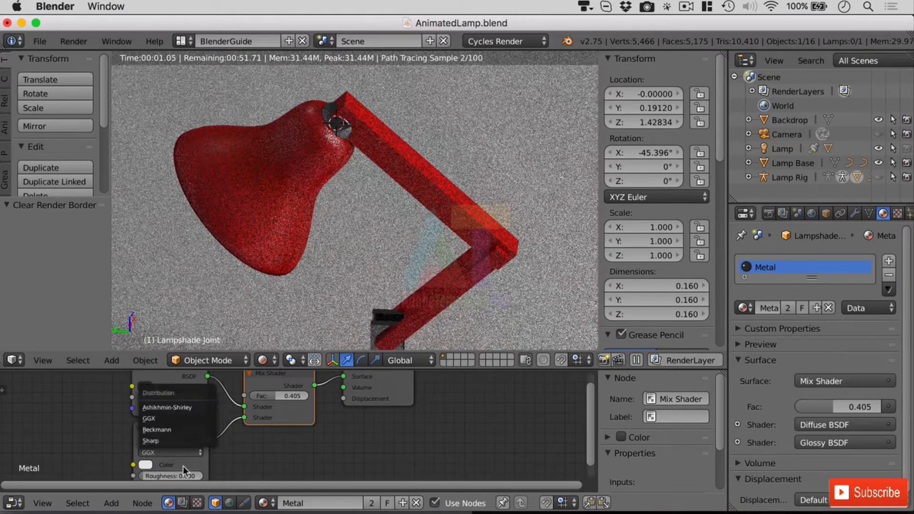
left_click(168, 441)
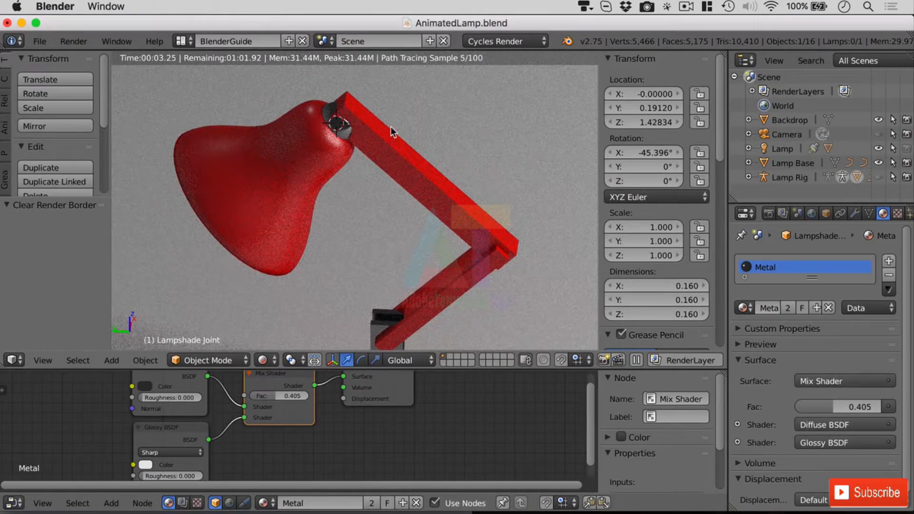
Create a new material on the Backdrop object and name it Backdrop
scroll(364, 144, "down", 3)
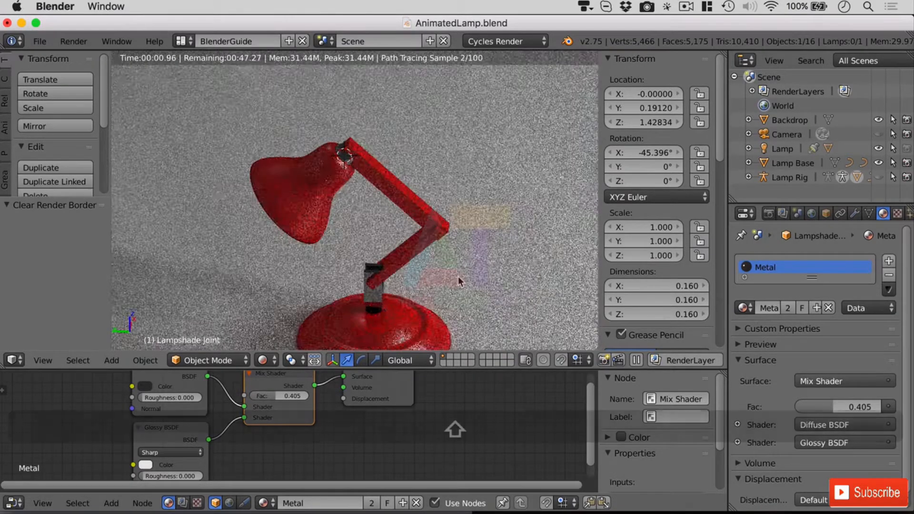
scroll(473, 291, "down", 5, "shift")
right_click(473, 291)
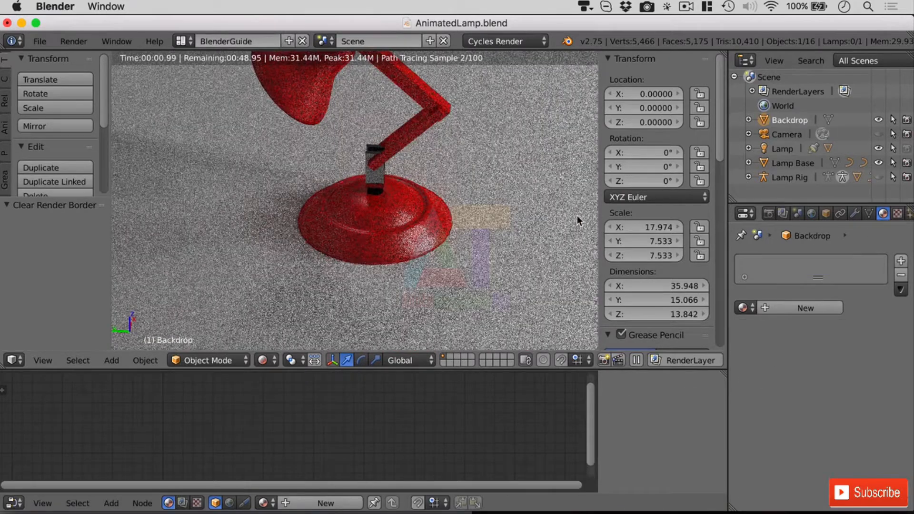
left_click(801, 309)
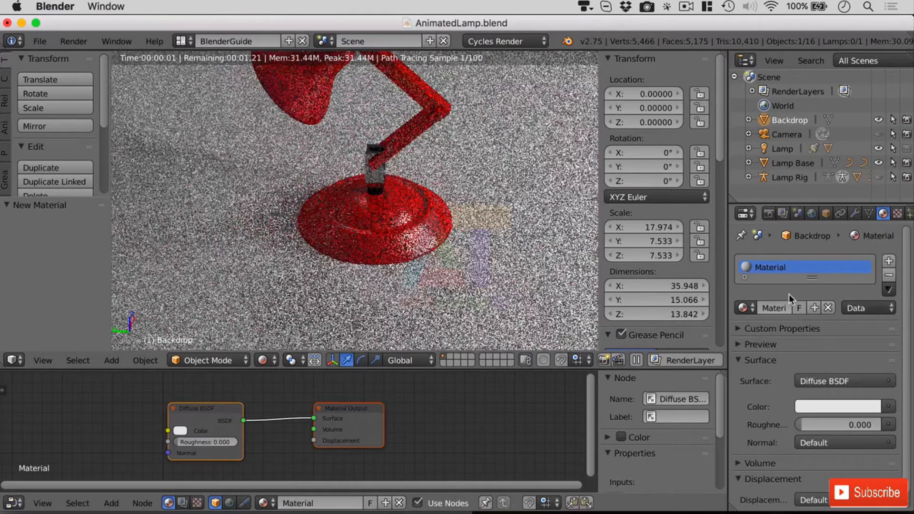
double_click(773, 269)
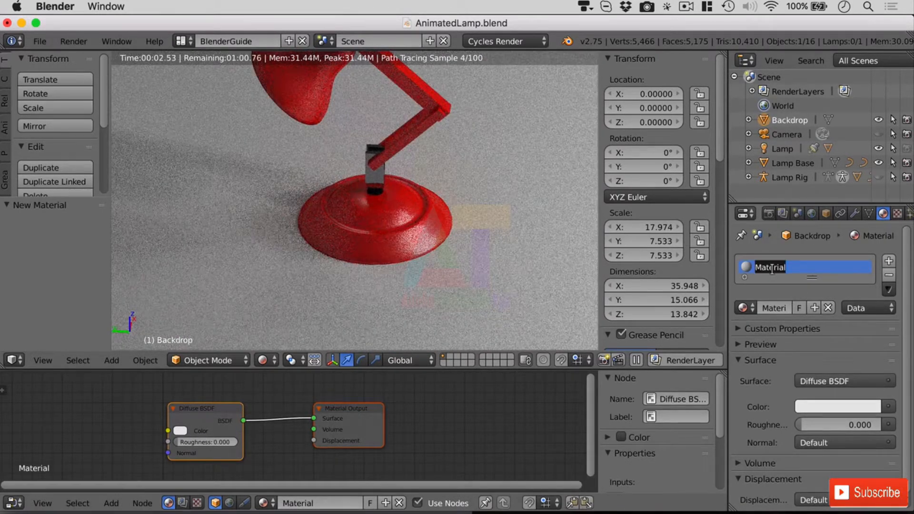
type("Bac")
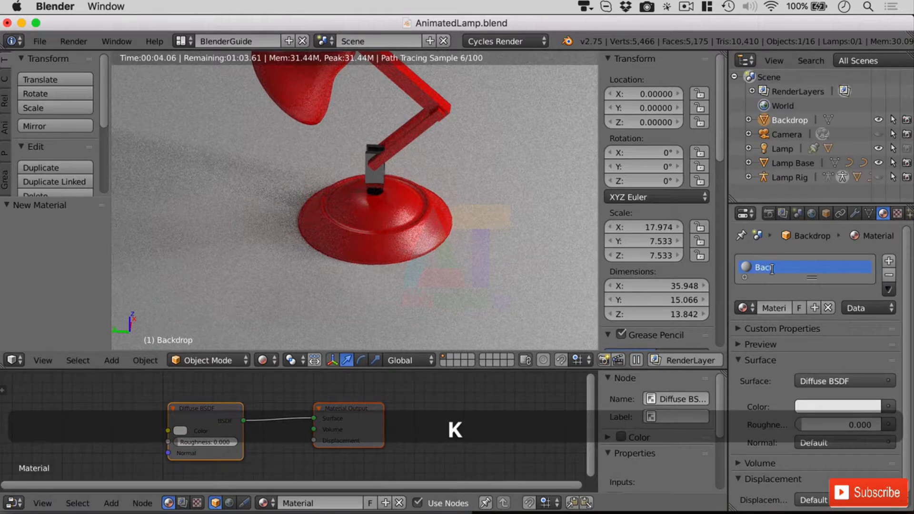
type("kdrop")
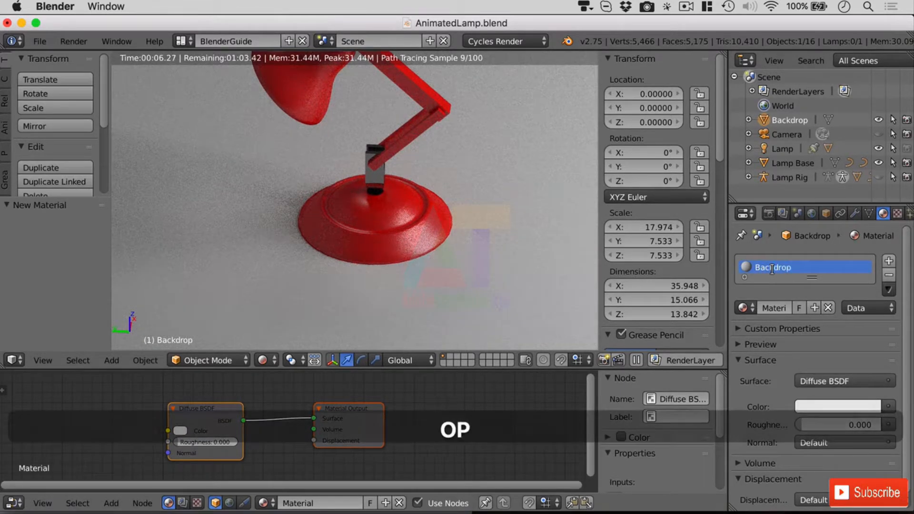
key("Return")
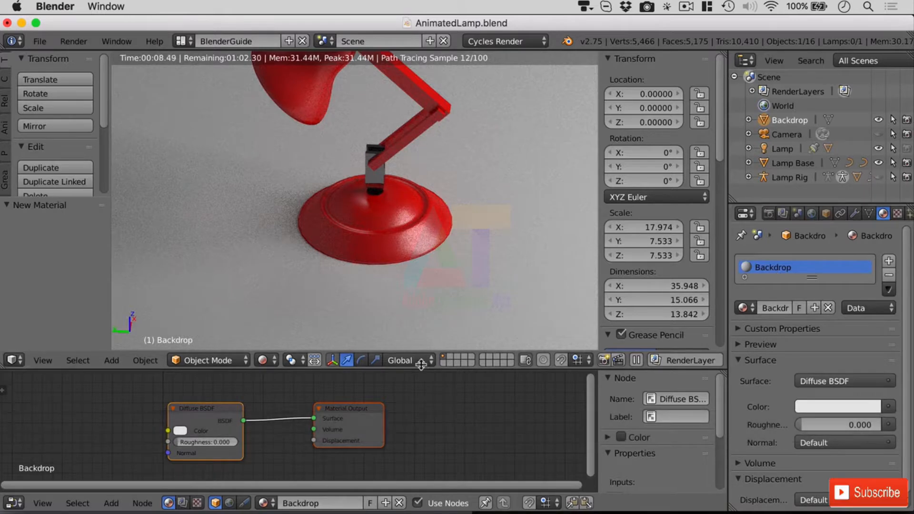
Space the Backdrop material's two nodes apart and delete the Diffuse BSDF node
left_click_drag(220, 404, 145, 385)
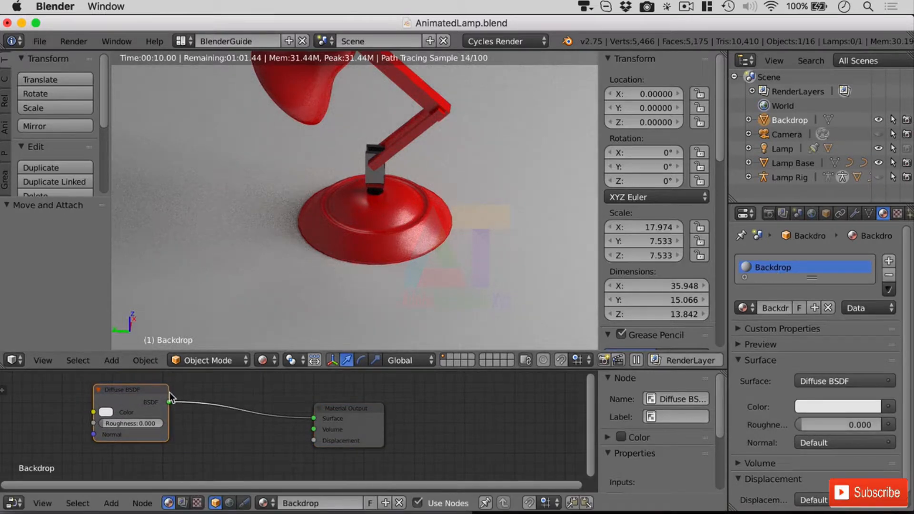
left_click_drag(348, 410, 389, 395)
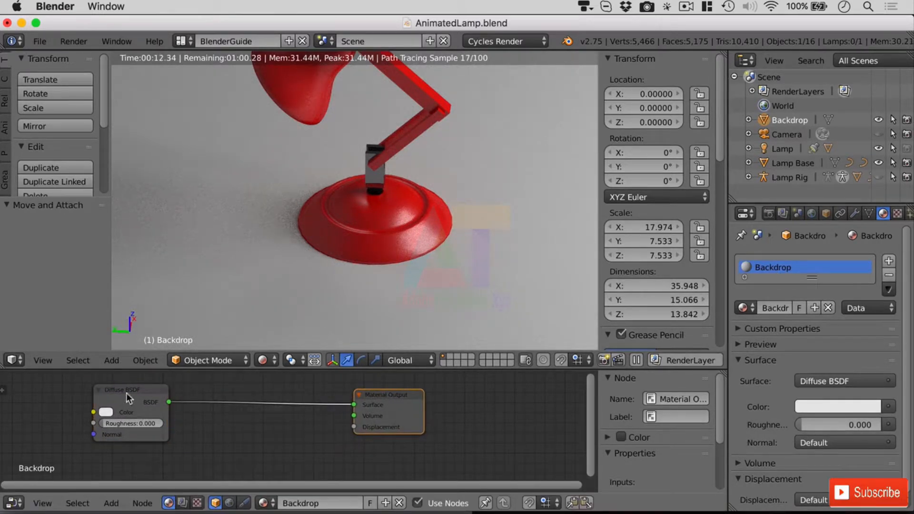
left_click(99, 389)
left_click(98, 389)
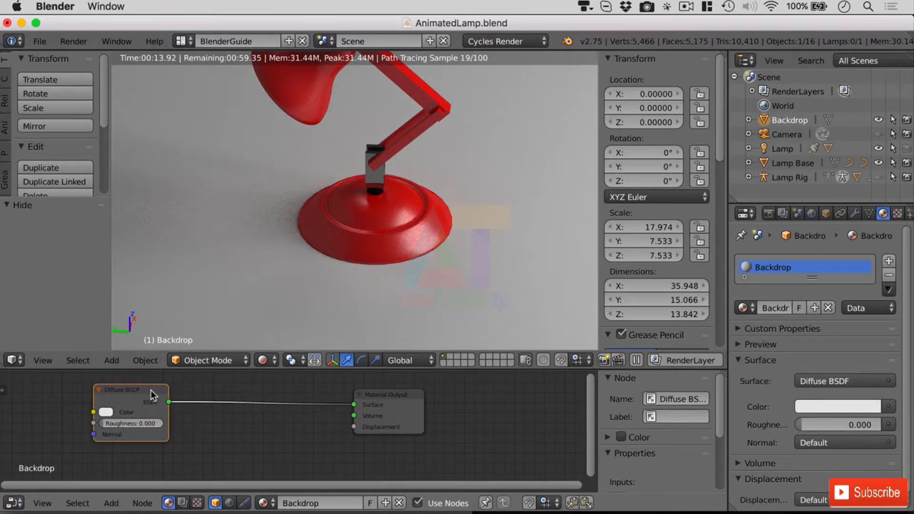
key("x")
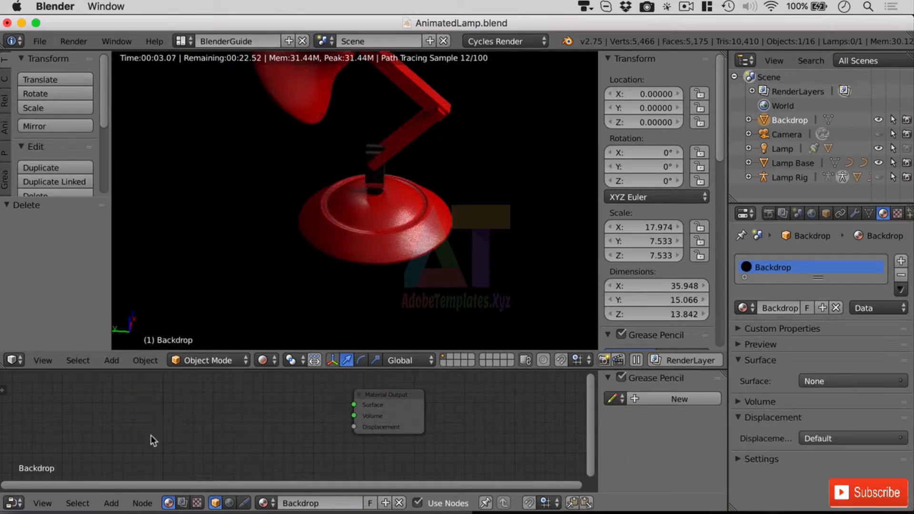
Add a Glossy BSDF node to the Backdrop material and connect its BSDF output to the Material Output's Surface
key("shift+a")
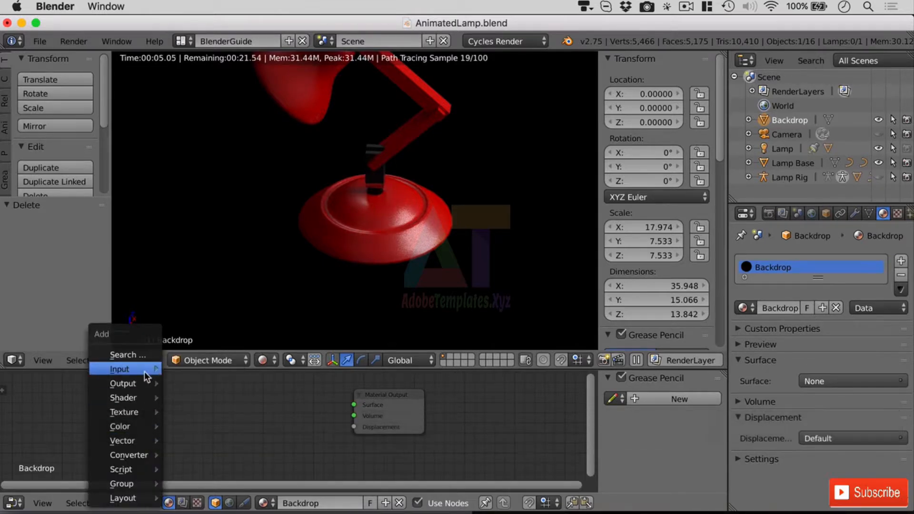
mouse_move(132, 398)
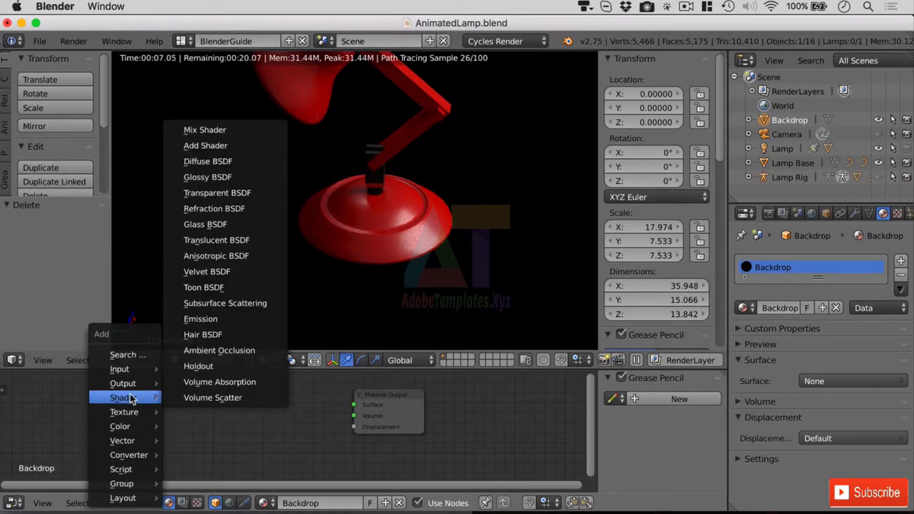
left_click(227, 179)
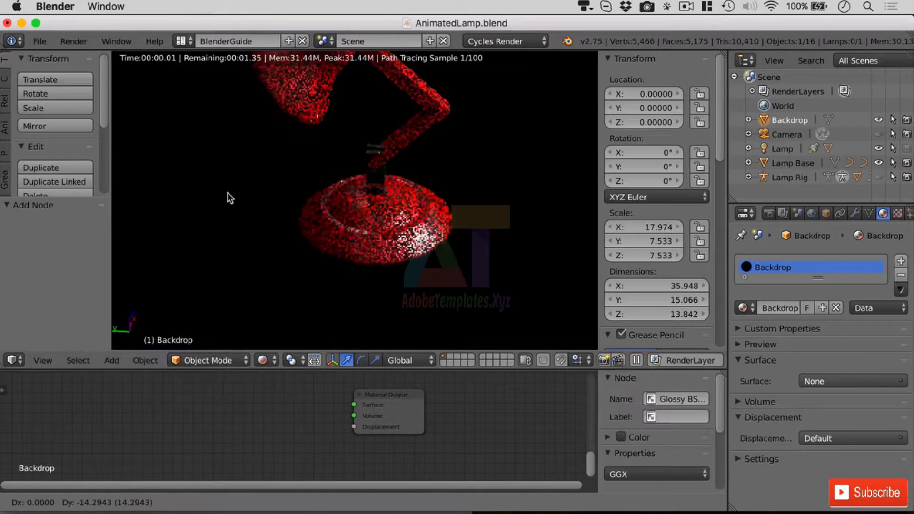
left_click(90, 381)
left_click_drag(185, 400, 354, 404)
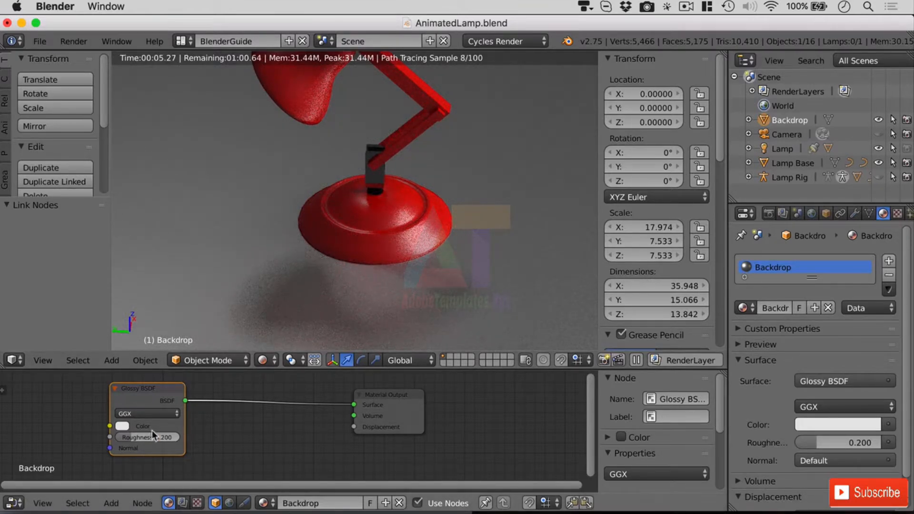
Set the Backdrop's Glossy BSDF roughness to 0 and examine the reflections across the scene
key("BackSpace")
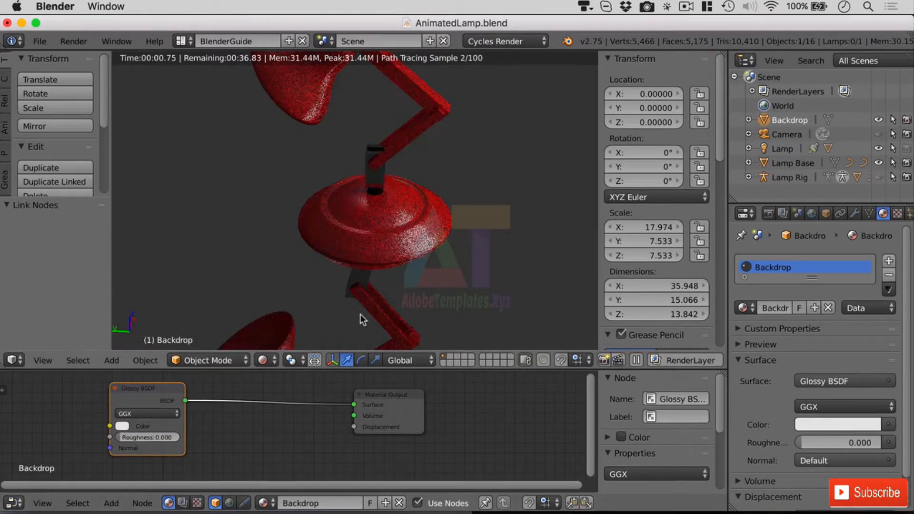
scroll(418, 253, "down", 5)
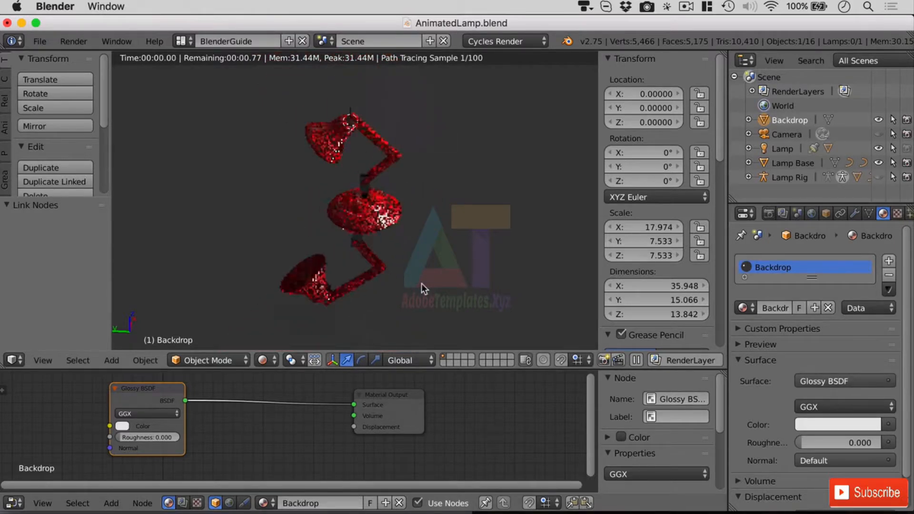
scroll(421, 284, "down", 3)
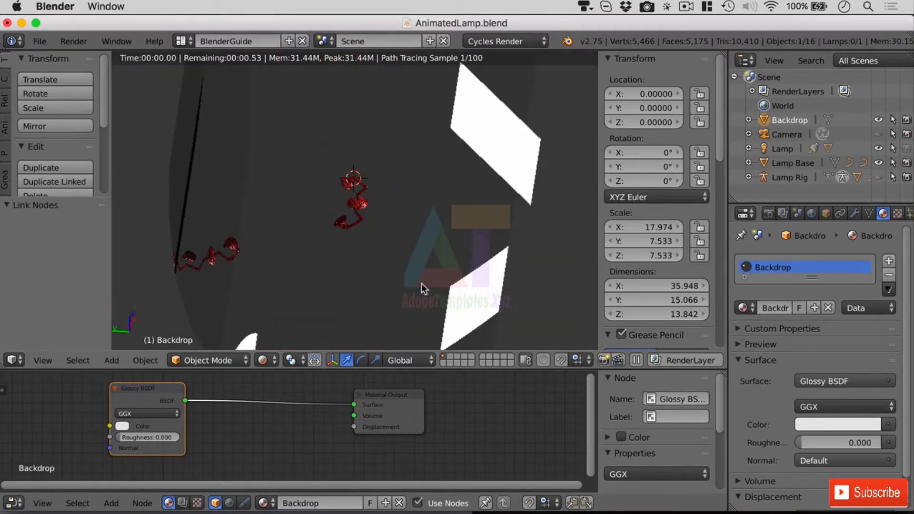
middle_click_drag(421, 283, 438, 238)
scroll(370, 237, "down", 5)
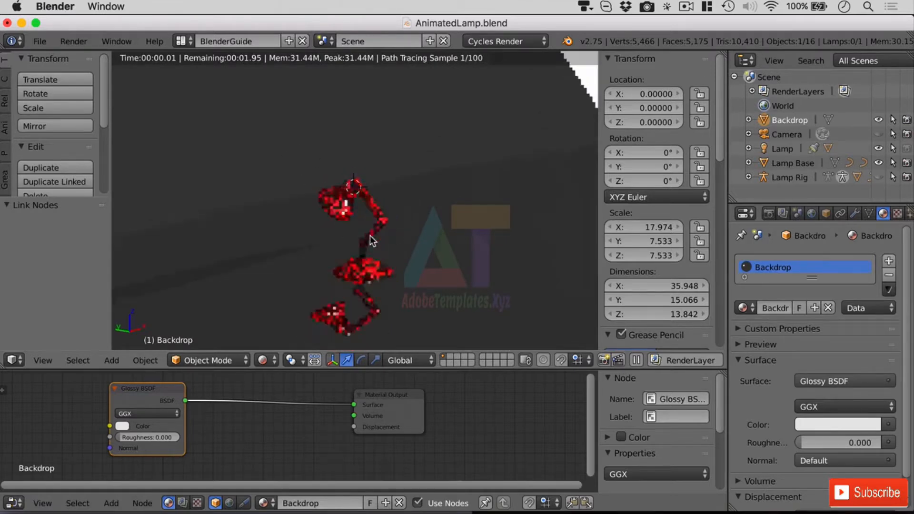
Set the roughness of the Backdrop's Glossy BSDF to 0.096 and check the lamp's blurred reflection on the floor
middle_click_drag(370, 237, 423, 264)
scroll(383, 242, "up", 6)
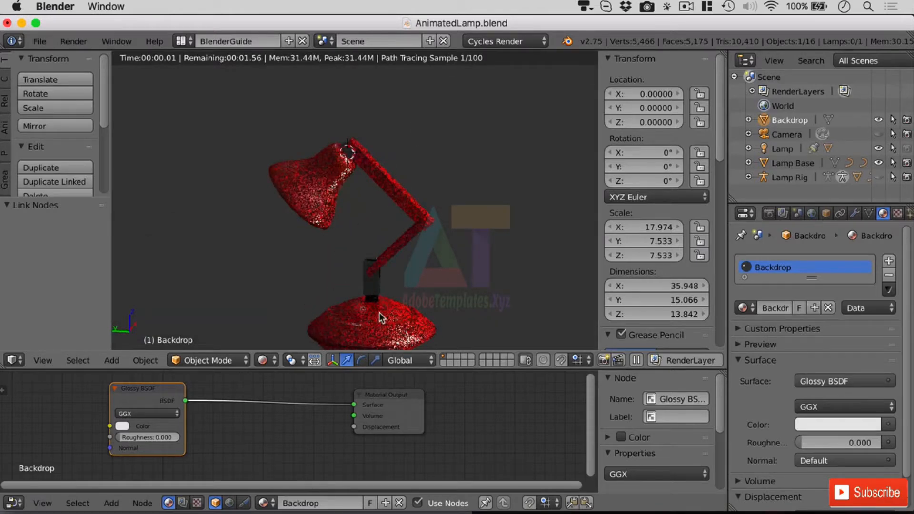
scroll(377, 305, "down", 3)
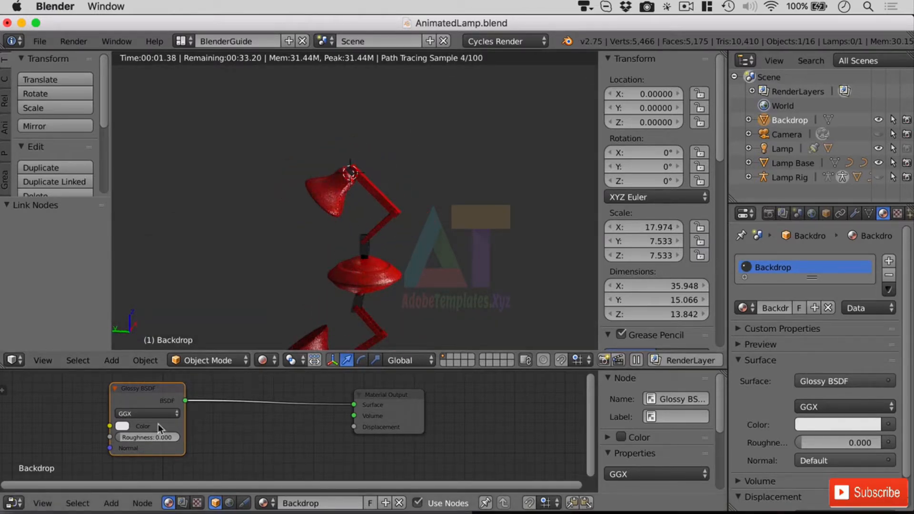
left_click_drag(148, 438, 154, 438)
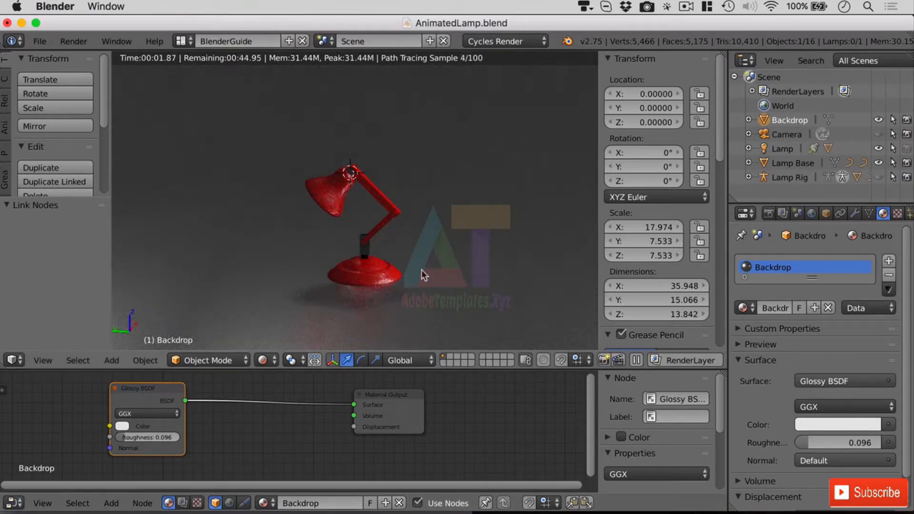
middle_click_drag(421, 270, 424, 282)
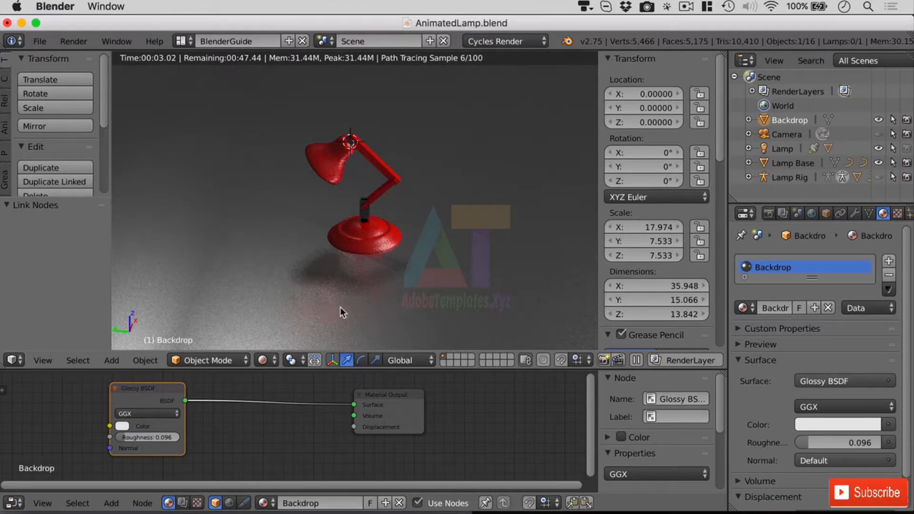
Try a turquoise and a bright green colour on the Backdrop's Glossy BSDF node
left_click(122, 425)
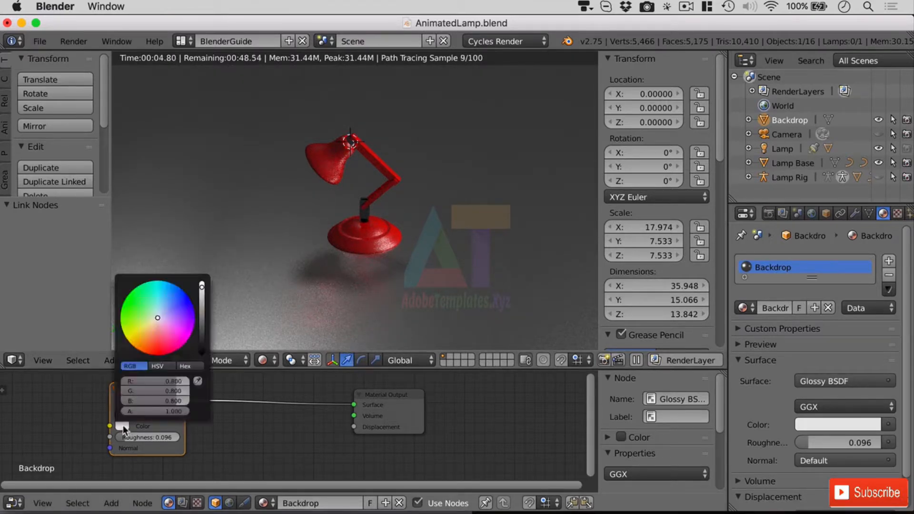
left_click(155, 296)
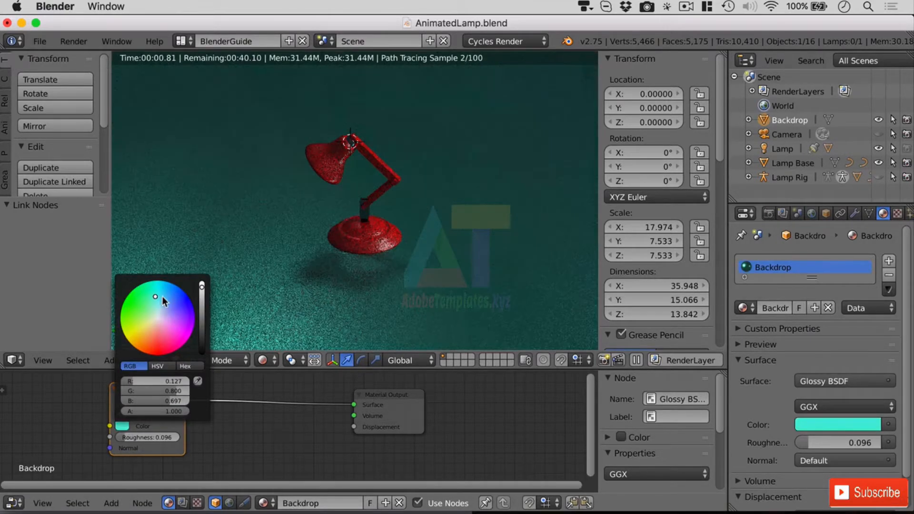
left_click(134, 307)
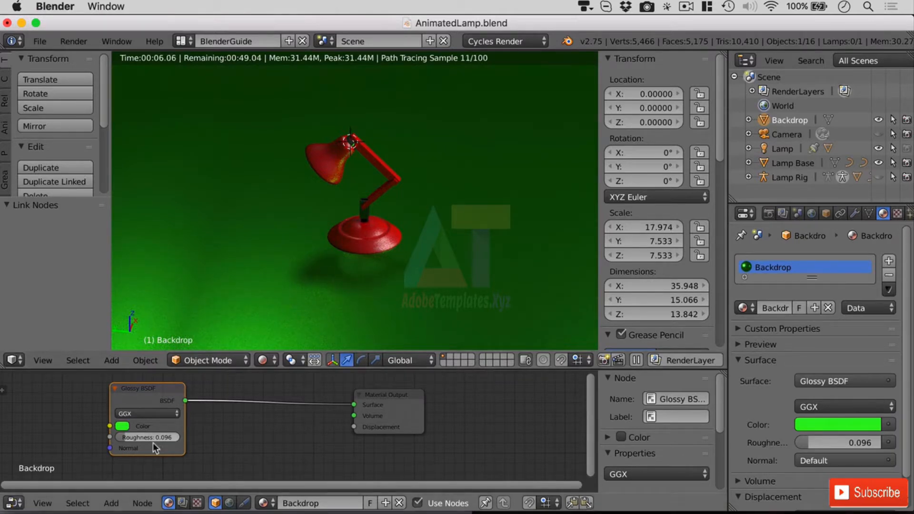
Change the Glossy BSDF's colour to a light orange and check the backdrop around the lamp
left_click(123, 427)
left_click_drag(145, 331, 152, 333)
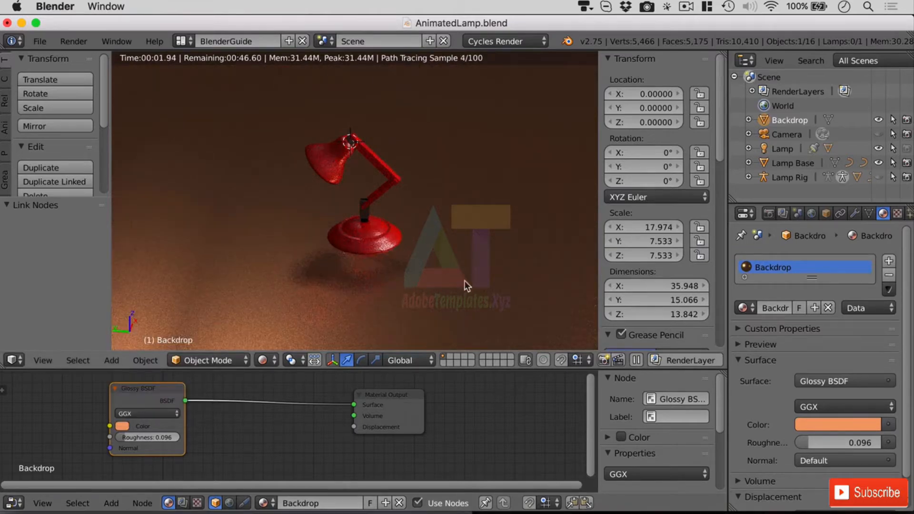
middle_click_drag(465, 281, 399, 284)
scroll(391, 284, "up", 3)
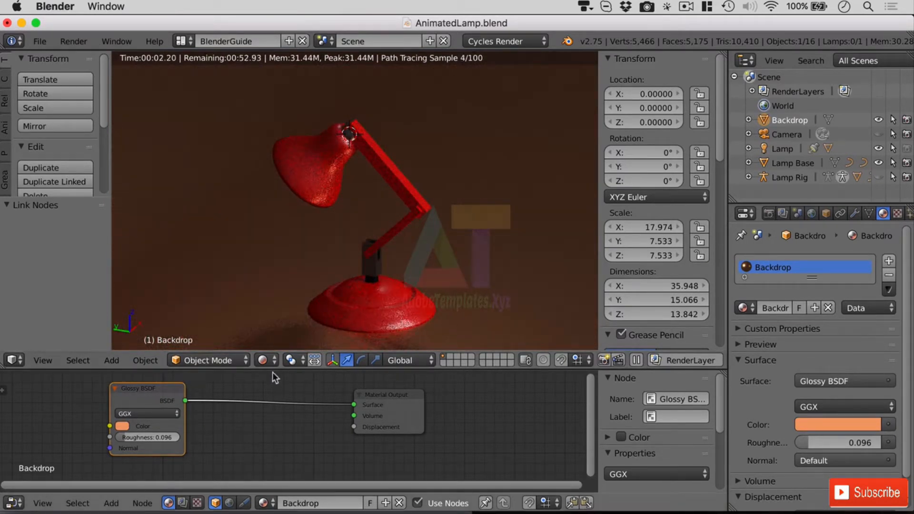
scroll(429, 314, "down", 2)
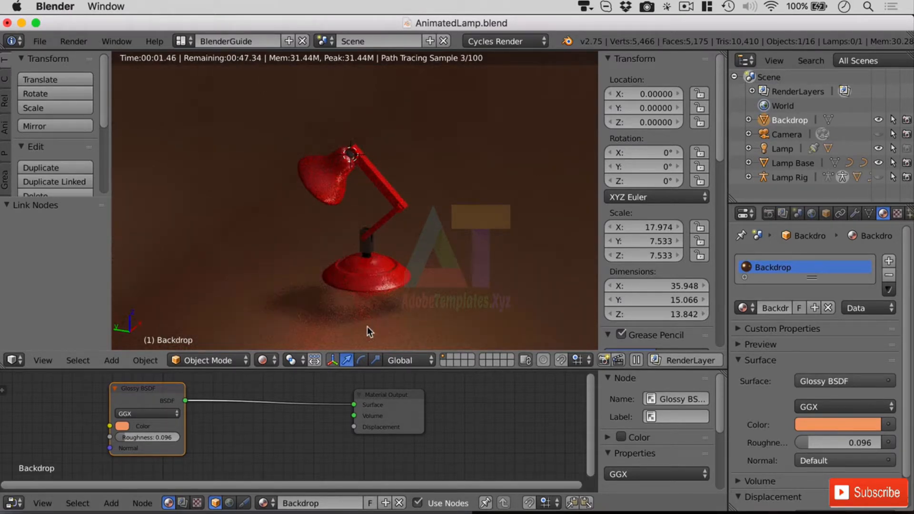
Move the Glossy BSDF node down and add a Diffuse BSDF node directly above it
left_click_drag(153, 393, 149, 446)
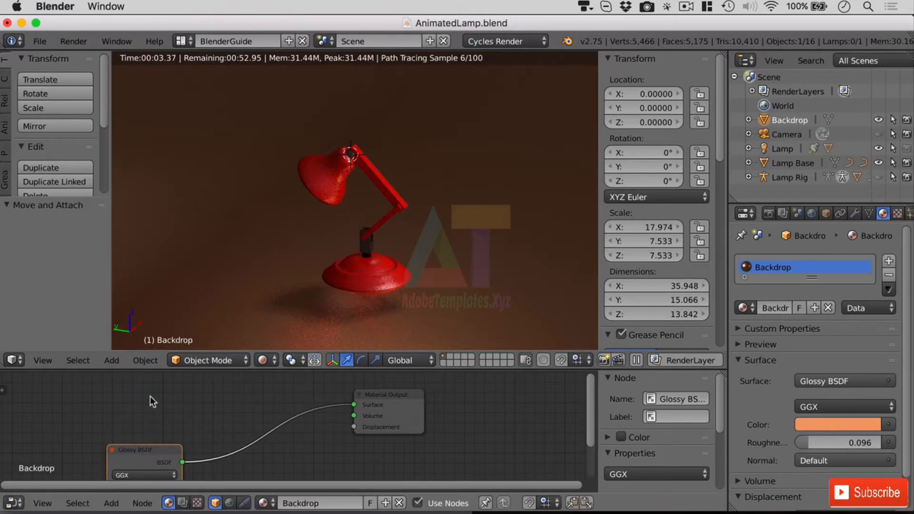
key("shift+a")
mouse_move(152, 404)
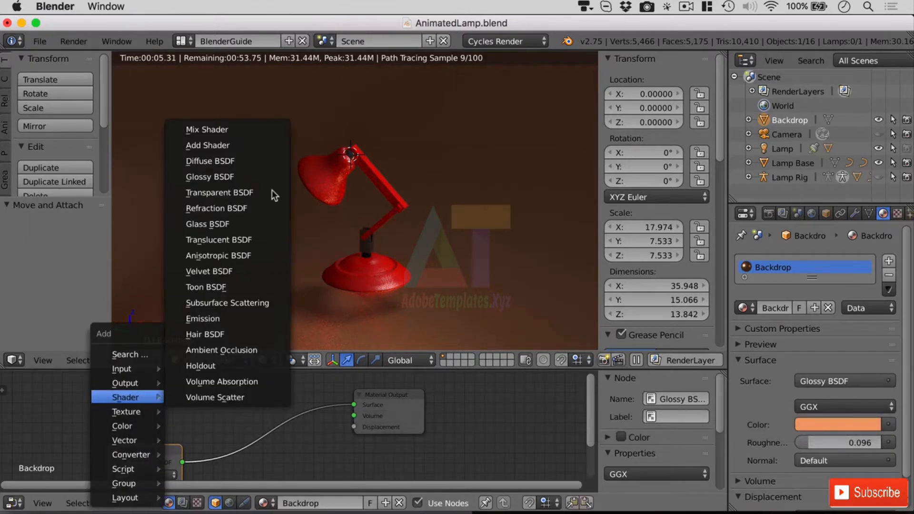
left_click(250, 163)
left_click(106, 384)
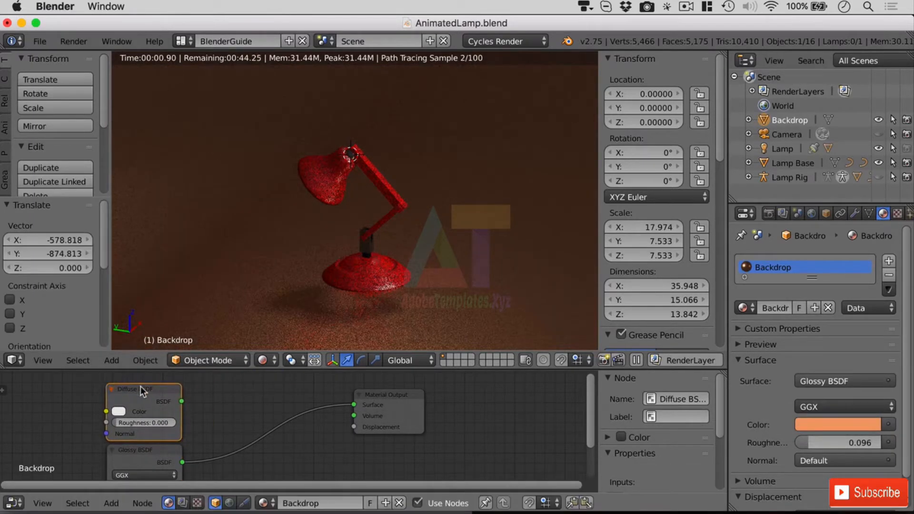
Insert a Mix Shader between the Glossy BSDF and Material Output, and connect the Diffuse BSDF to its first Shader input
key("shift+a")
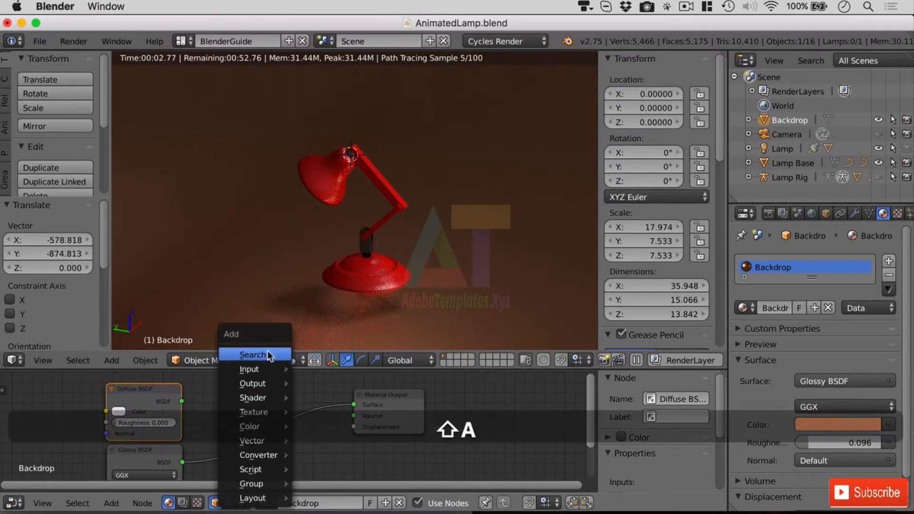
left_click(257, 355)
key("Return")
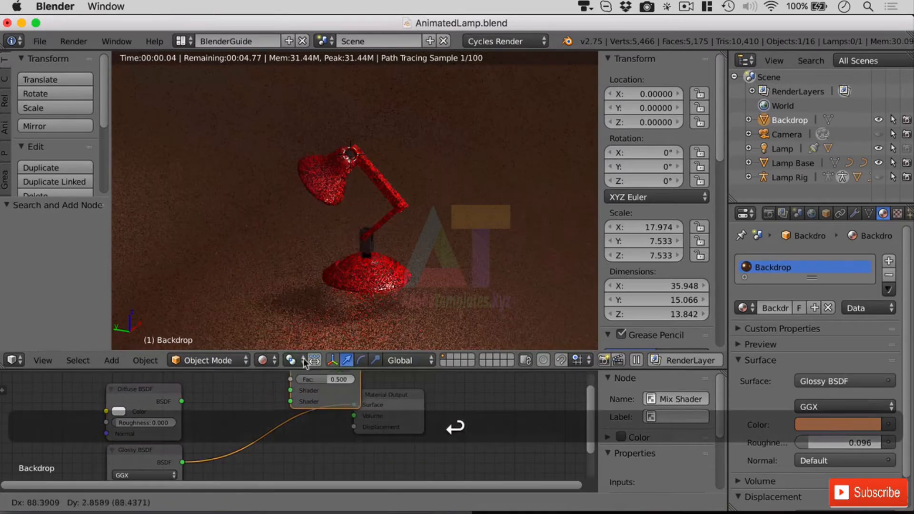
left_click(251, 392)
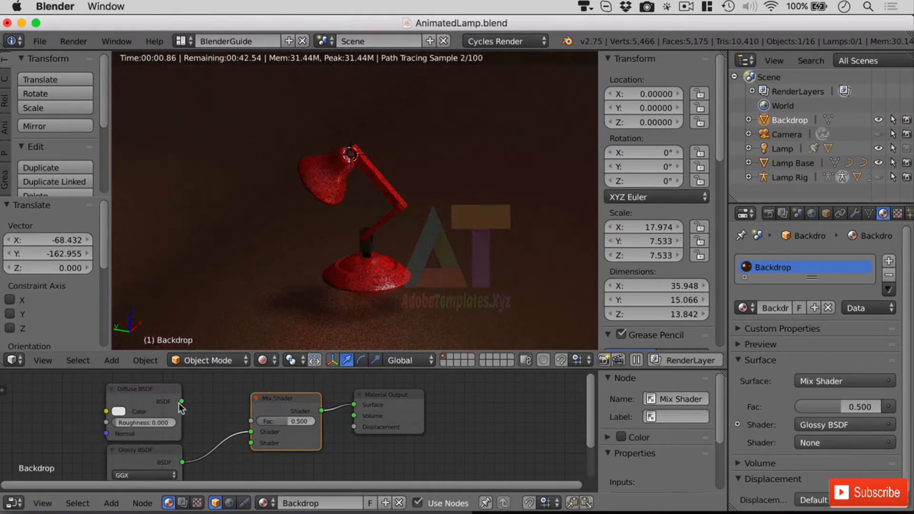
left_click_drag(182, 401, 251, 433)
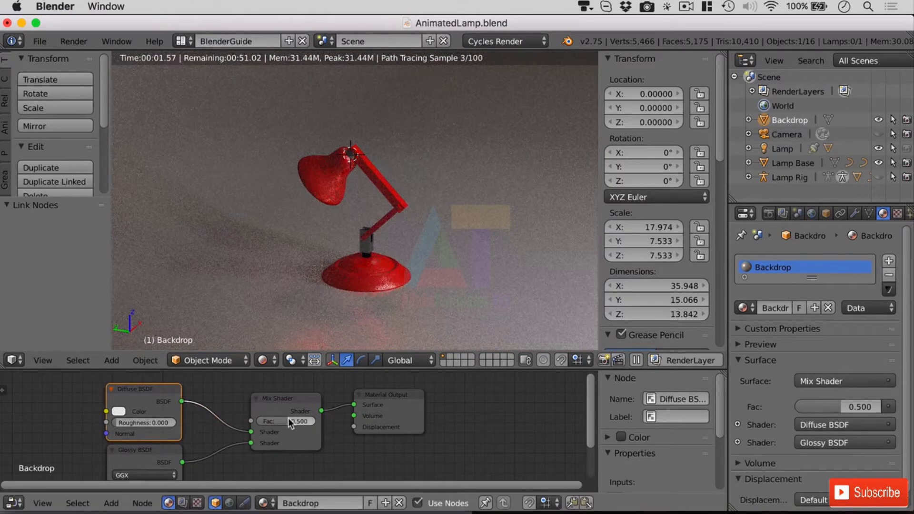
Set the Diffuse BSDF's colour to a saturated orange darkened to a deep brown
left_click(119, 411)
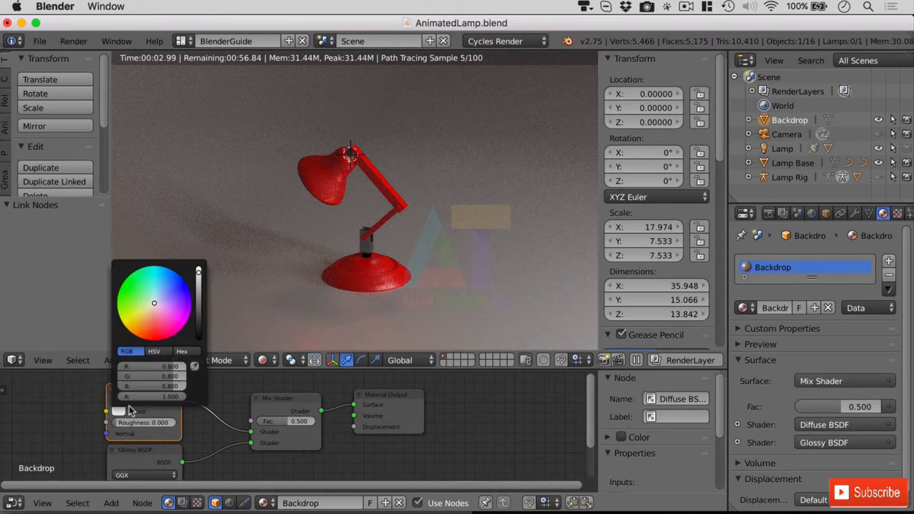
left_click_drag(142, 329, 139, 335)
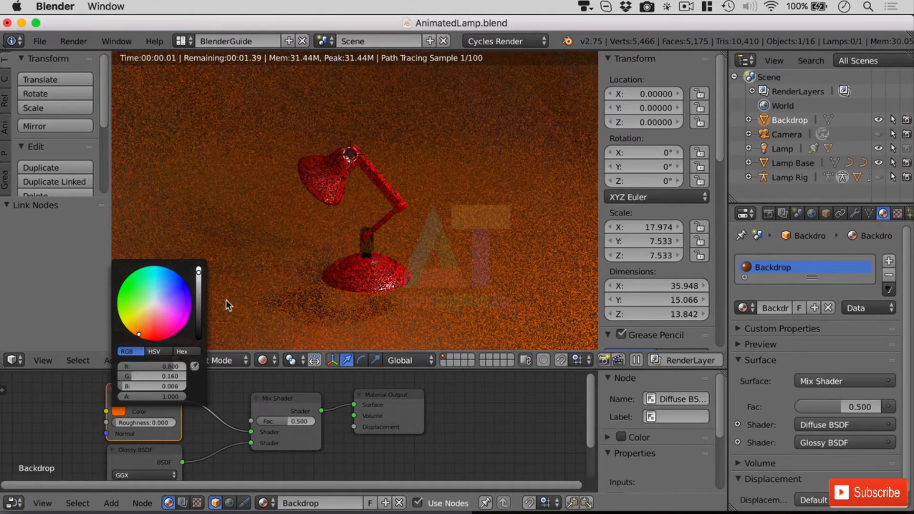
left_click_drag(200, 310, 199, 316)
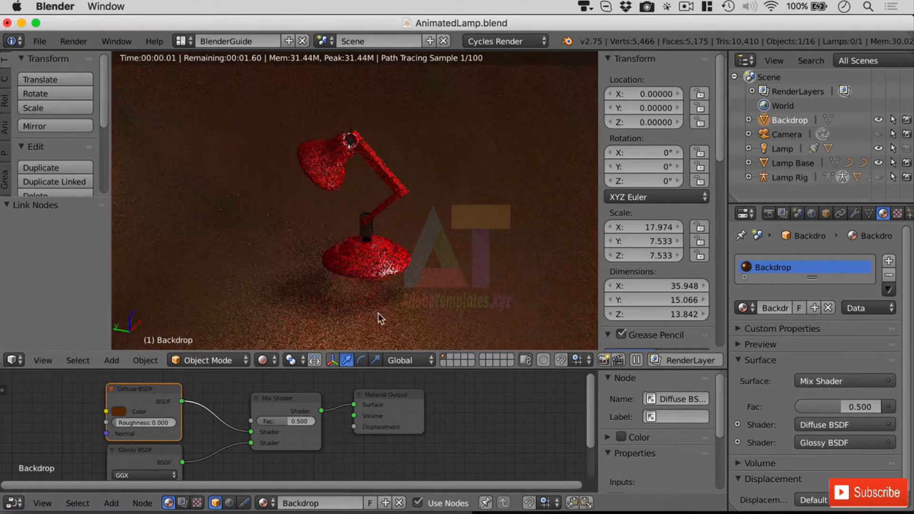
Set the Mix Shader's Fac to 0.141 and inspect the lamp against the backdrop up close
left_click_drag(283, 421, 262, 421)
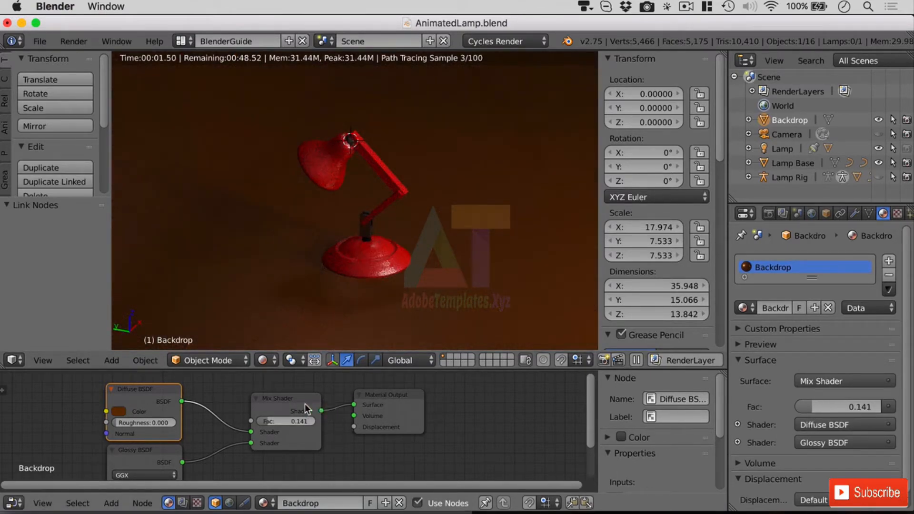
scroll(210, 412, "down", 1)
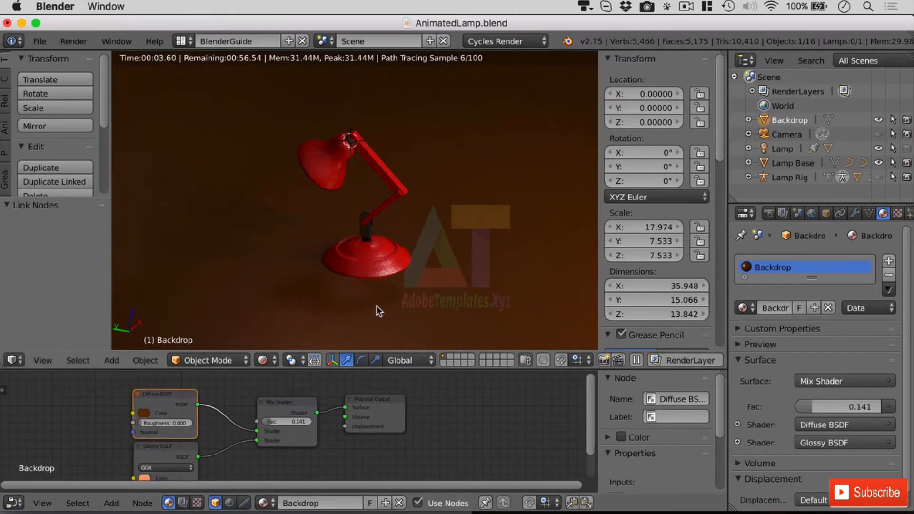
middle_click_drag(376, 306, 410, 305)
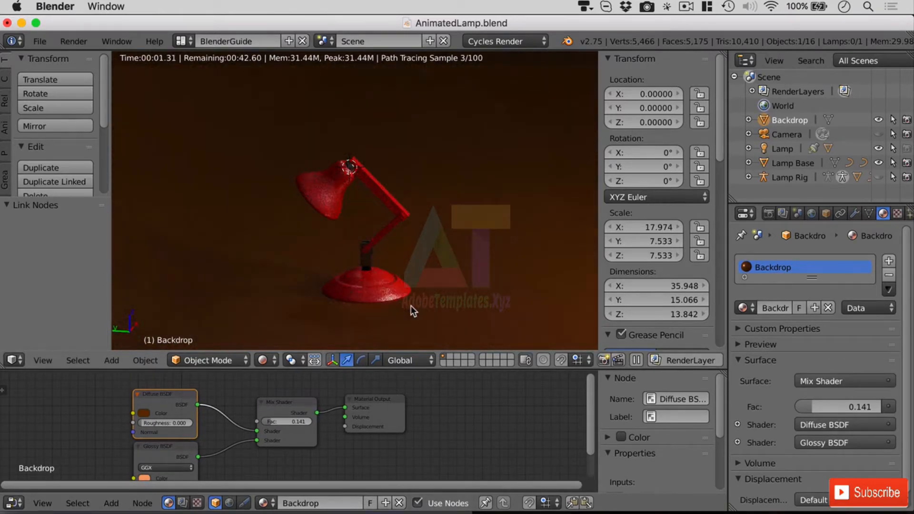
scroll(413, 301, "up", 2)
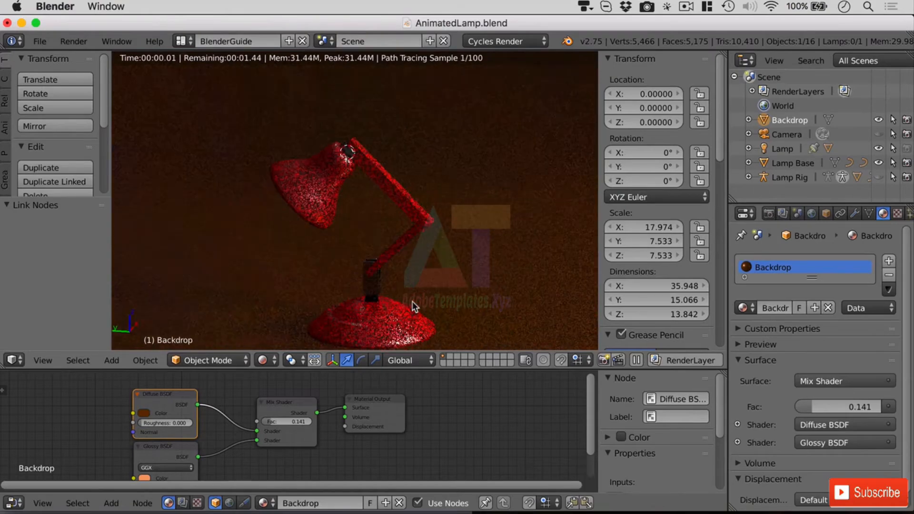
middle_click_drag(412, 302, 481, 250, "shift")
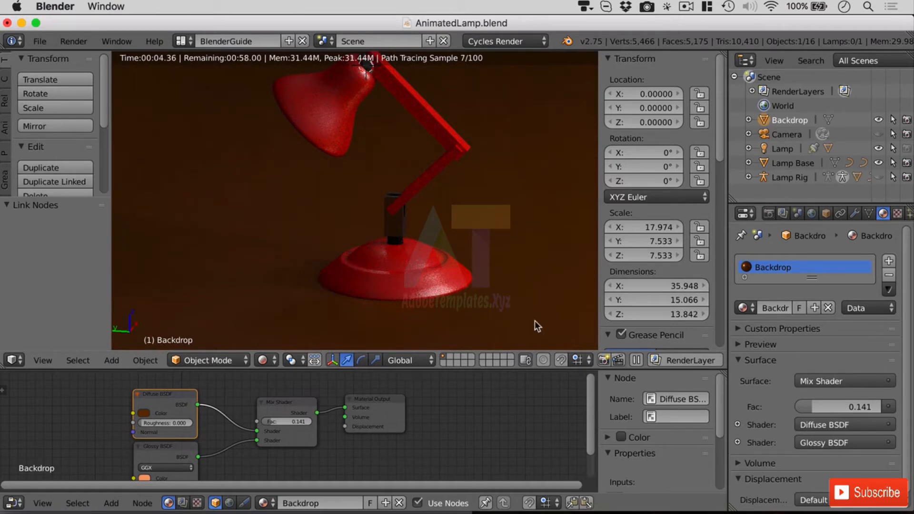
middle_click_drag(535, 321, 535, 296, "shift")
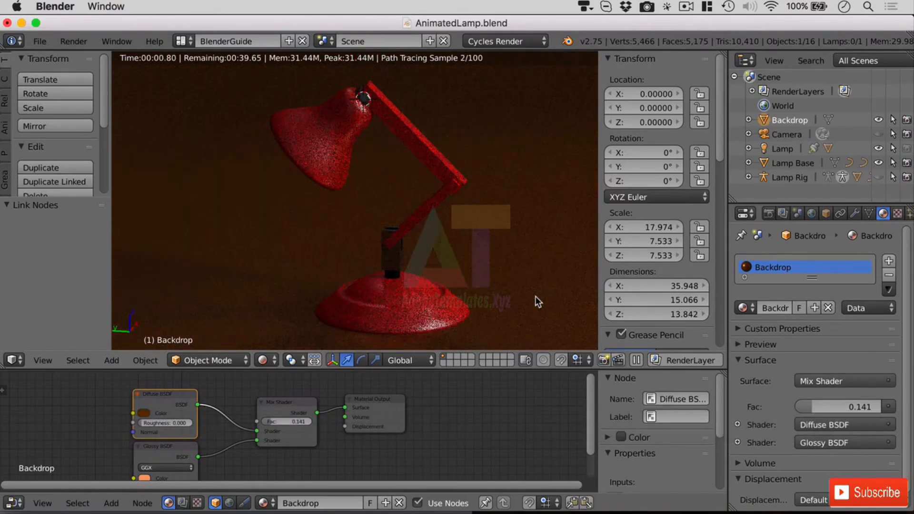